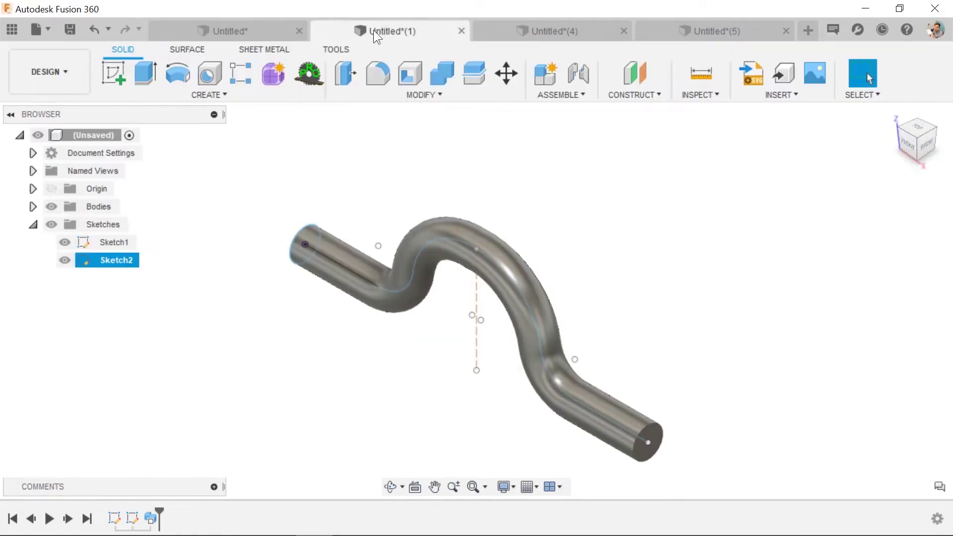
Preview the twisted solid and twisted rope designs, orbiting the rope model to a new angle.
{"action": "left_click", "coordinate": [526, 29]}
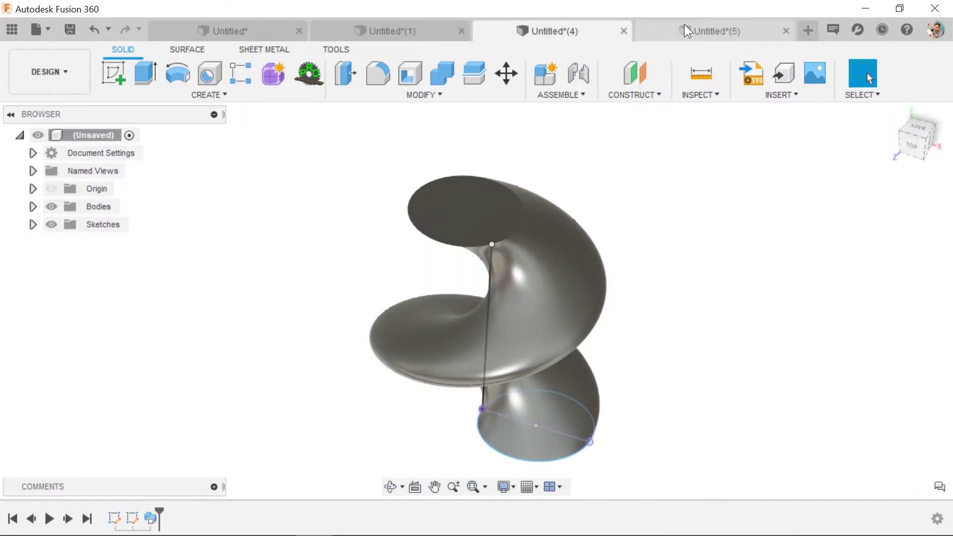
{"action": "left_click", "coordinate": [685, 29]}
{"action": "middle_click_drag", "start_coordinate": [759, 259], "coordinate": [303, 320], "text": "shift"}
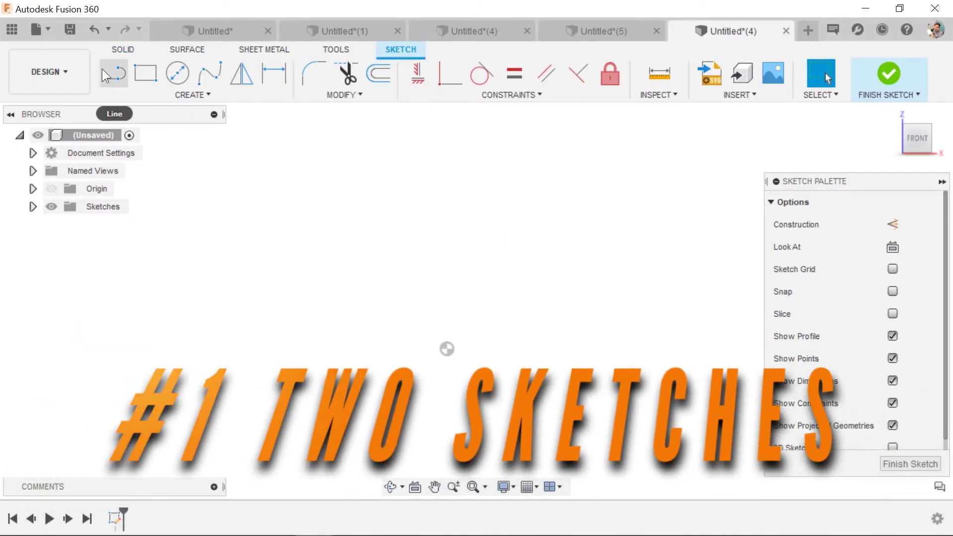
Draw a looping path of straight lines and tangent arcs starting at the sketch origin.
{"action": "left_click", "coordinate": [105, 72]}
{"action": "left_click", "coordinate": [447, 349]}
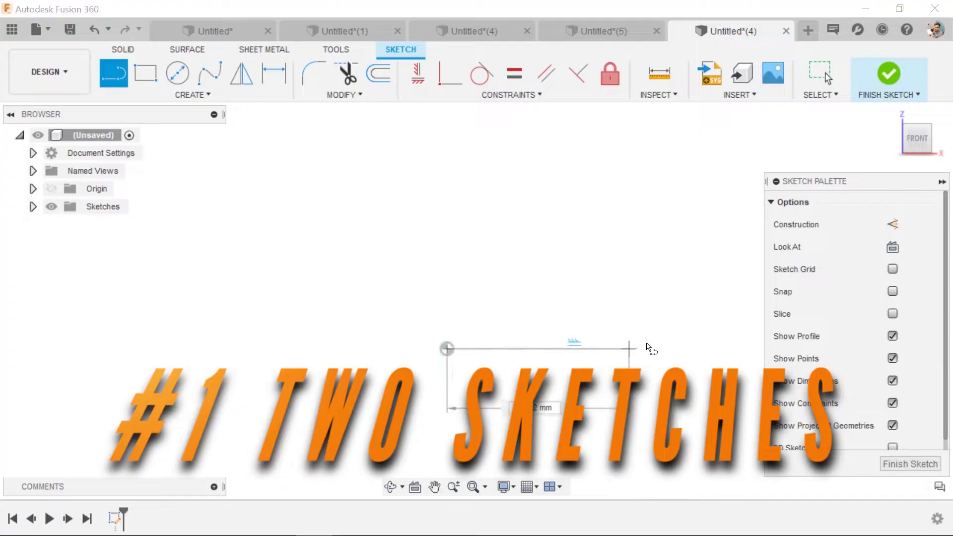
{"action": "left_click_drag", "start_coordinate": [678, 349], "coordinate": [679, 471]}
{"action": "left_click", "coordinate": [367, 470]}
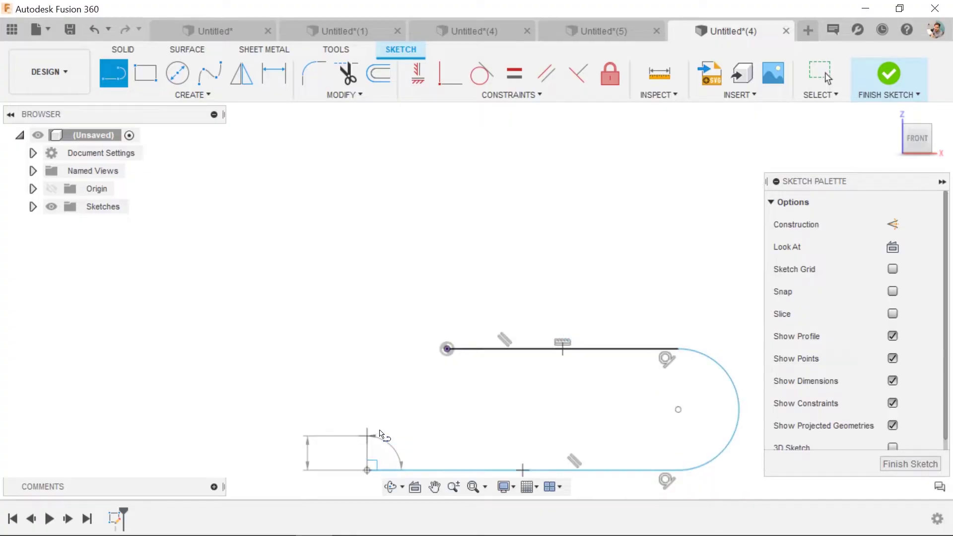
{"action": "left_click_drag", "start_coordinate": [367, 471], "coordinate": [367, 390]}
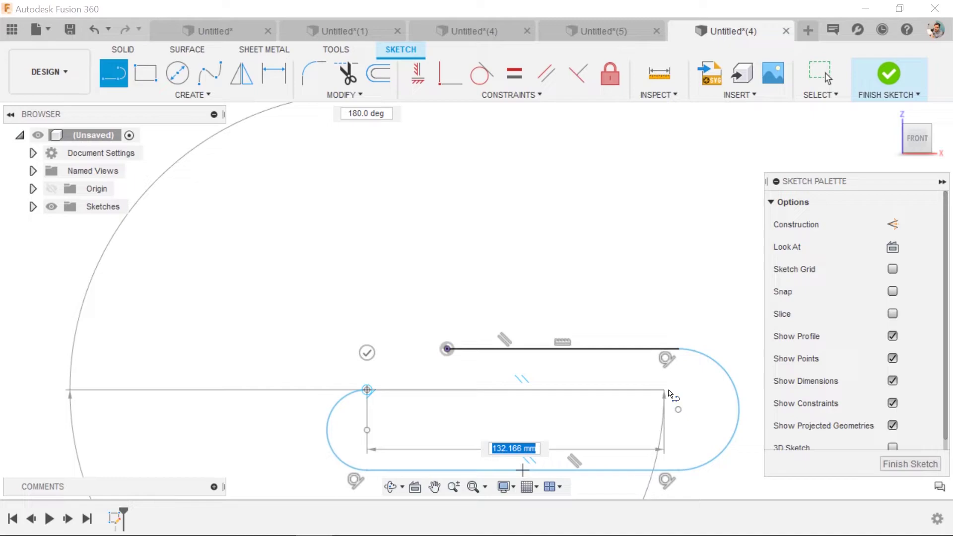
{"action": "left_click", "coordinate": [669, 389]}
{"action": "key", "text": "Escape"}
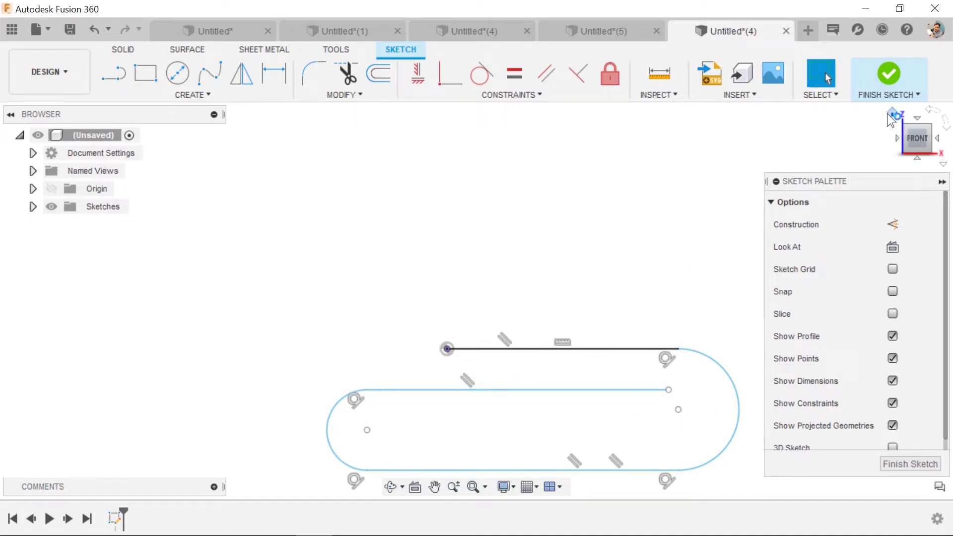
Return to the home view, finish Sketch1 and show it in the Sketches list.
{"action": "left_click", "coordinate": [892, 114]}
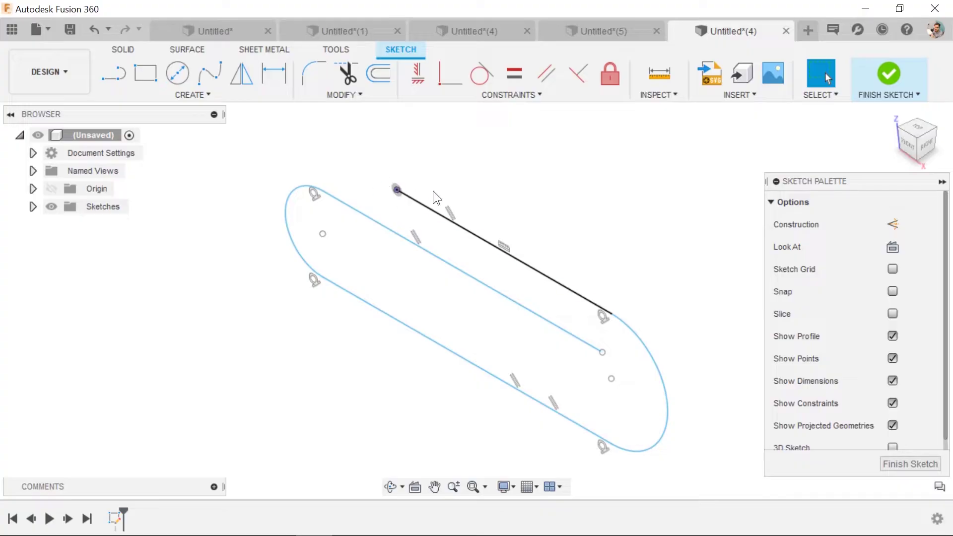
{"action": "left_click", "coordinate": [883, 79]}
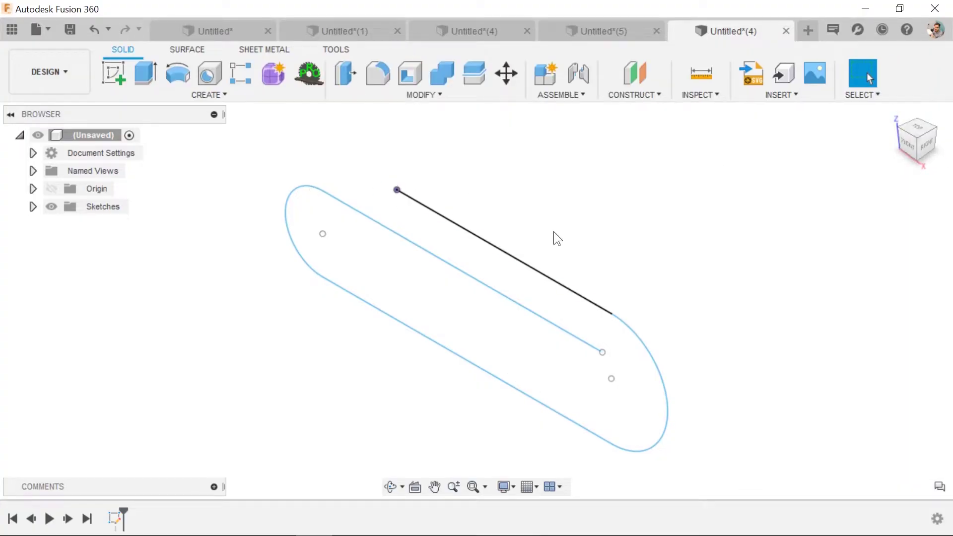
{"action": "left_click", "coordinate": [34, 207]}
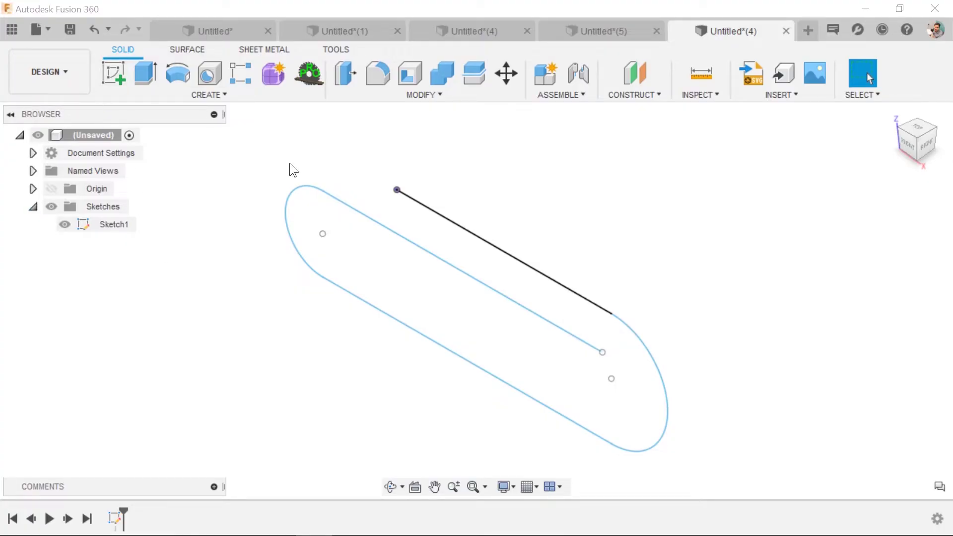
Show the origin planes and select the YZ Plane for the next sketch.
{"action": "left_click", "coordinate": [115, 519]}
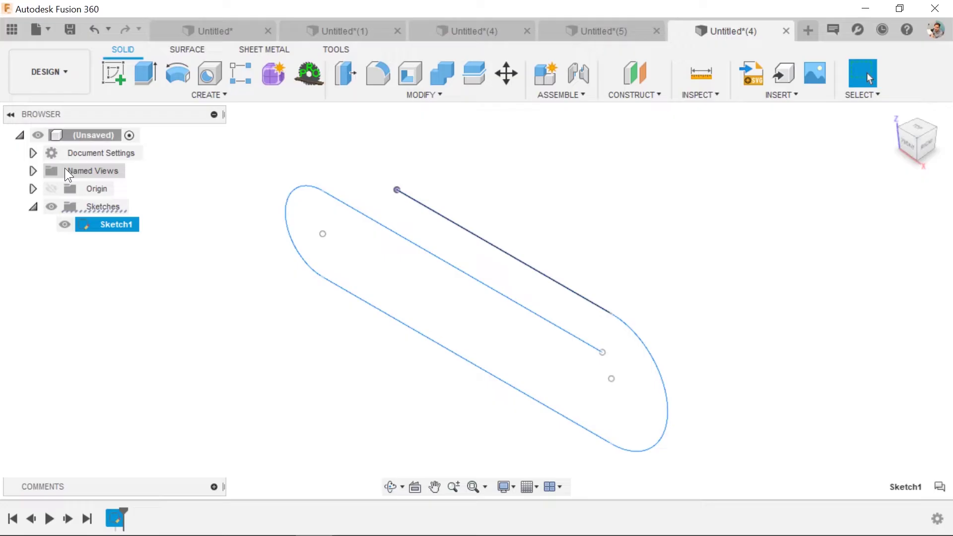
{"action": "left_click", "coordinate": [51, 188]}
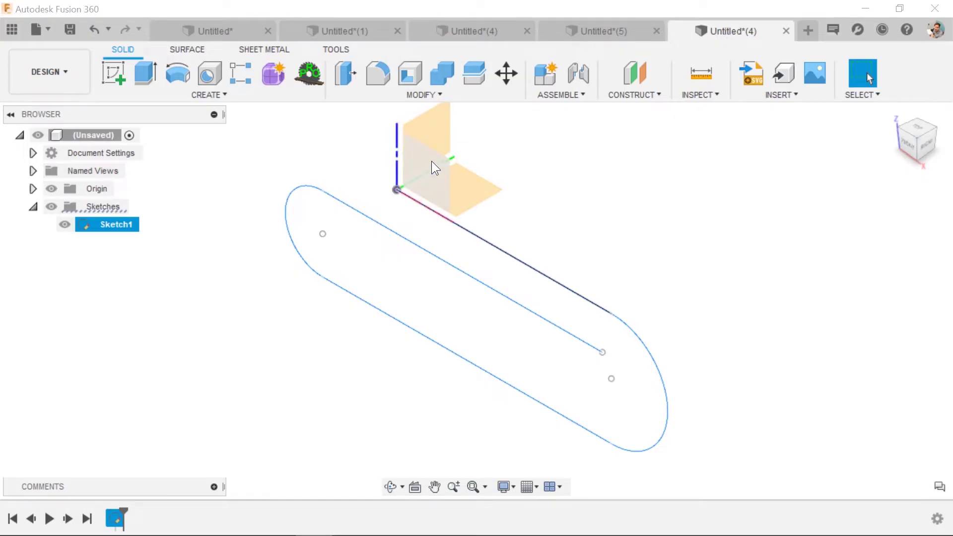
{"action": "middle_click_drag", "start_coordinate": [562, 230], "coordinate": [539, 238], "text": "shift"}
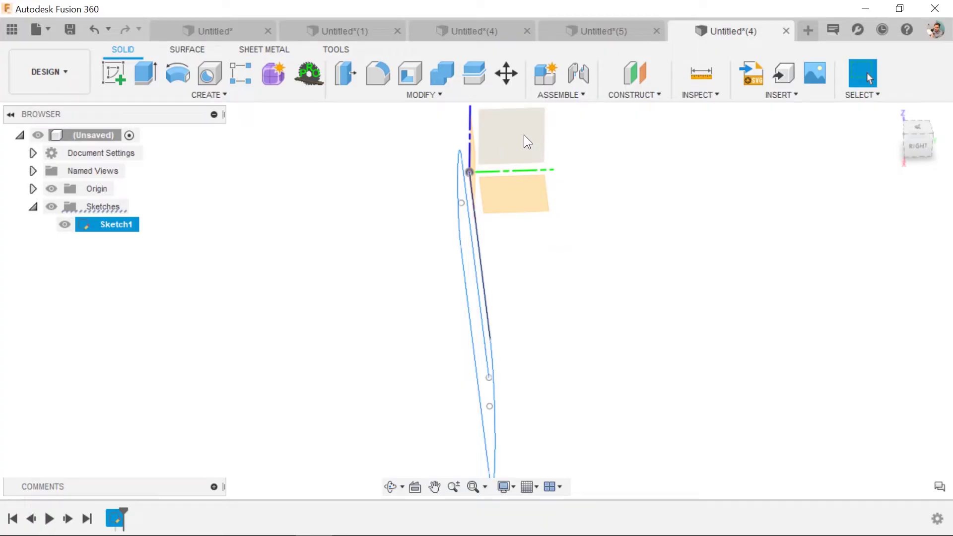
{"action": "left_click", "coordinate": [505, 131]}
{"action": "mouse_move", "coordinate": [581, 256]}
{"action": "middle_mouse_down", "text": "shift"}
{"action": "mouse_move", "coordinate": [619, 245]}
{"action": "mouse_move", "coordinate": [544, 223]}
{"action": "middle_mouse_up", "text": "shift"}
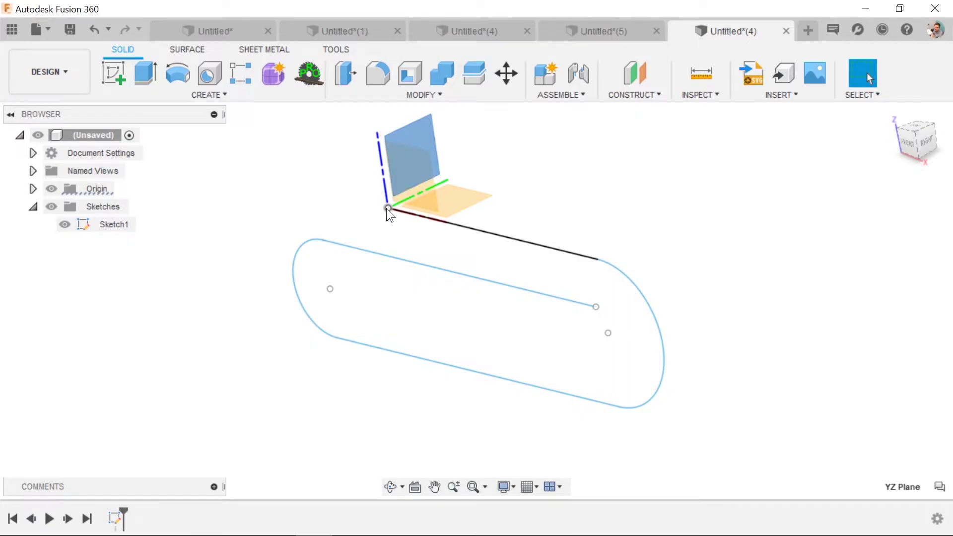
Sketch a circle centred on the path's start point and finish Sketch2.
{"action": "left_click", "coordinate": [118, 73]}
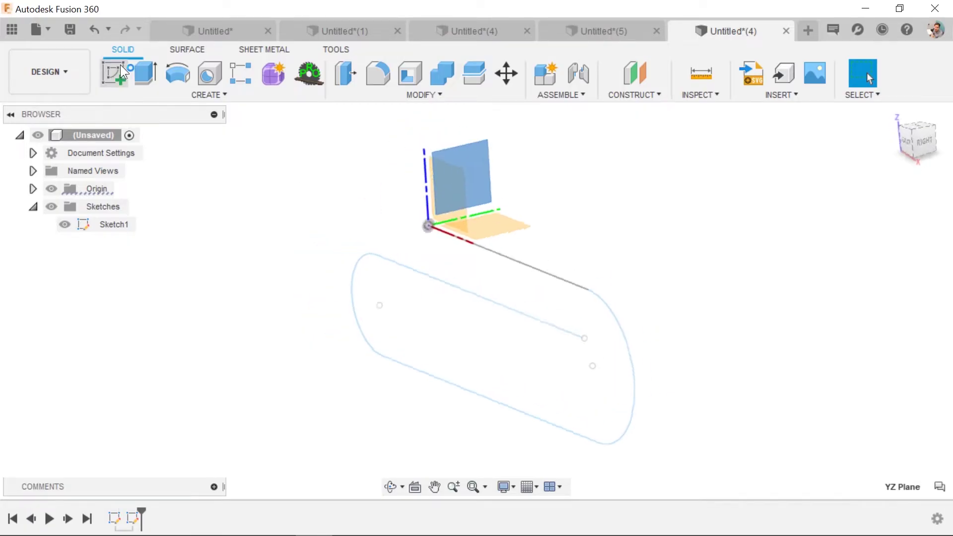
{"action": "left_click", "coordinate": [186, 82]}
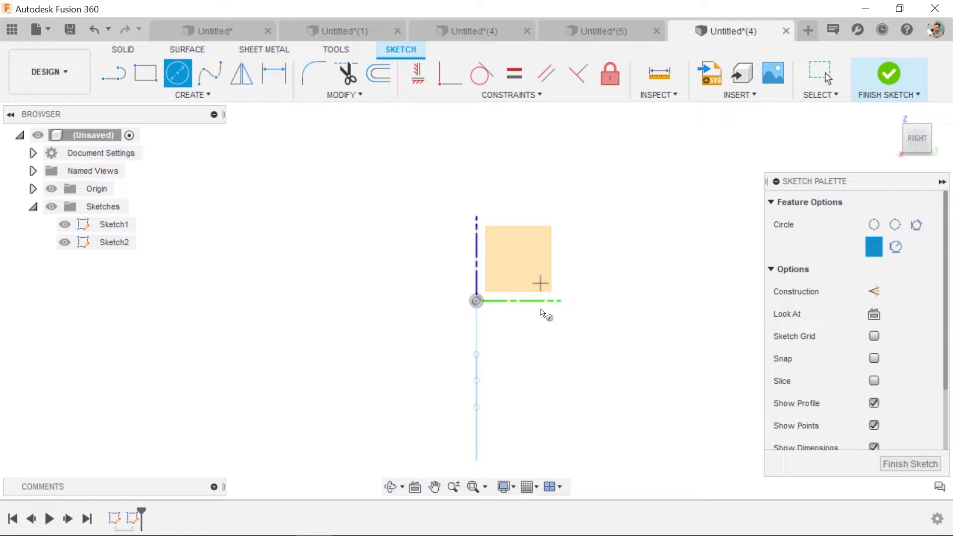
{"action": "left_click", "coordinate": [477, 301]}
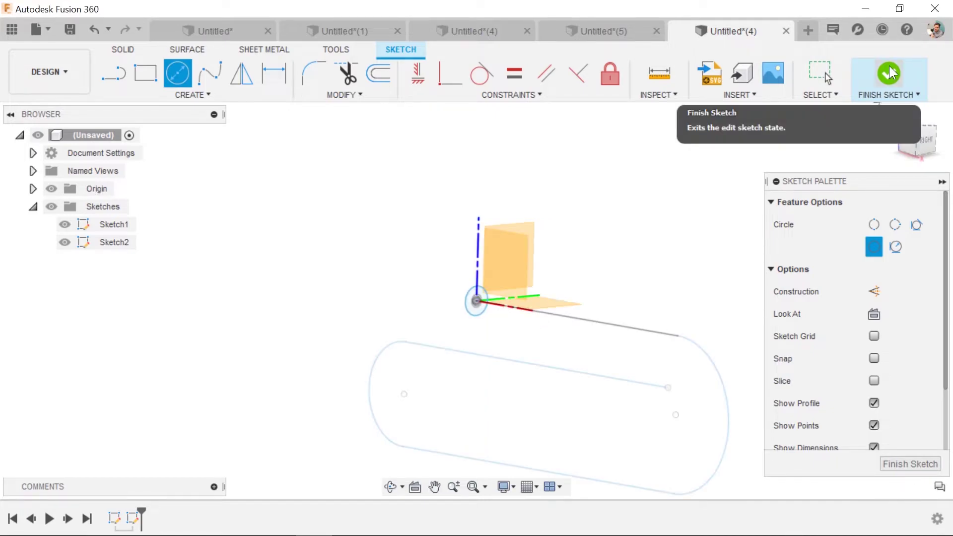
{"action": "left_click", "coordinate": [889, 73]}
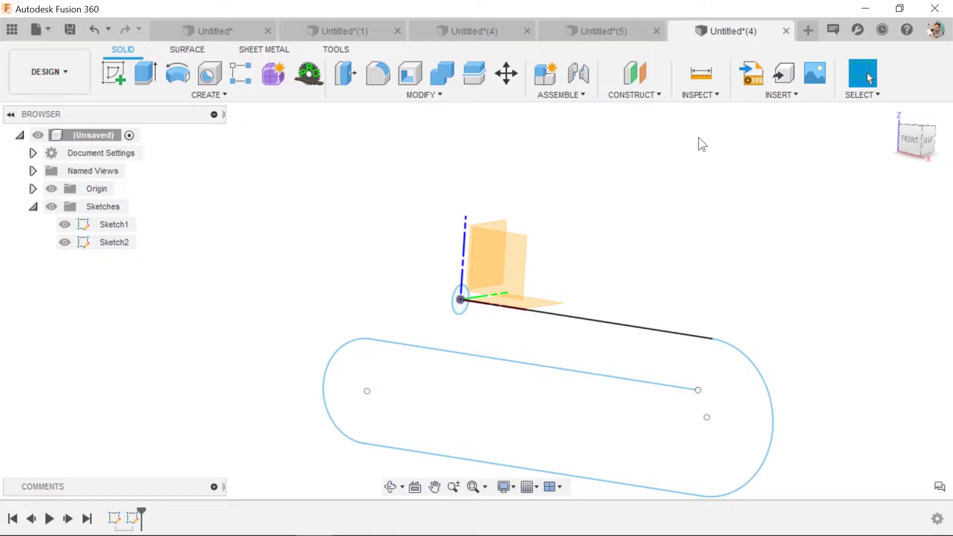
{"action": "left_click", "coordinate": [809, 31]}
{"action": "left_click", "coordinate": [117, 74]}
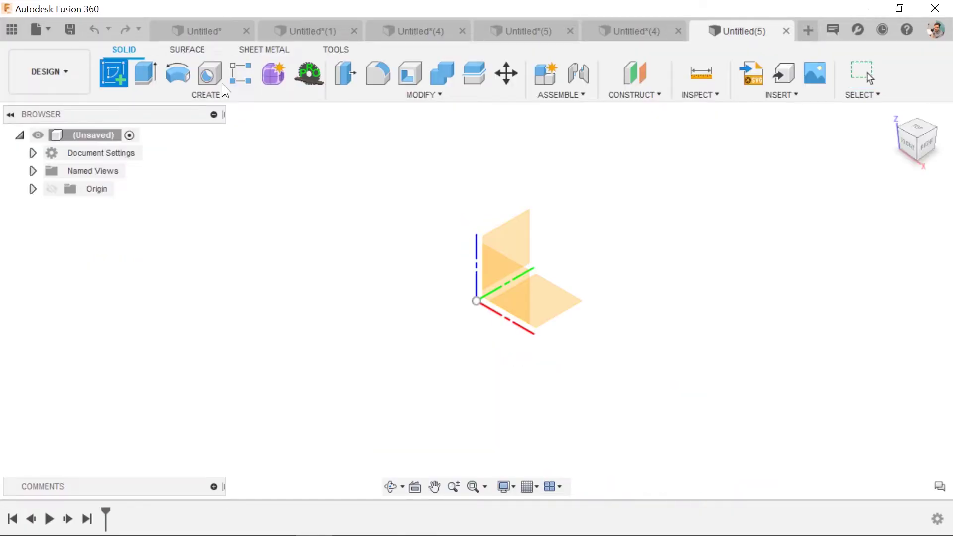
{"action": "left_click", "coordinate": [512, 274]}
{"action": "key", "text": "l"}
{"action": "left_click", "coordinate": [424, 360]}
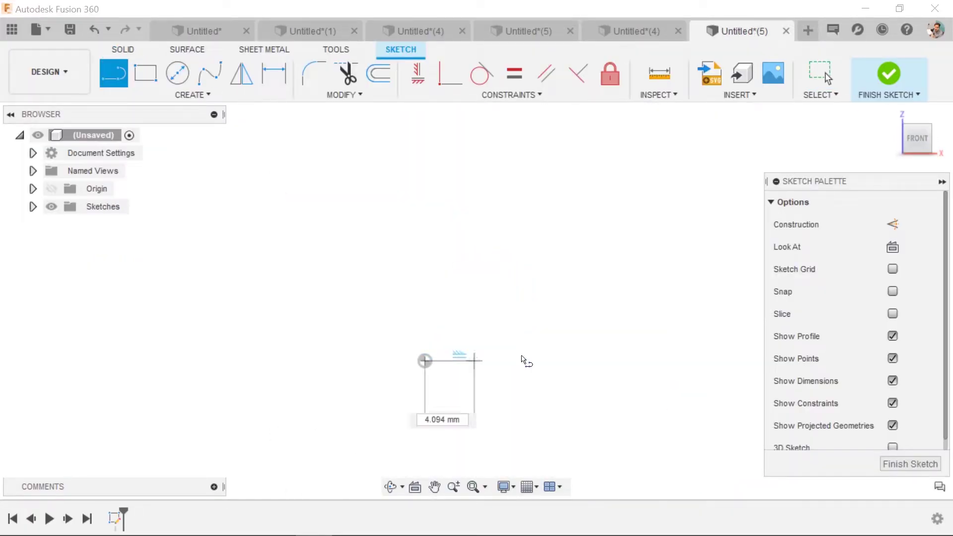
{"action": "left_click", "coordinate": [644, 361]}
{"action": "left_click_drag", "start_coordinate": [645, 361], "coordinate": [712, 251]}
{"action": "key", "text": "Escape"}
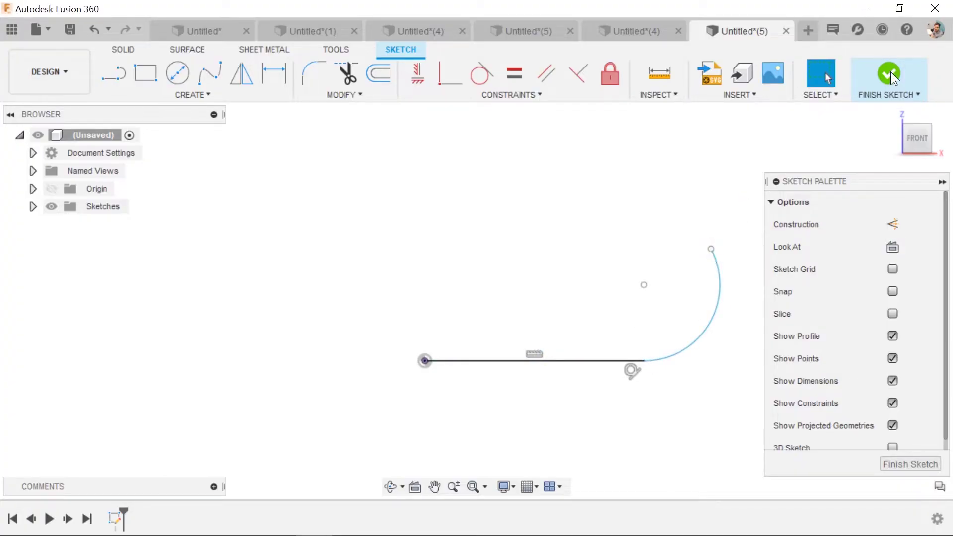
{"action": "left_click", "coordinate": [893, 72]}
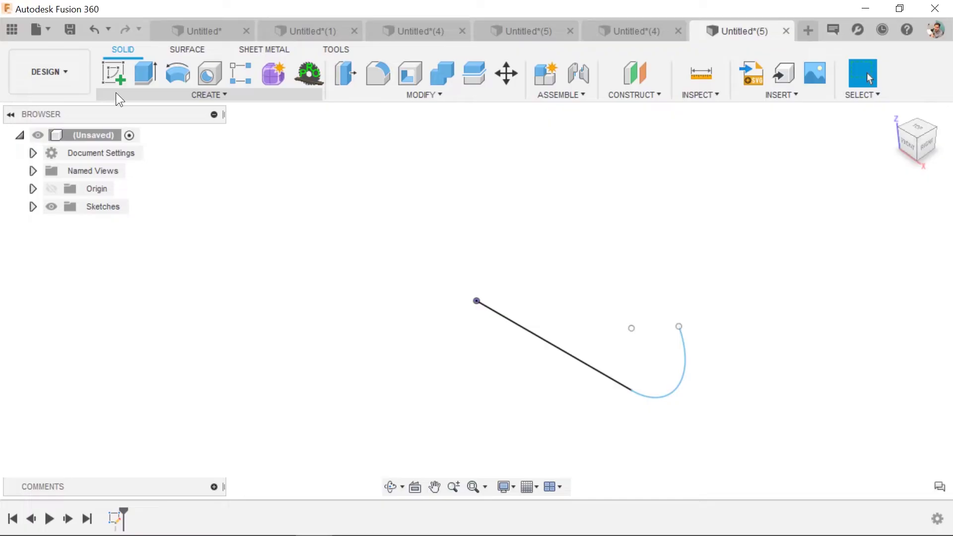
{"action": "left_click", "coordinate": [117, 86]}
{"action": "left_click", "coordinate": [515, 281]}
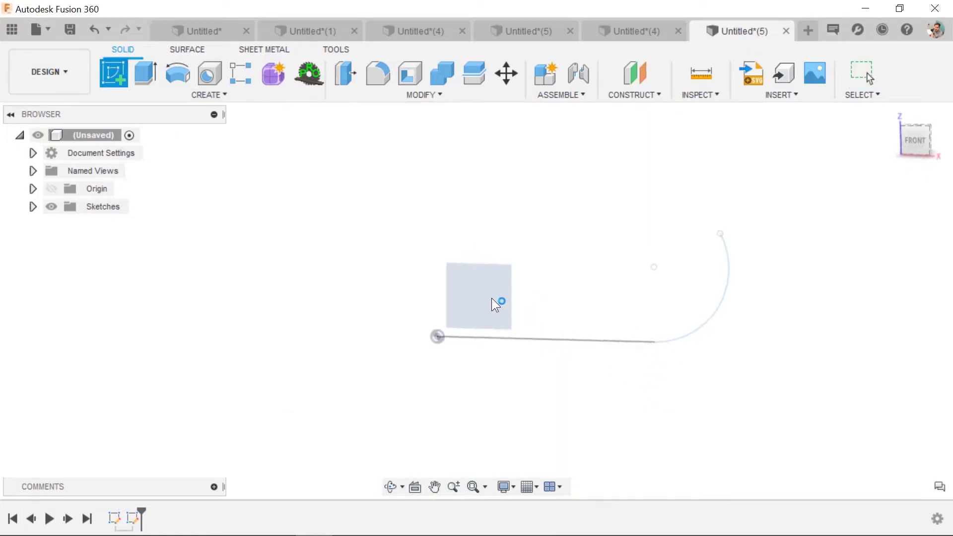
{"action": "left_click", "coordinate": [178, 76]}
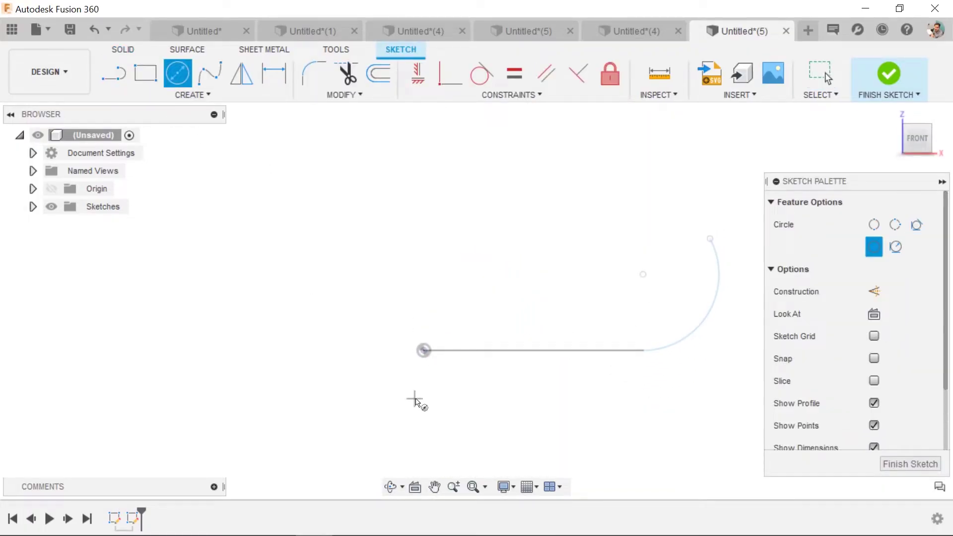
{"action": "left_click", "coordinate": [423, 351]}
{"action": "left_click", "coordinate": [427, 368]}
{"action": "key", "text": "Escape"}
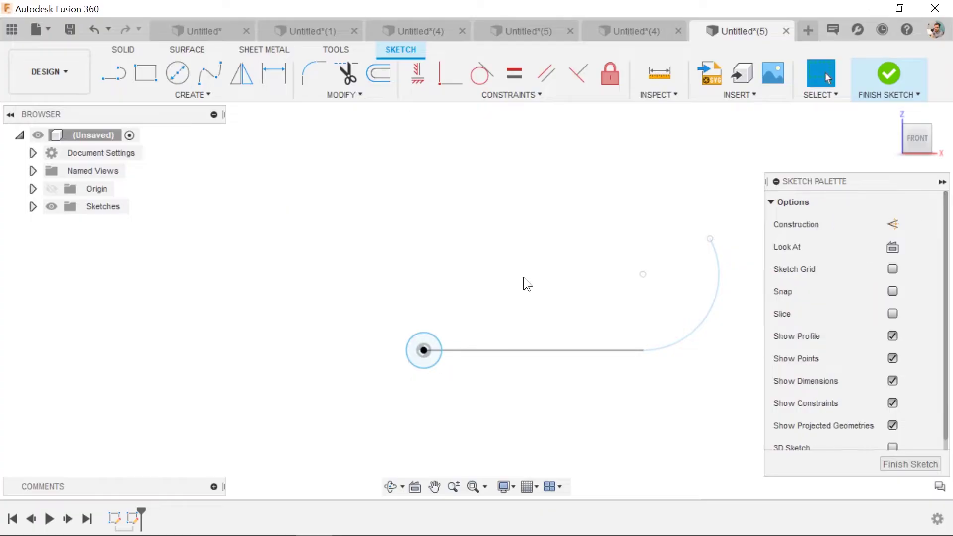
{"action": "left_click", "coordinate": [889, 75]}
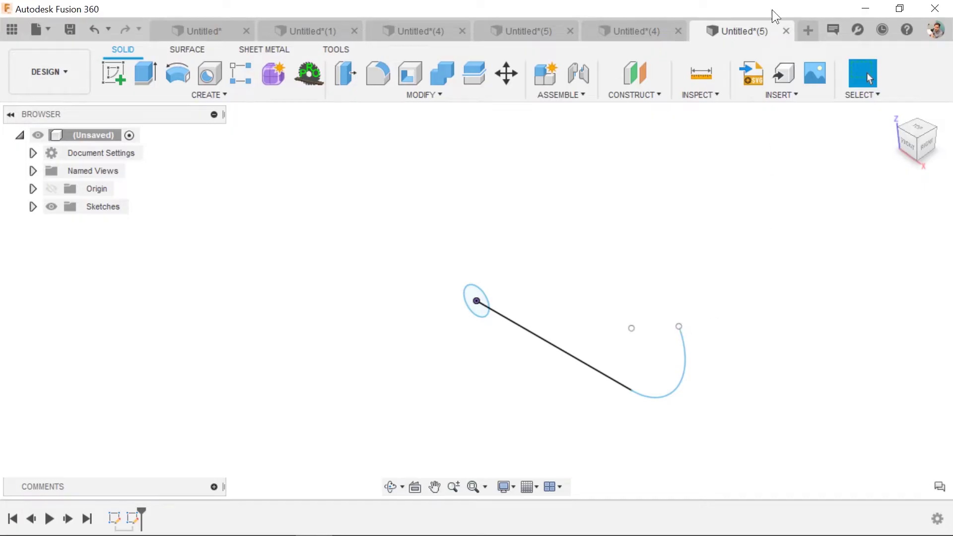
{"action": "left_click", "coordinate": [785, 31]}
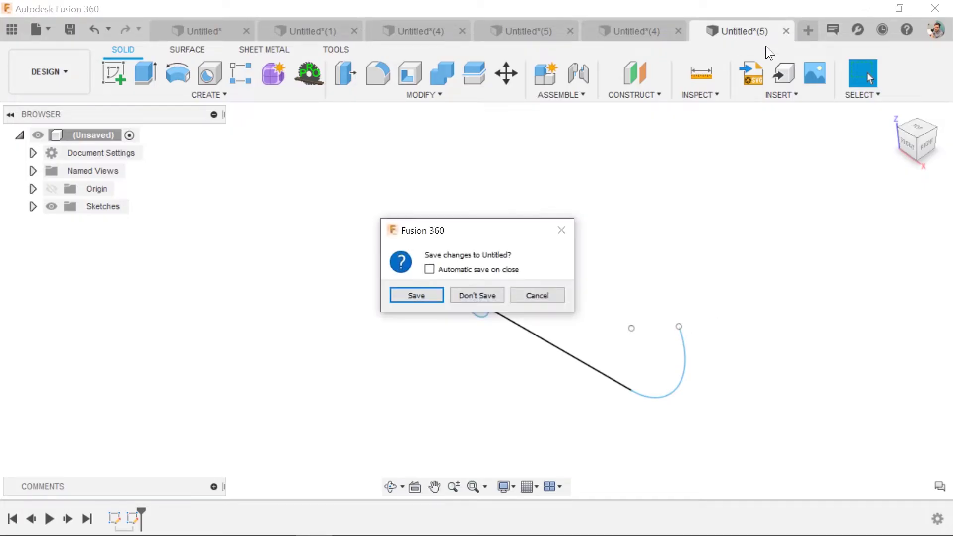
{"action": "left_click", "coordinate": [491, 296]}
{"action": "middle_click_drag", "start_coordinate": [472, 340], "coordinate": [534, 308], "text": "shift"}
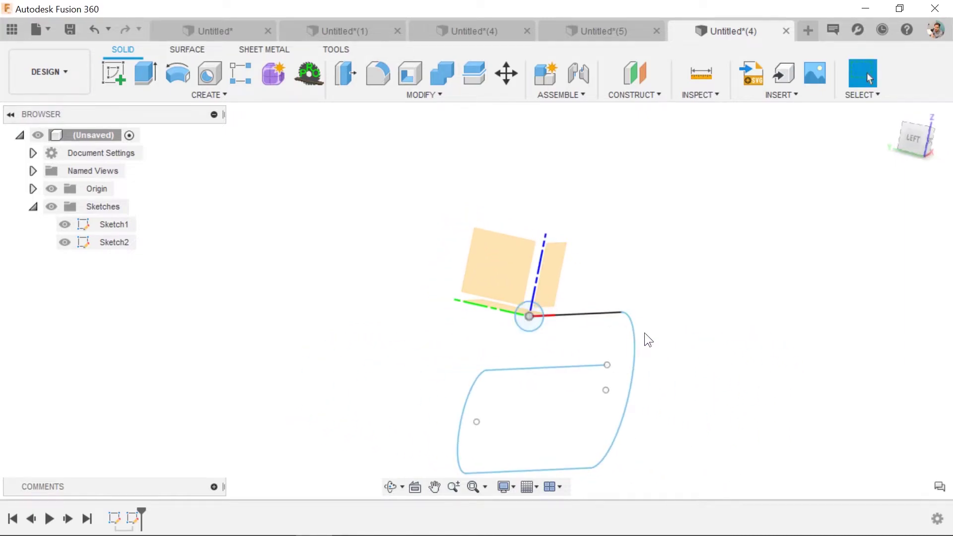
Sweep the small circle profile along the paperclip-shaped path into a solid tube.
{"action": "middle_click_drag", "start_coordinate": [602, 417], "coordinate": [517, 403], "text": "shift"}
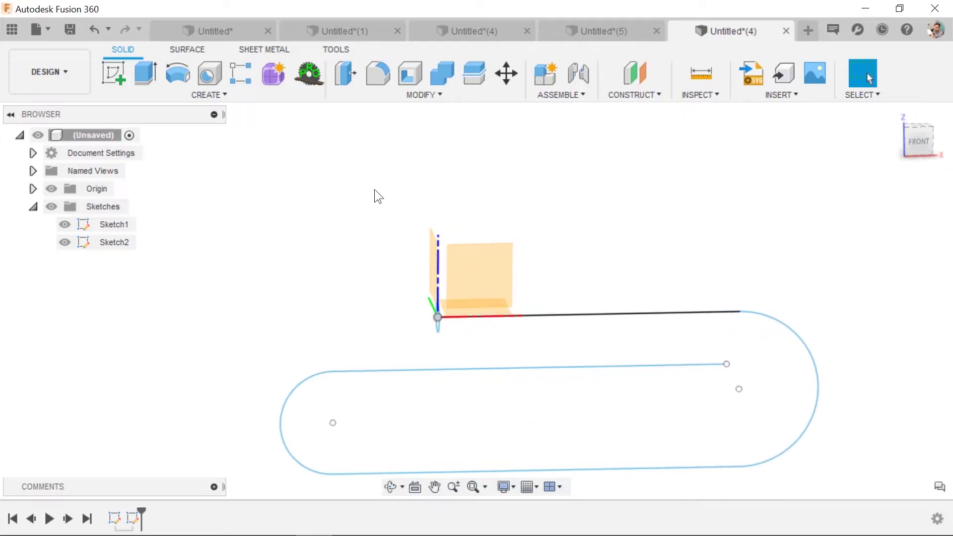
{"action": "key", "text": "s"}
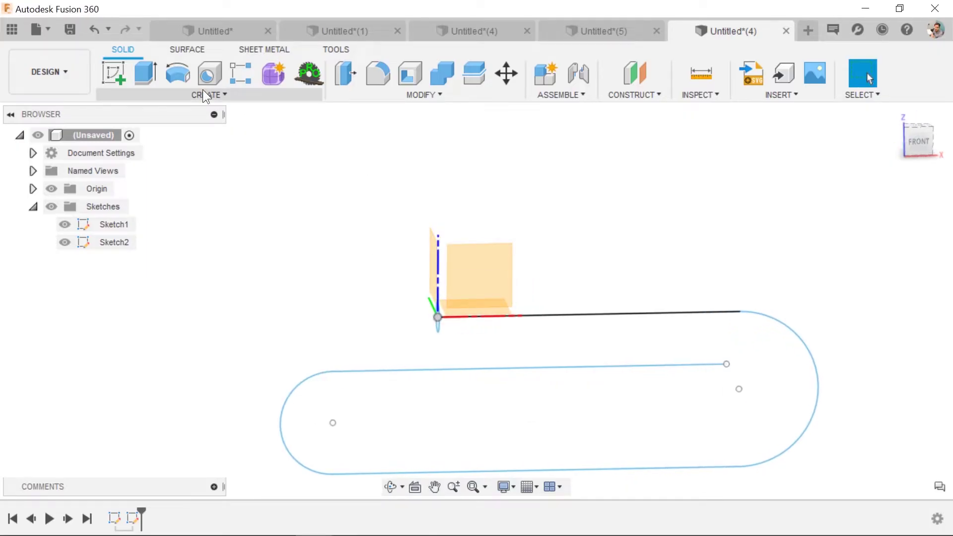
{"action": "left_click", "coordinate": [206, 94]}
{"action": "left_click", "coordinate": [157, 109]}
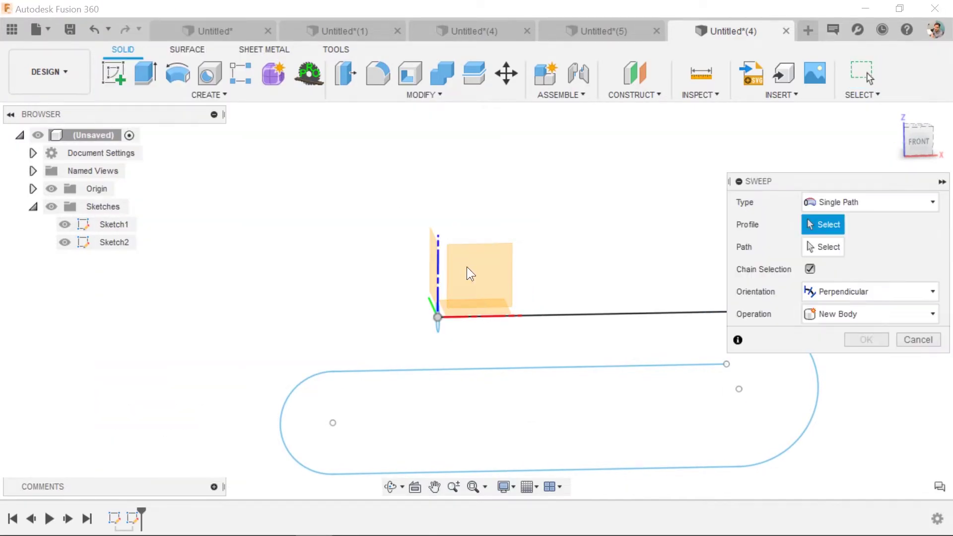
{"action": "left_click", "coordinate": [438, 323]}
{"action": "left_click", "coordinate": [817, 245]}
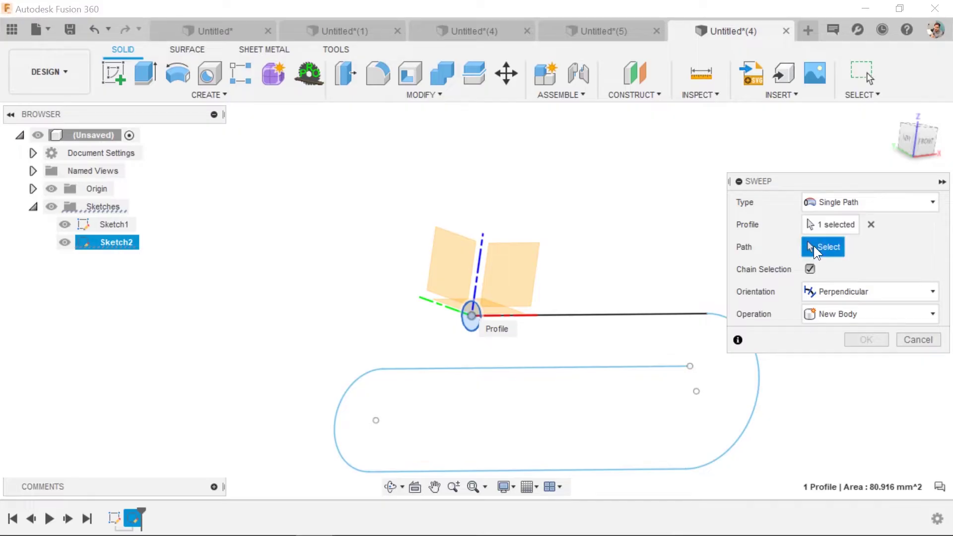
{"action": "left_click", "coordinate": [615, 314]}
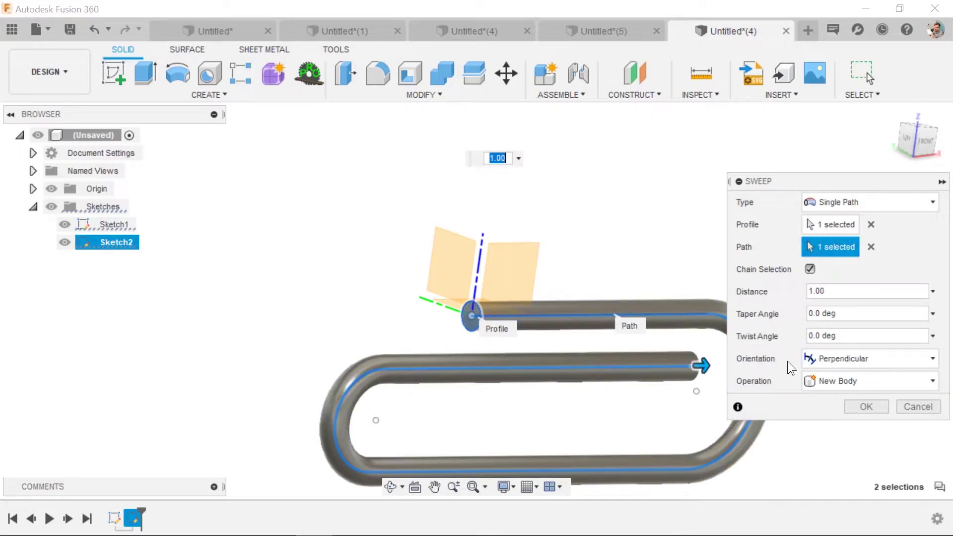
{"action": "left_click", "coordinate": [866, 402]}
{"action": "middle_click_drag", "start_coordinate": [842, 410], "coordinate": [765, 437], "text": "shift"}
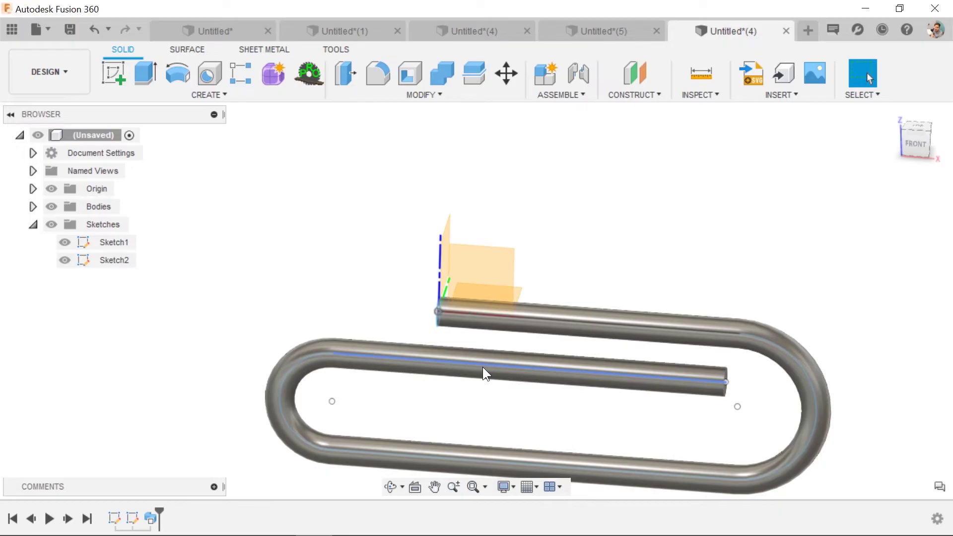
{"action": "middle_click_drag", "start_coordinate": [457, 325], "coordinate": [623, 283], "text": "shift"}
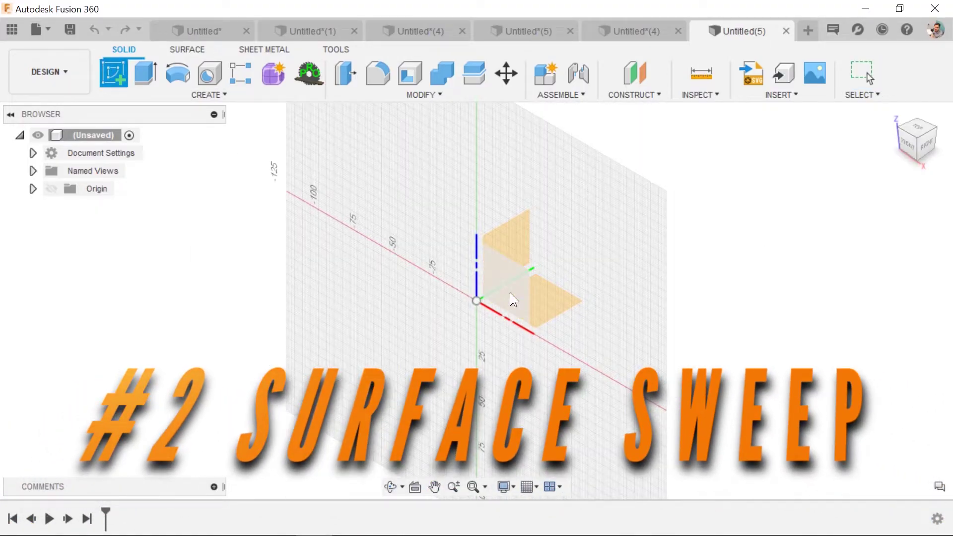
On the front plane, sketch a vertical line from the origin with a tangent arc hook.
{"action": "left_click", "coordinate": [510, 293]}
{"action": "left_click", "coordinate": [114, 74]}
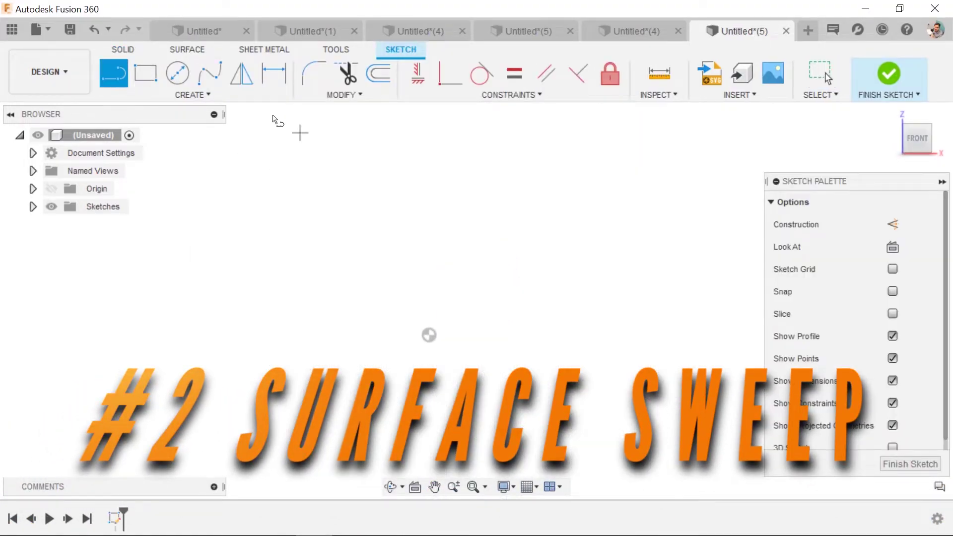
{"action": "left_click", "coordinate": [429, 335]}
{"action": "left_click", "coordinate": [430, 239]}
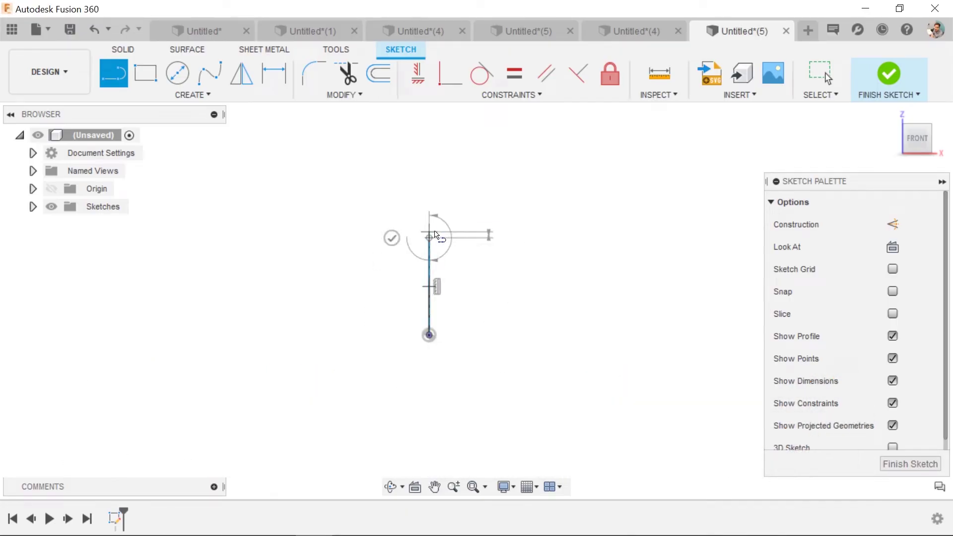
{"action": "left_click_drag", "start_coordinate": [430, 239], "coordinate": [456, 203]}
{"action": "key", "text": "Escape"}
{"action": "mouse_move", "coordinate": [538, 235]}
{"action": "middle_mouse_down", "text": "shift"}
{"action": "mouse_move", "coordinate": [538, 296]}
{"action": "mouse_move", "coordinate": [527, 288]}
{"action": "middle_mouse_up", "text": "shift"}
{"action": "left_click", "coordinate": [882, 64]}
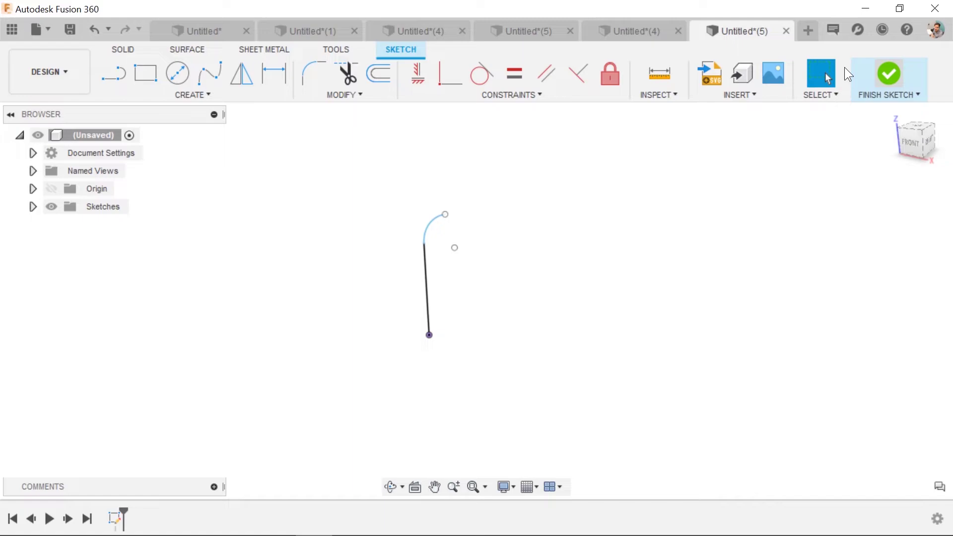
Start a sketch on the ground plane with a line from the origin.
{"action": "left_click", "coordinate": [117, 66]}
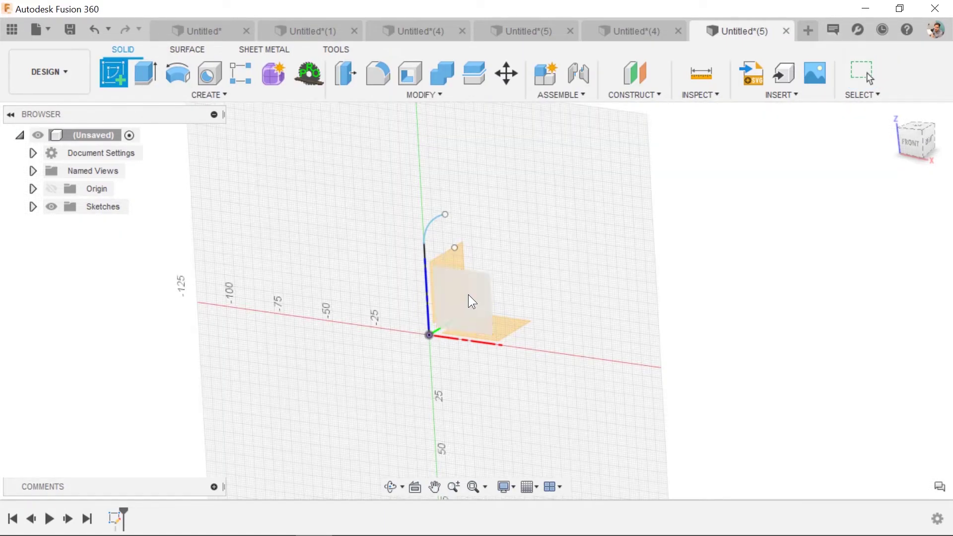
{"action": "left_click", "coordinate": [469, 294]}
{"action": "left_click", "coordinate": [114, 74]}
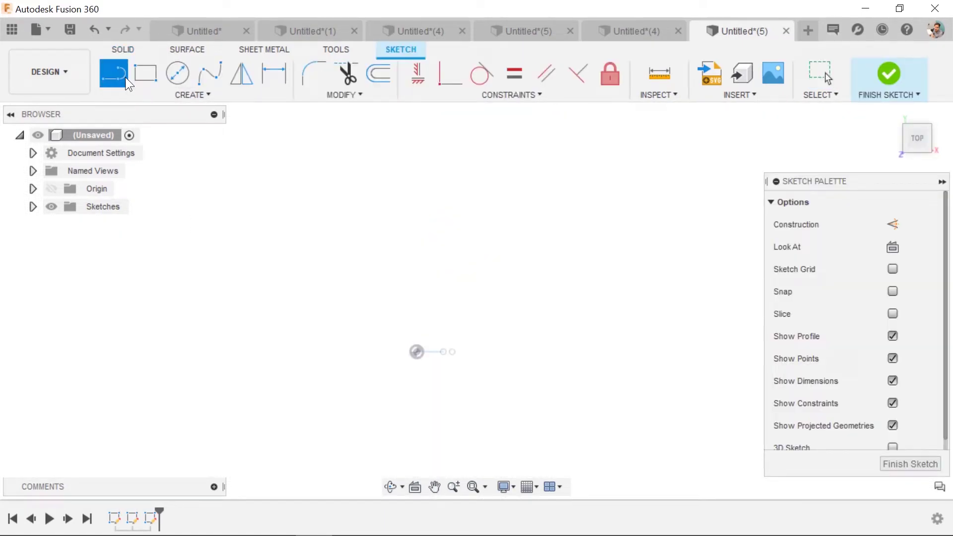
{"action": "left_click", "coordinate": [417, 350]}
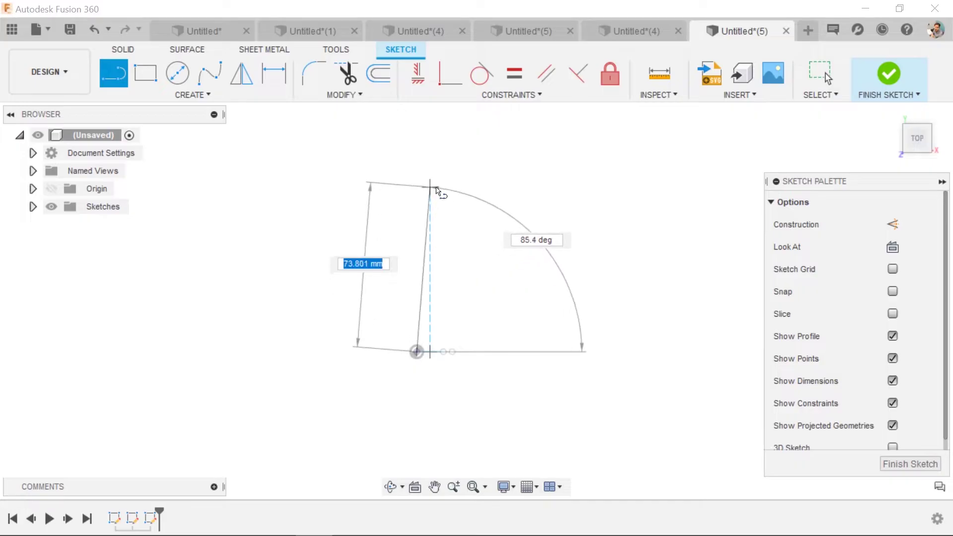
{"action": "left_click", "coordinate": [430, 187]}
Complete the curved ground path, then sweep the hooked line along it into a curved surface.
{"action": "left_click_drag", "start_coordinate": [431, 189], "coordinate": [608, 114]}
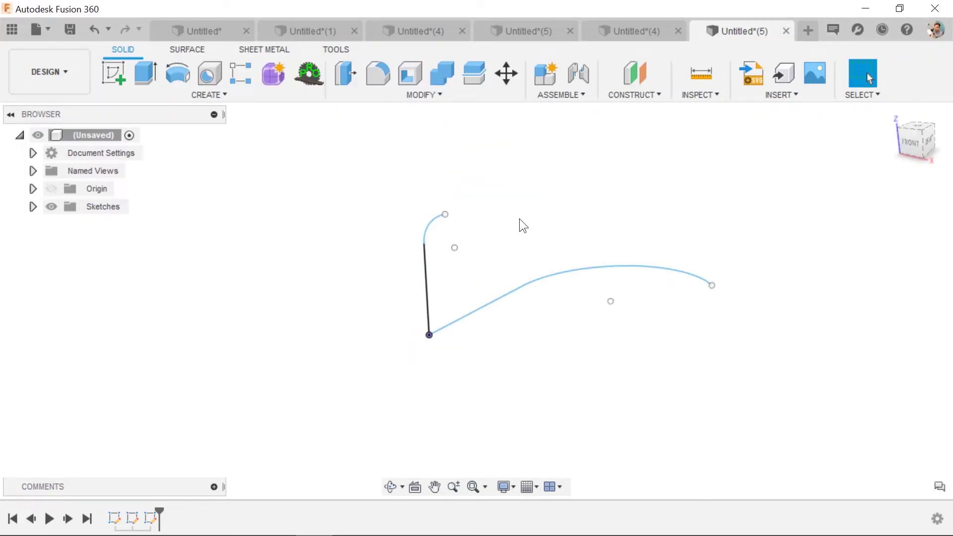
{"action": "type", "text": "sswee"}
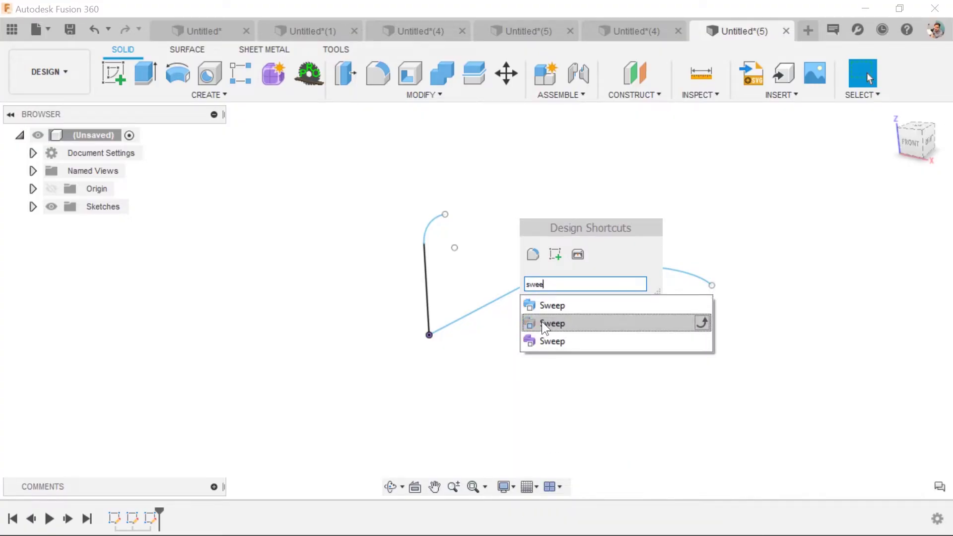
{"action": "left_click", "coordinate": [529, 321]}
{"action": "left_click", "coordinate": [430, 278]}
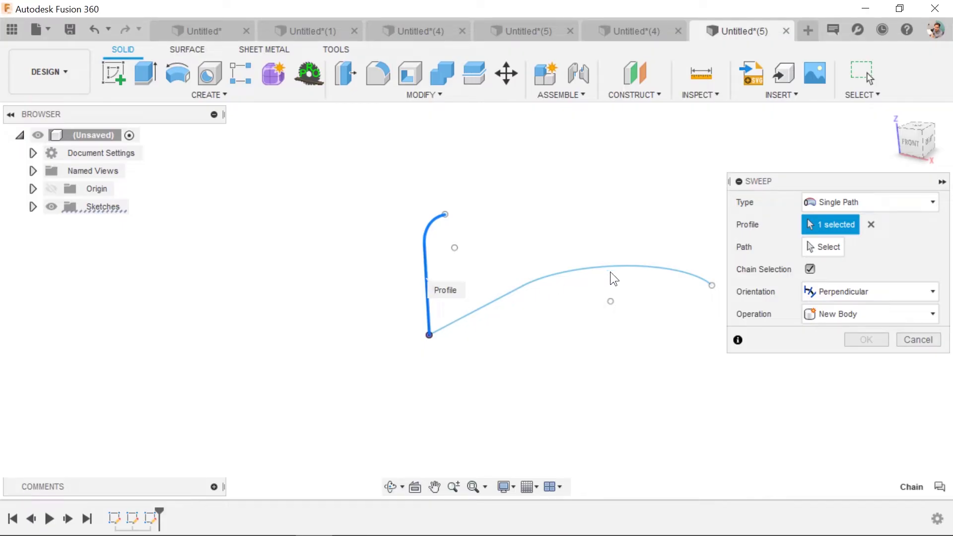
{"action": "left_click", "coordinate": [822, 246]}
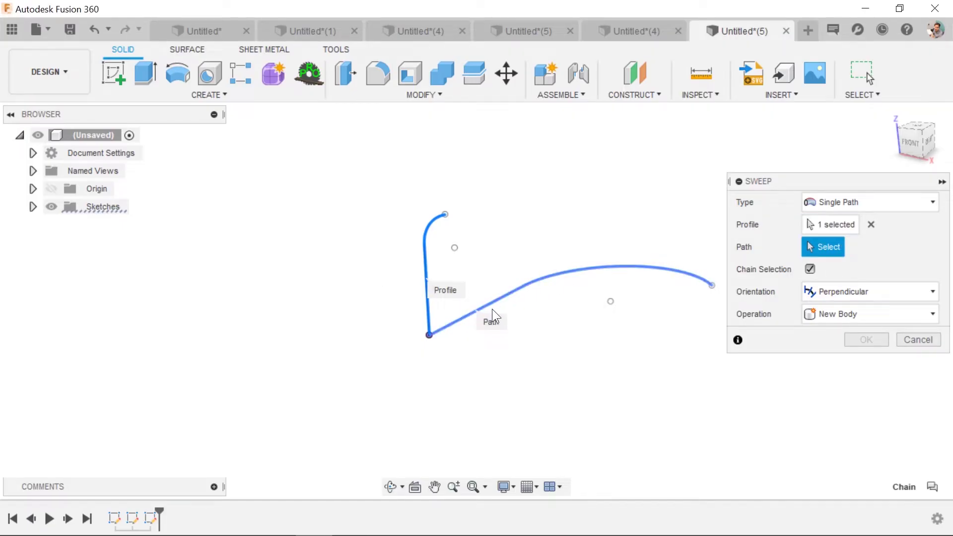
{"action": "left_click", "coordinate": [471, 310]}
{"action": "left_click", "coordinate": [866, 409]}
{"action": "middle_click_drag", "start_coordinate": [617, 374], "coordinate": [580, 360], "text": "shift"}
{"action": "key", "text": "Escape"}
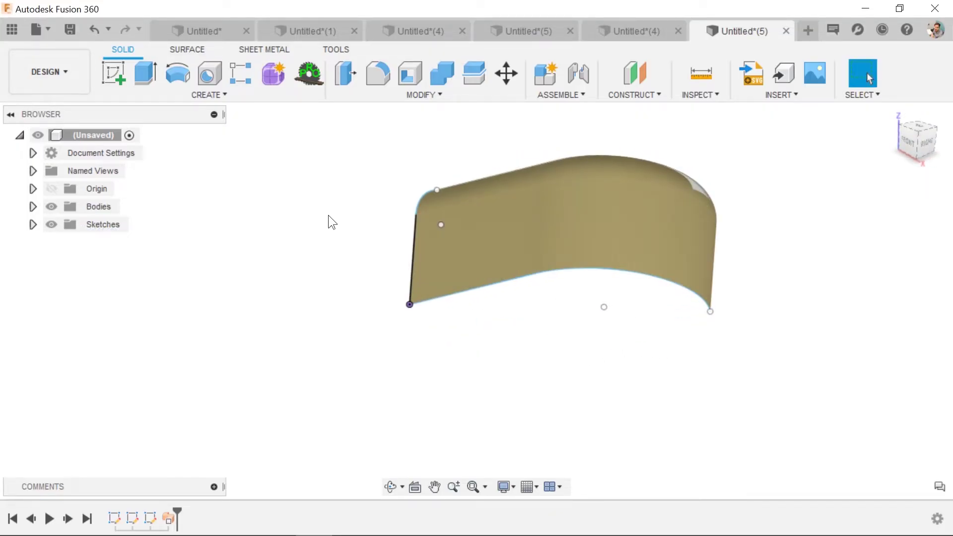
Thicken the swept surface by 0.1 mm into a thin solid body.
{"action": "middle_click_drag", "start_coordinate": [571, 320], "coordinate": [548, 304], "text": "shift"}
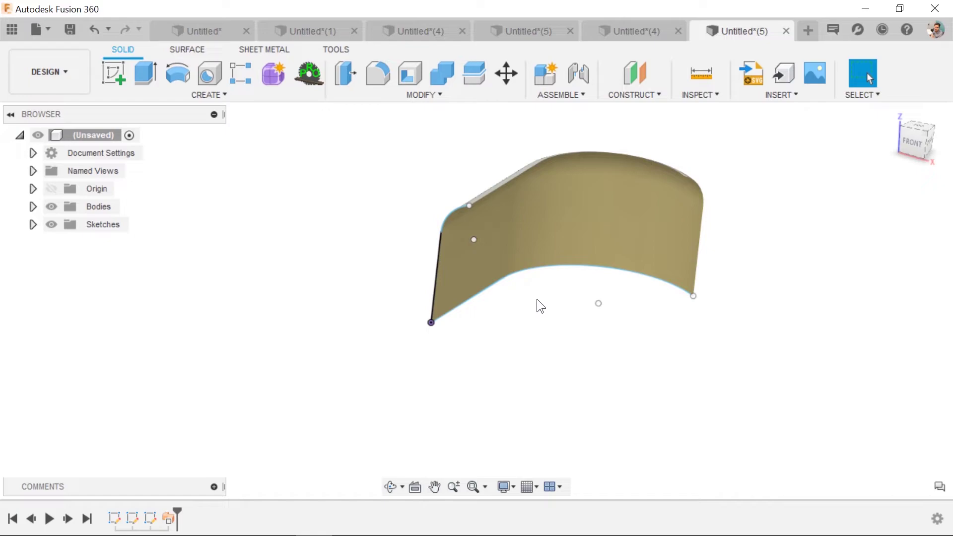
{"action": "type", "text": "s"}
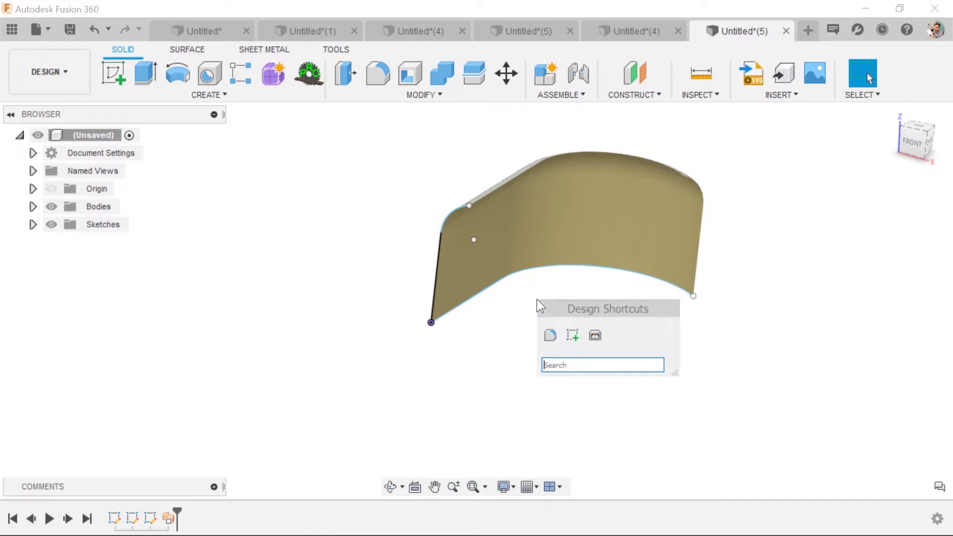
{"action": "type", "text": "thick"}
{"action": "key", "text": "Return"}
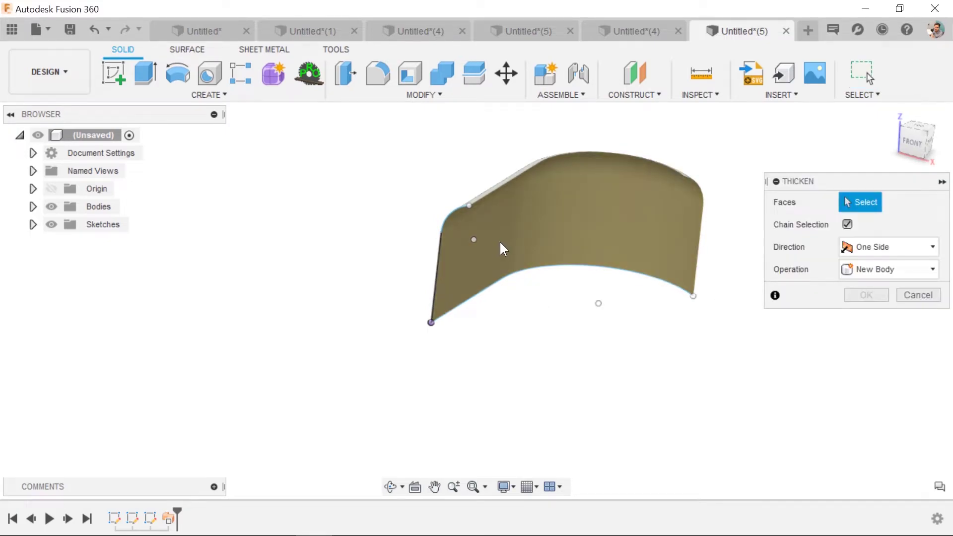
{"action": "left_click", "coordinate": [500, 243]}
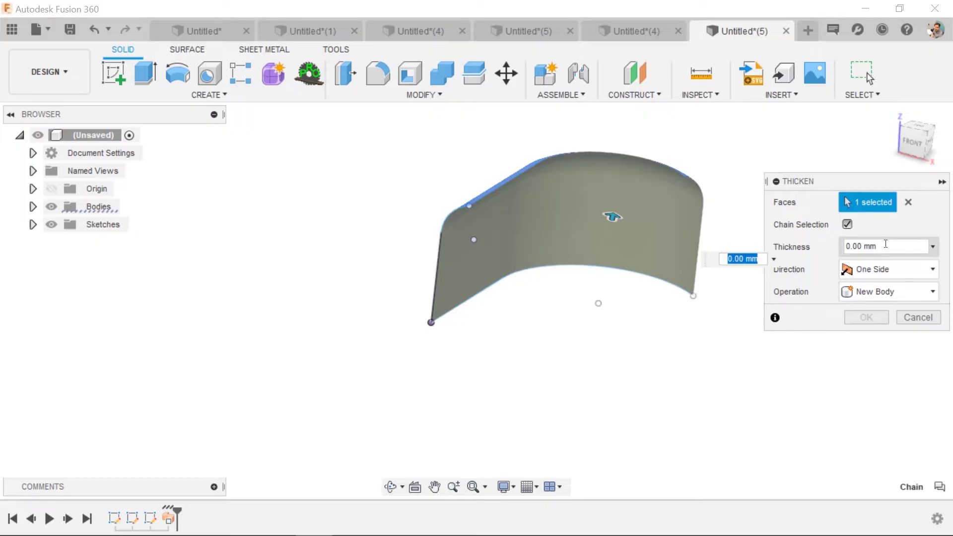
{"action": "left_click", "coordinate": [862, 246]}
{"action": "type", "text": "1"}
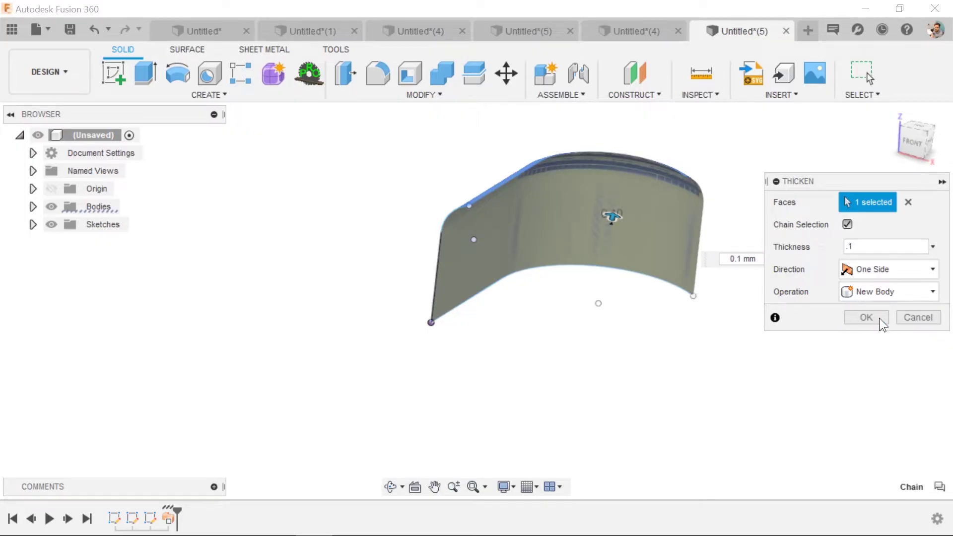
{"action": "left_click", "coordinate": [878, 319]}
{"action": "middle_click_drag", "start_coordinate": [653, 327], "coordinate": [589, 343], "text": "shift"}
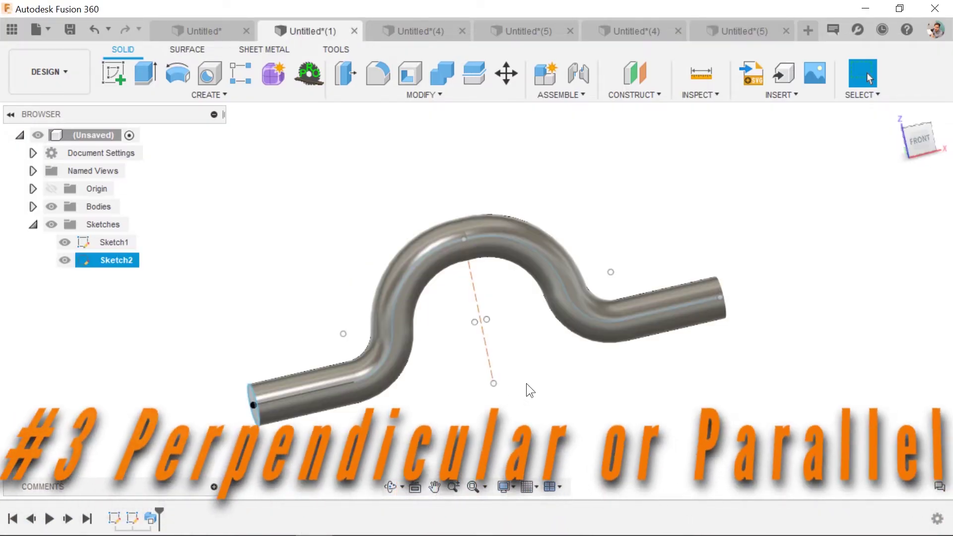
Reopen the bent tube's sweep feature for editing from the timeline.
{"action": "middle_click_drag", "start_coordinate": [528, 389], "coordinate": [506, 425], "text": "shift"}
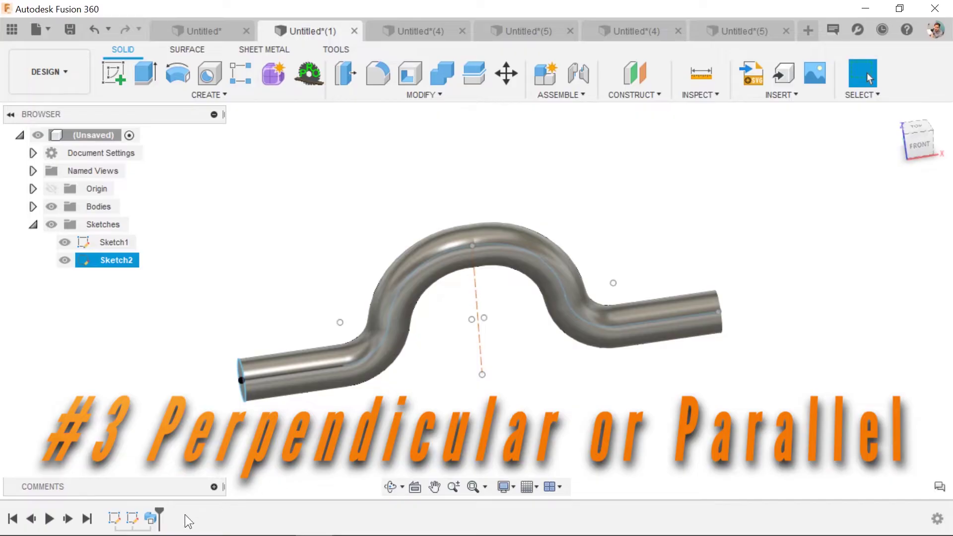
{"action": "right_click", "coordinate": [151, 519]}
{"action": "left_click", "coordinate": [203, 367]}
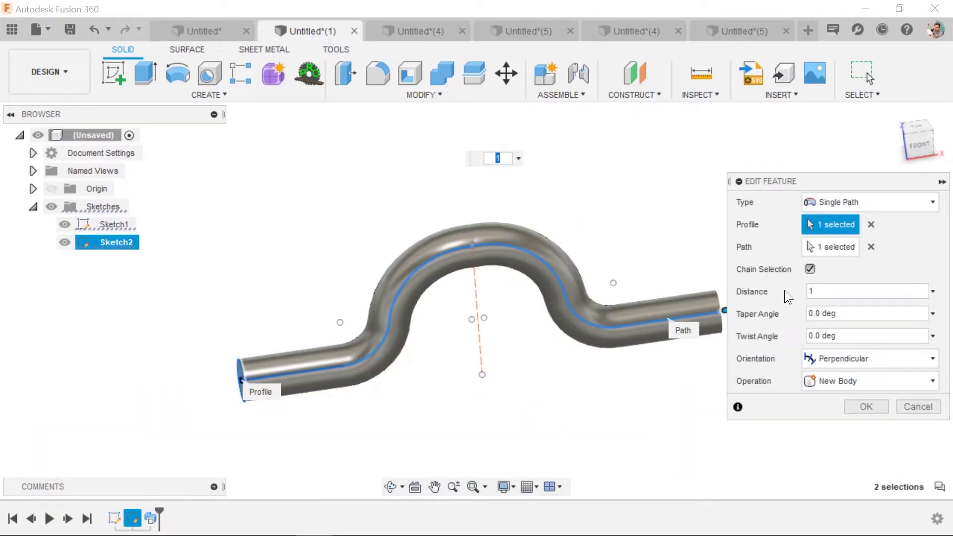
Change the sweep orientation from Perpendicular to Parallel.
{"action": "left_click", "coordinate": [854, 360]}
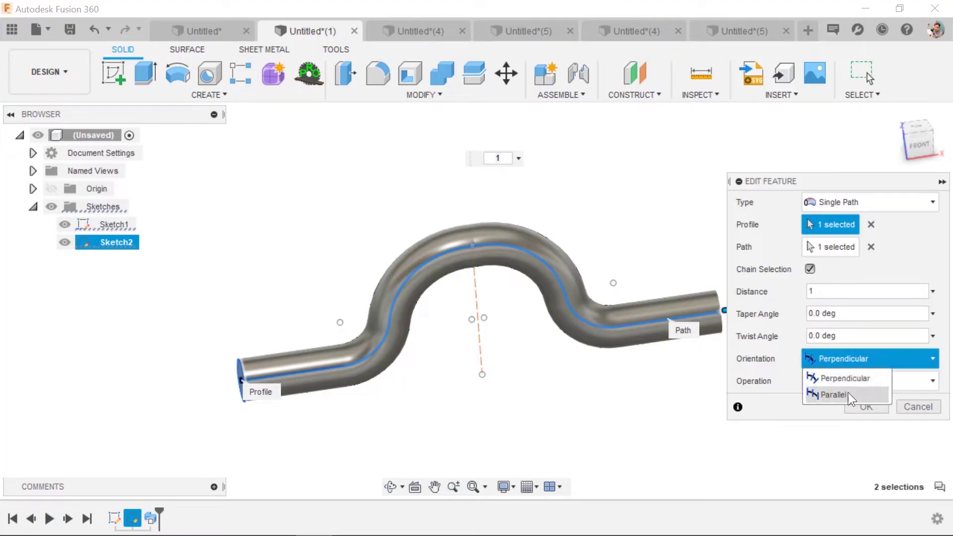
{"action": "left_click", "coordinate": [847, 379]}
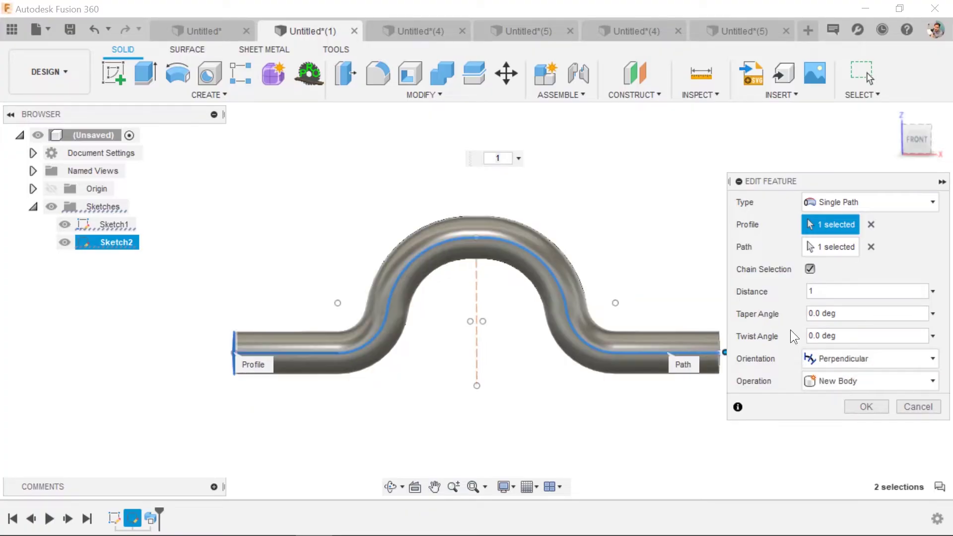
{"action": "left_click", "coordinate": [852, 359]}
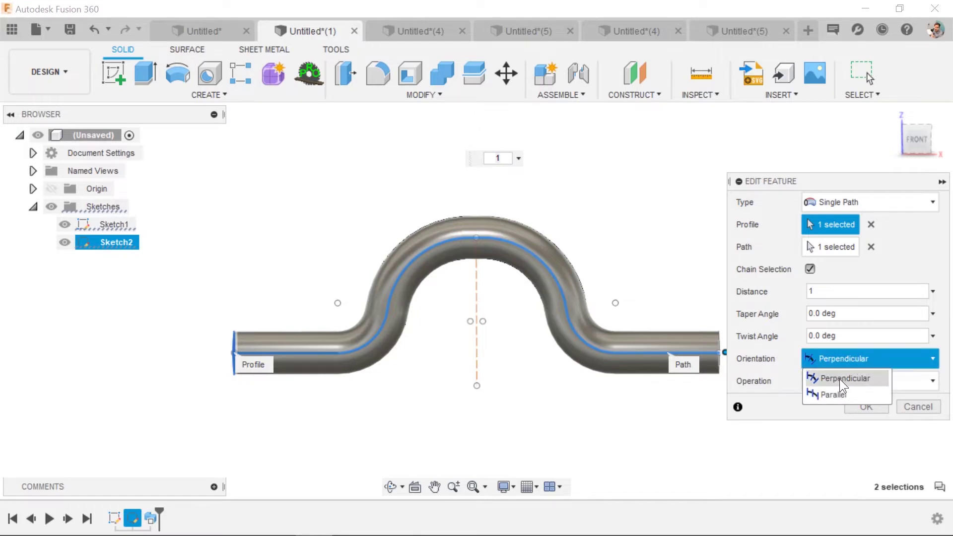
{"action": "left_click", "coordinate": [839, 380]}
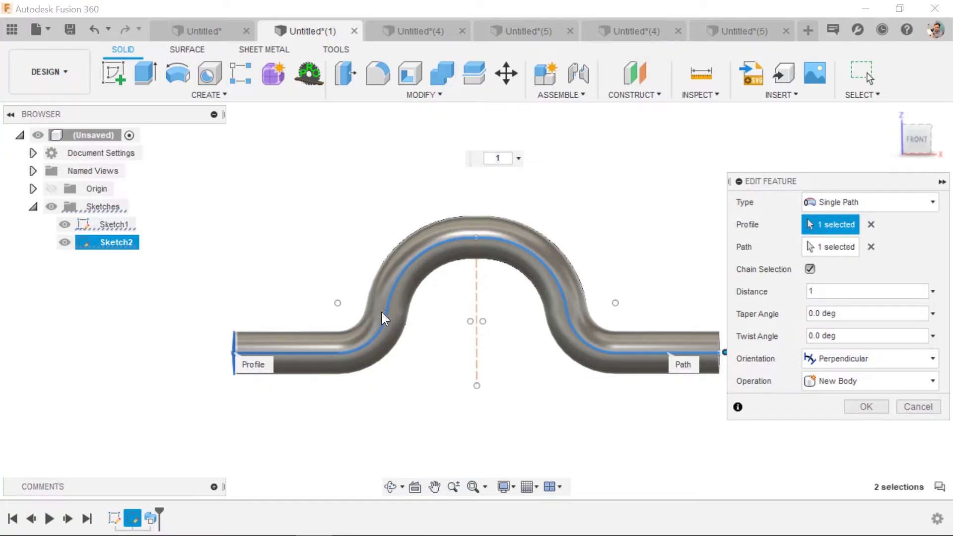
{"action": "middle_click_drag", "start_coordinate": [377, 321], "coordinate": [404, 342], "text": "shift"}
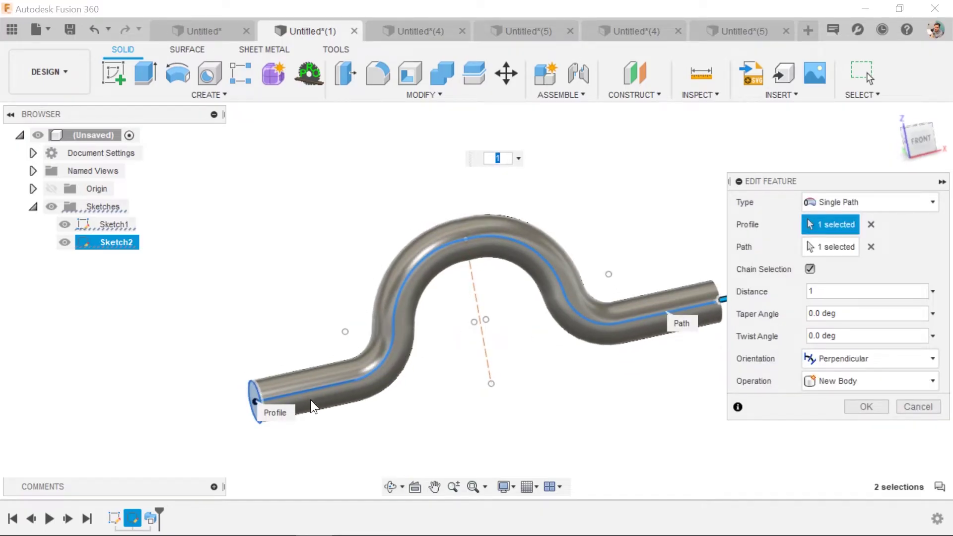
{"action": "middle_click_drag", "start_coordinate": [276, 377], "coordinate": [233, 332], "text": "shift"}
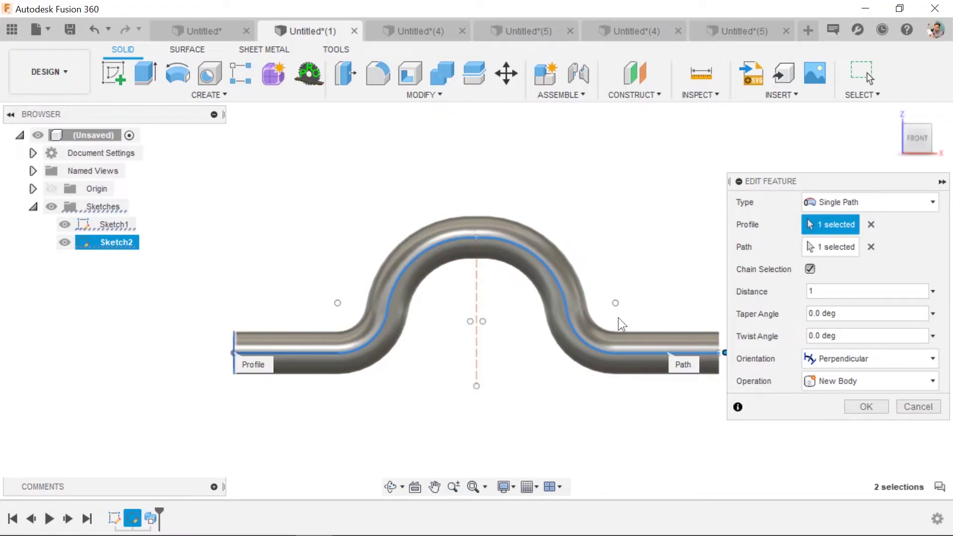
{"action": "left_click", "coordinate": [836, 359]}
{"action": "left_click", "coordinate": [839, 392]}
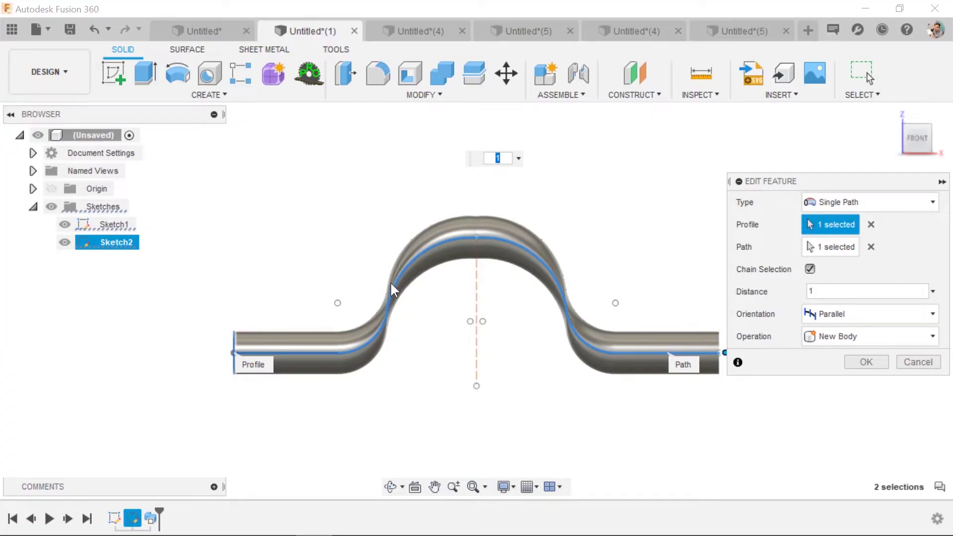
{"action": "middle_click_drag", "start_coordinate": [454, 303], "coordinate": [407, 290], "text": "shift"}
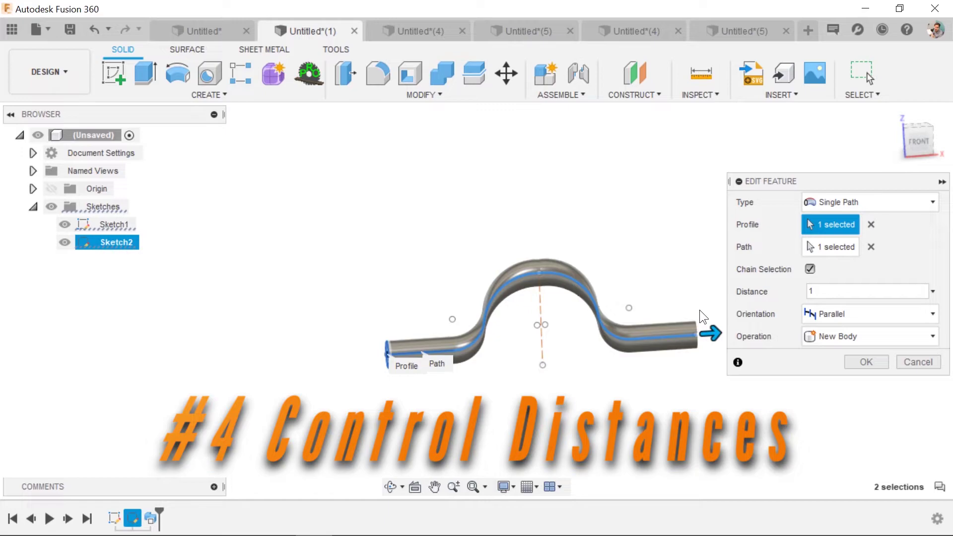
Set the sweep distance to 0.964 and confirm the edited sweep.
{"action": "left_click_drag", "start_coordinate": [708, 328], "coordinate": [678, 335]}
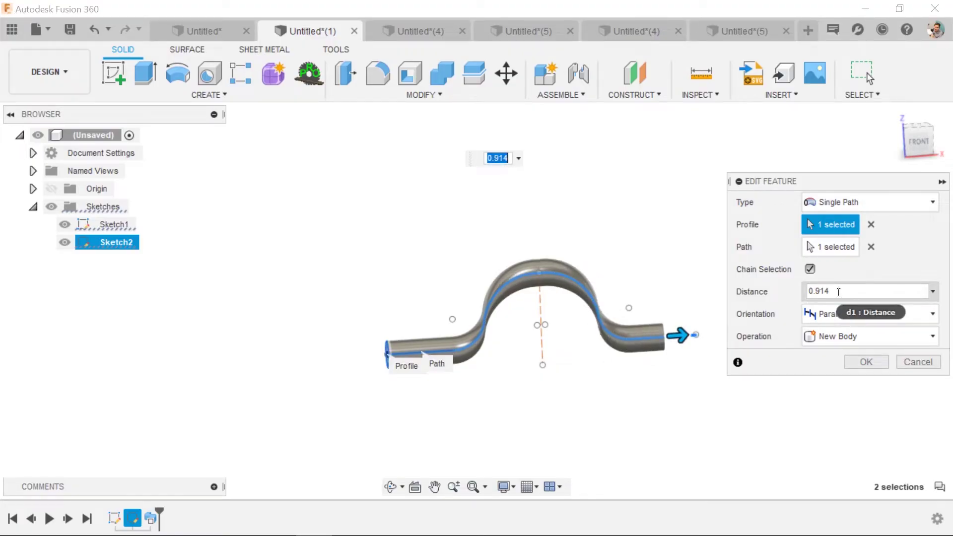
{"action": "left_click_drag", "start_coordinate": [694, 335], "coordinate": [709, 334]}
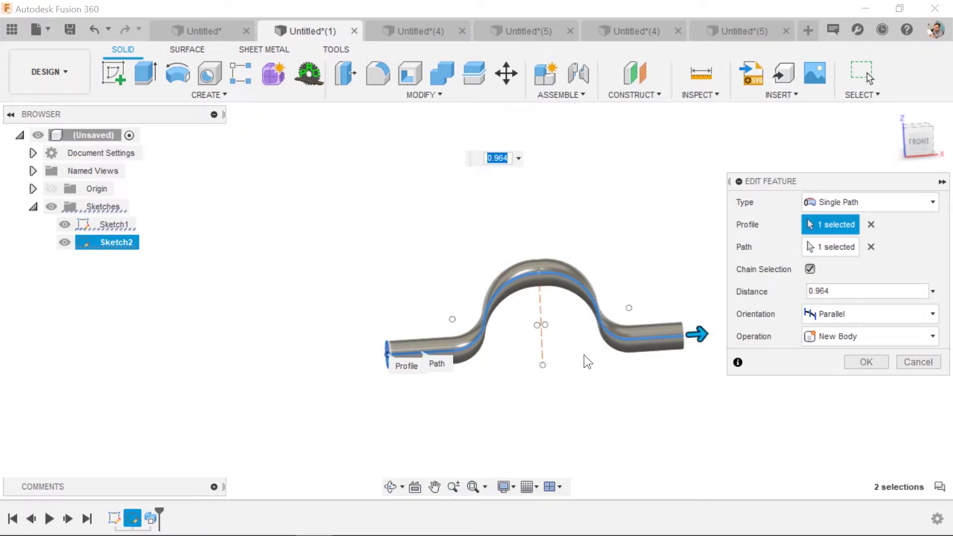
{"action": "left_click", "coordinate": [864, 362]}
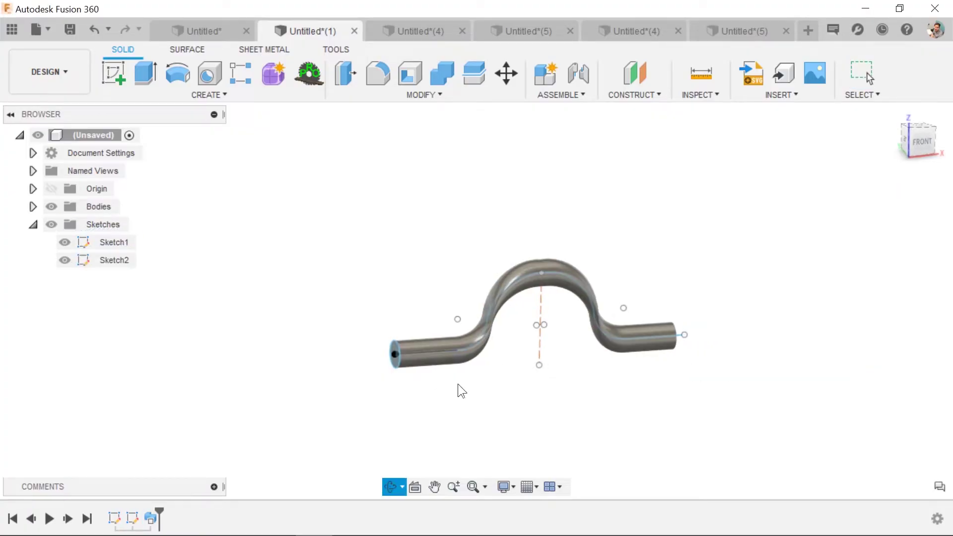
Open Sketch1 for editing from the design history, then finish it again.
{"action": "key", "text": "Escape"}
{"action": "scroll", "coordinate": [397, 347], "scroll_direction": "down", "scroll_amount": 2}
{"action": "scroll", "coordinate": [397, 347], "scroll_direction": "up", "scroll_amount": 5}
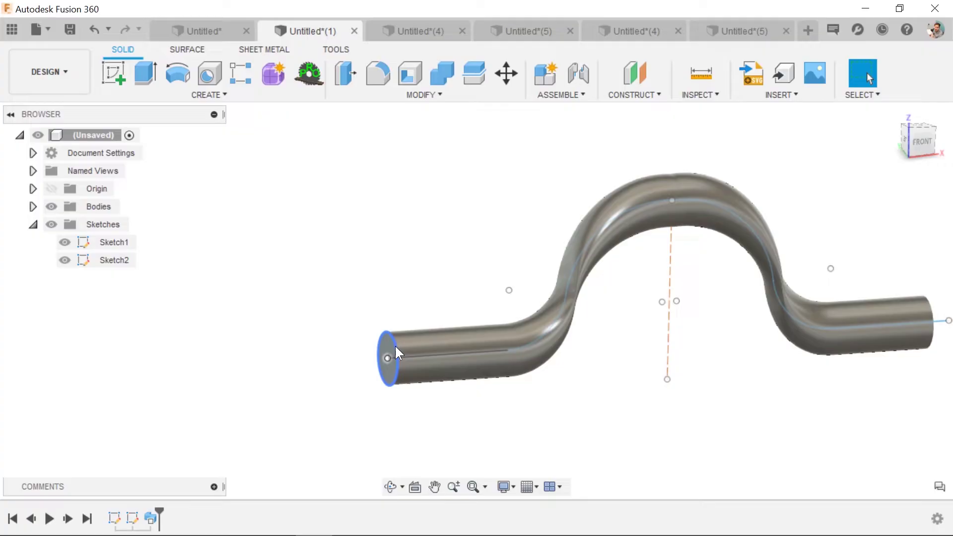
{"action": "left_click", "coordinate": [114, 519]}
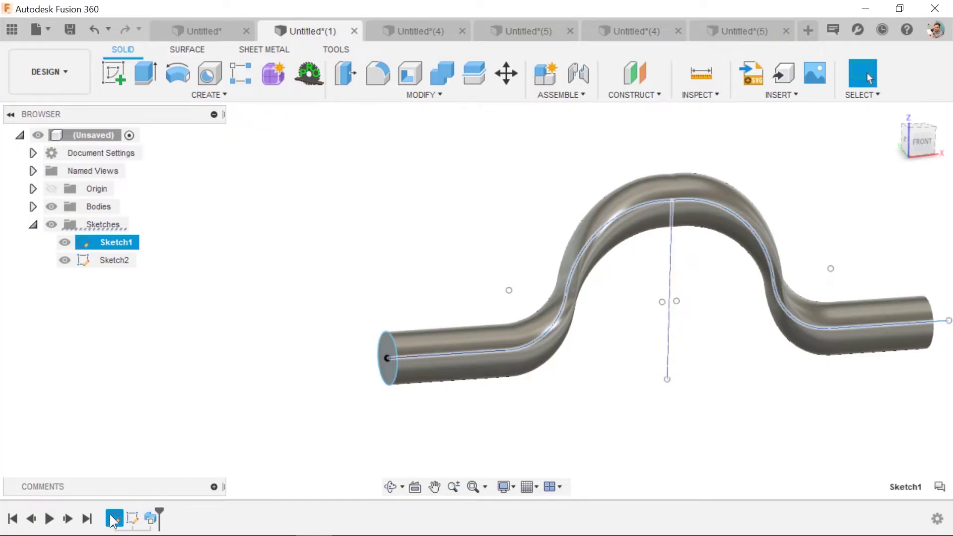
{"action": "right_click", "coordinate": [114, 520]}
{"action": "left_click", "coordinate": [138, 369]}
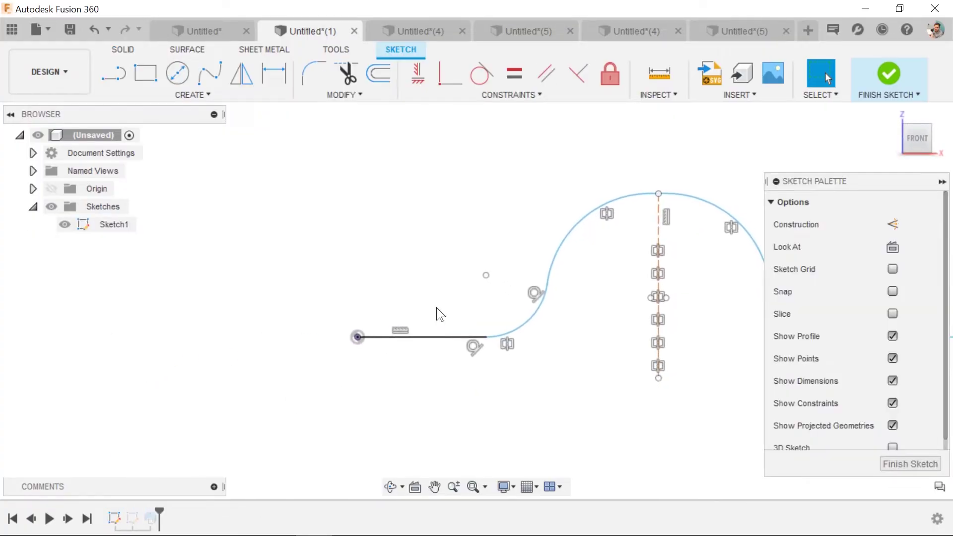
{"action": "left_click", "coordinate": [904, 79]}
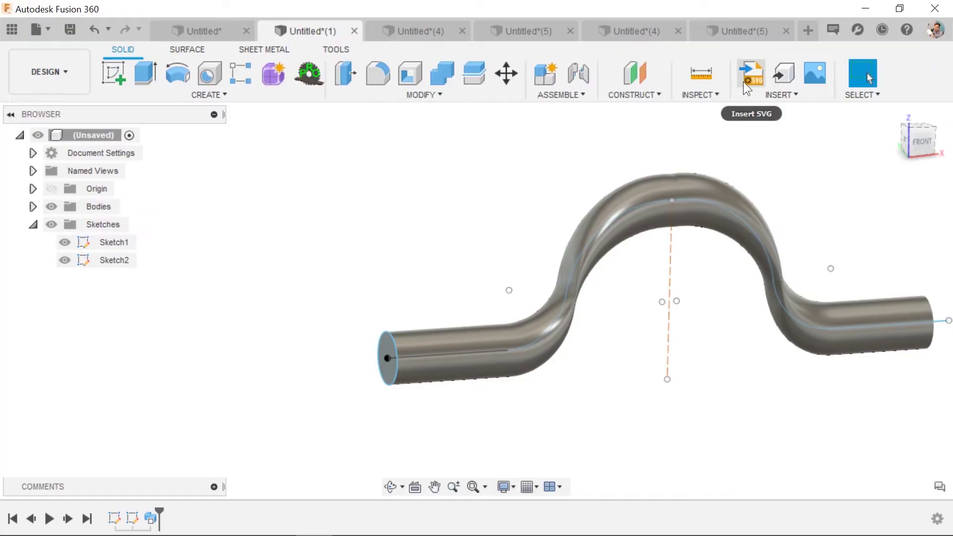
Add Plane1 along the tube's path and sketch a centre circle around the tube on it.
{"action": "left_click", "coordinate": [652, 96]}
{"action": "left_click", "coordinate": [641, 108]}
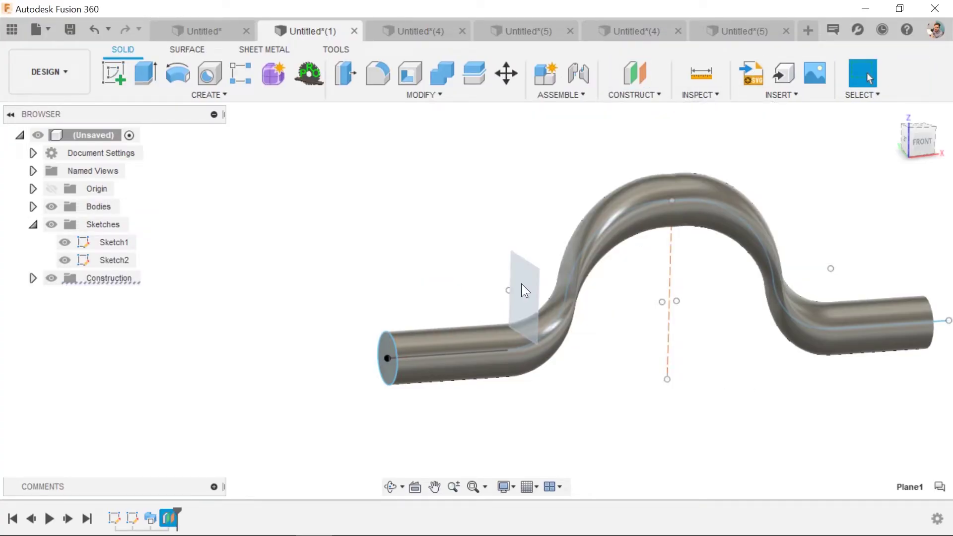
{"action": "left_click", "coordinate": [521, 284]}
{"action": "left_click", "coordinate": [112, 73]}
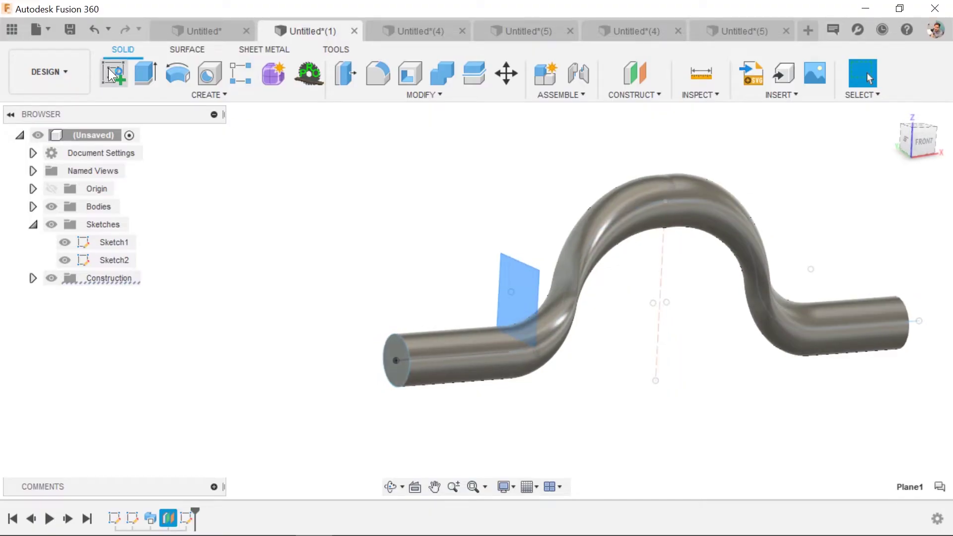
{"action": "key", "text": "c"}
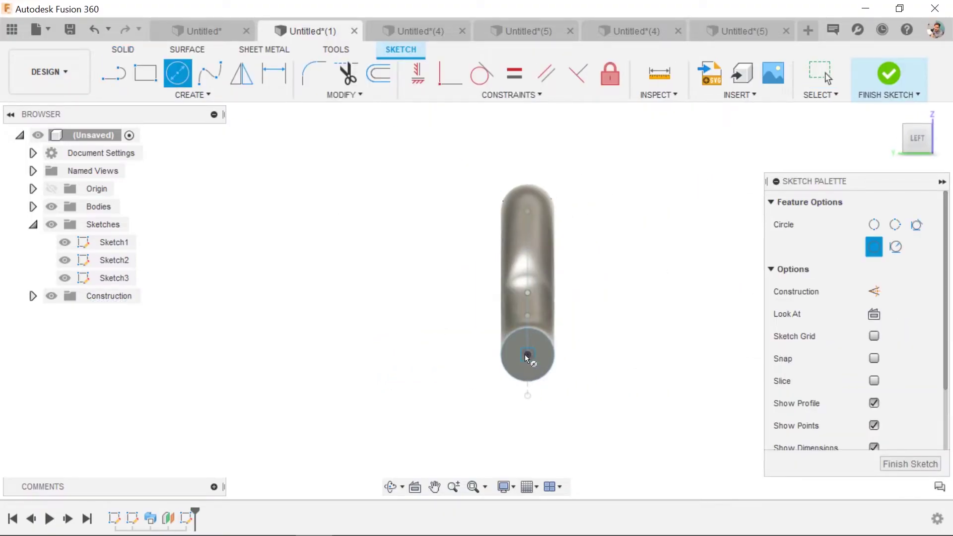
{"action": "left_click", "coordinate": [527, 356]}
{"action": "left_click", "coordinate": [571, 363]}
{"action": "key", "text": "Escape"}
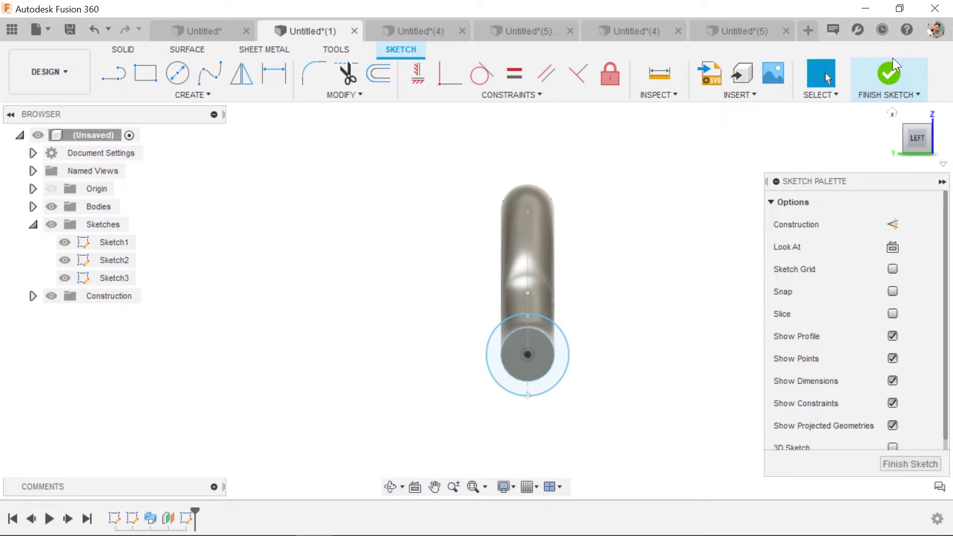
{"action": "left_click", "coordinate": [888, 73]}
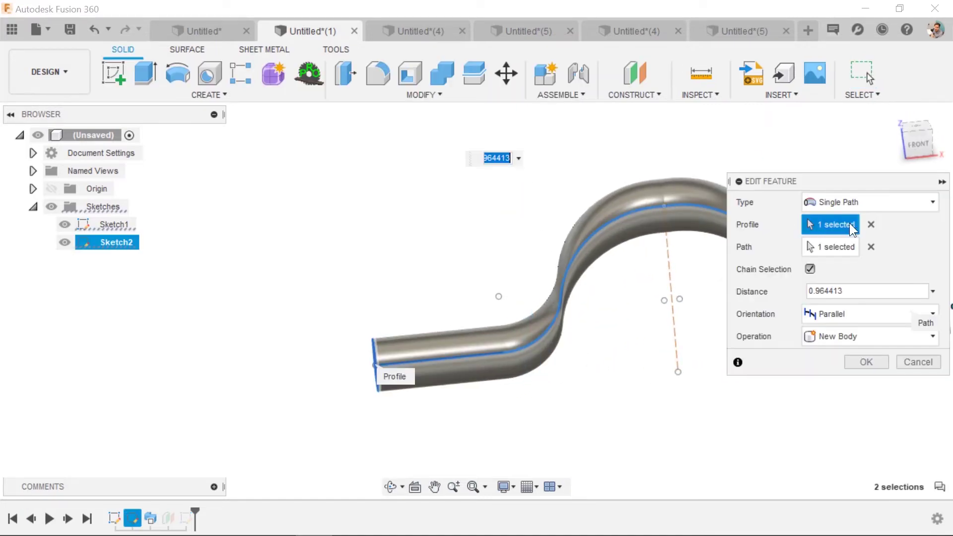
Clear the sweep's profile and path, then move Sweep1 after Sketch3 in the timeline.
{"action": "left_click", "coordinate": [871, 224]}
{"action": "left_click", "coordinate": [870, 247]}
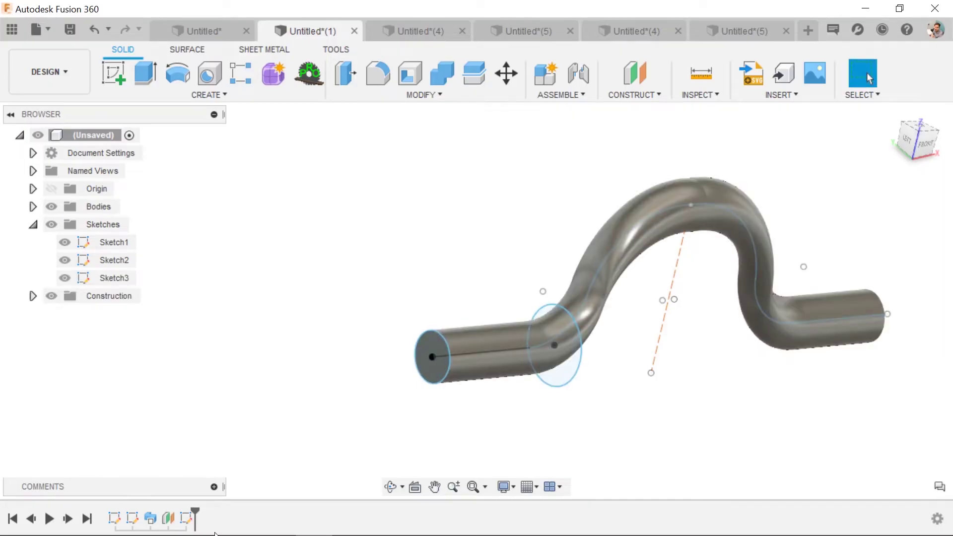
{"action": "left_click", "coordinate": [186, 519]}
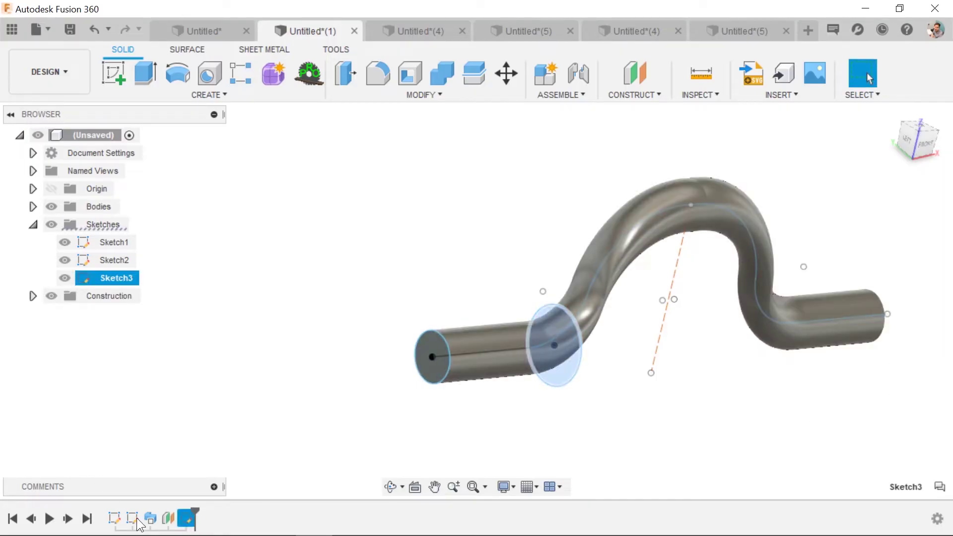
{"action": "left_click", "coordinate": [149, 519]}
{"action": "left_click", "coordinate": [188, 519]}
{"action": "left_click_drag", "start_coordinate": [145, 521], "coordinate": [216, 526]}
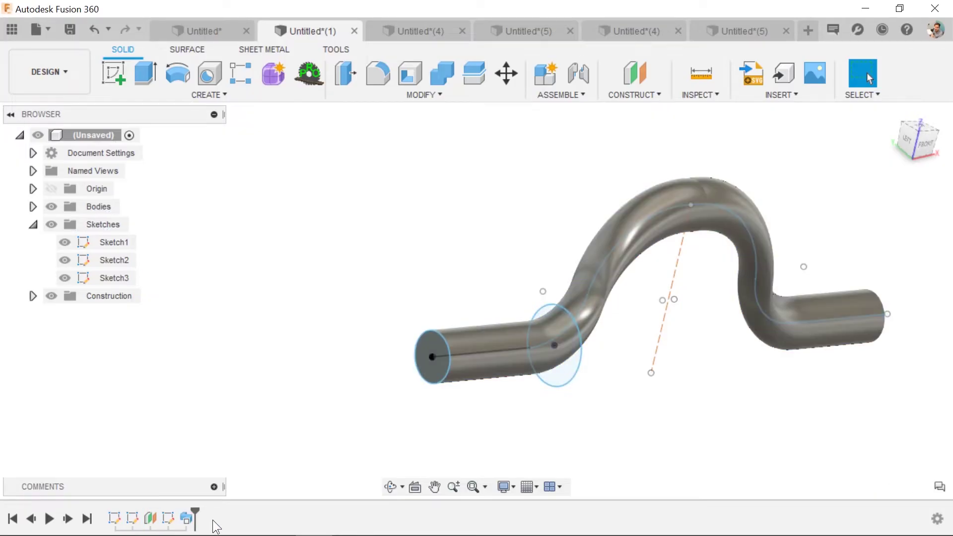
Edit Sweep1 to use the Sketch3 circle as its profile and adjust the sweep distance.
{"action": "right_click", "coordinate": [187, 521]}
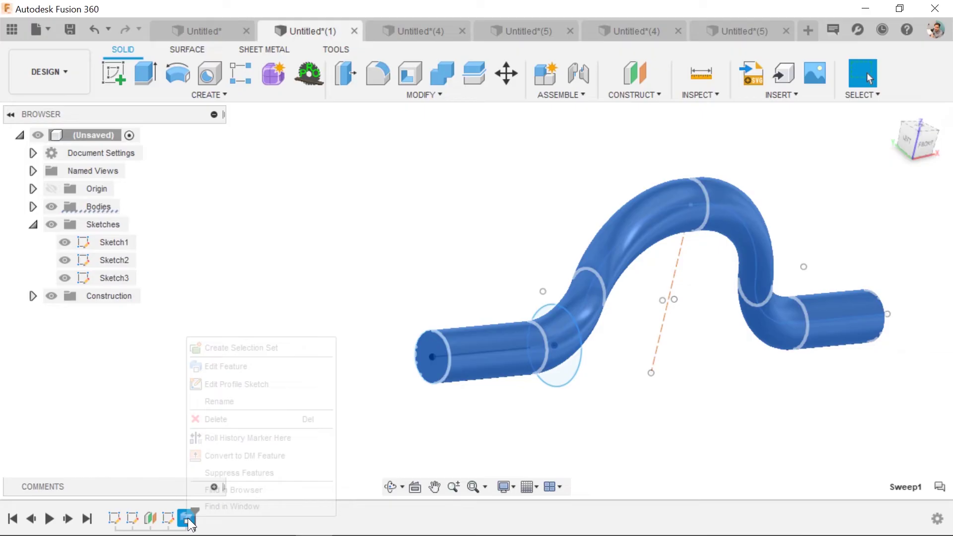
{"action": "left_click", "coordinate": [208, 368]}
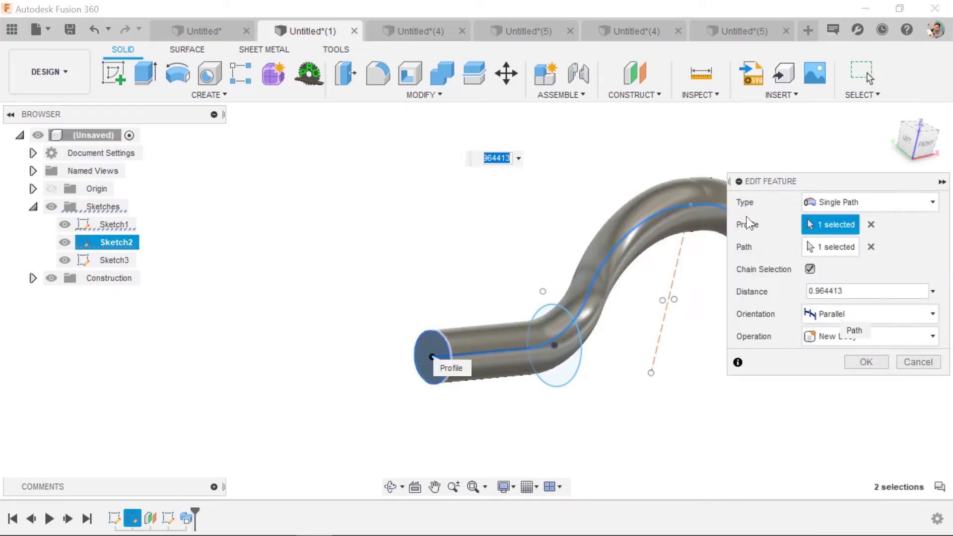
{"action": "left_click", "coordinate": [870, 224]}
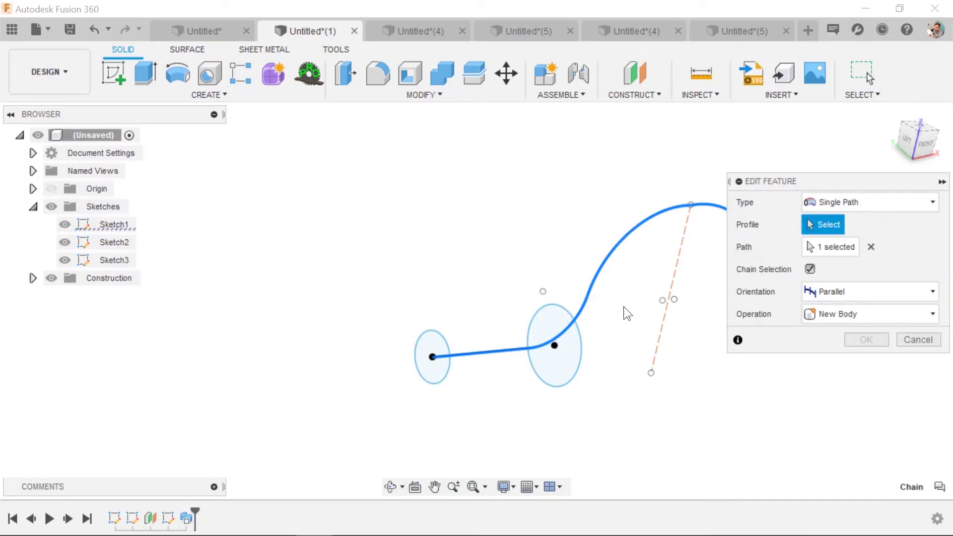
{"action": "left_click", "coordinate": [584, 347]}
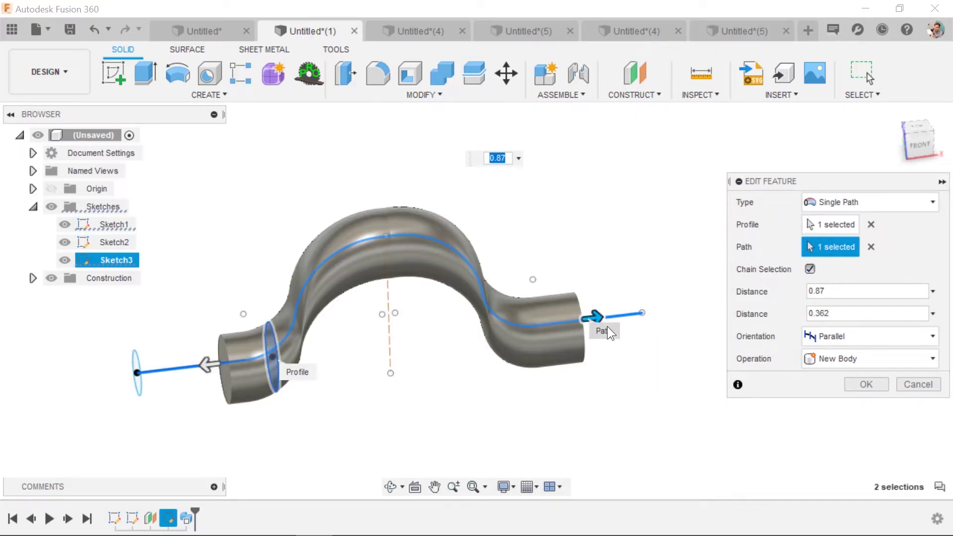
{"action": "left_click_drag", "start_coordinate": [602, 328], "coordinate": [611, 315]}
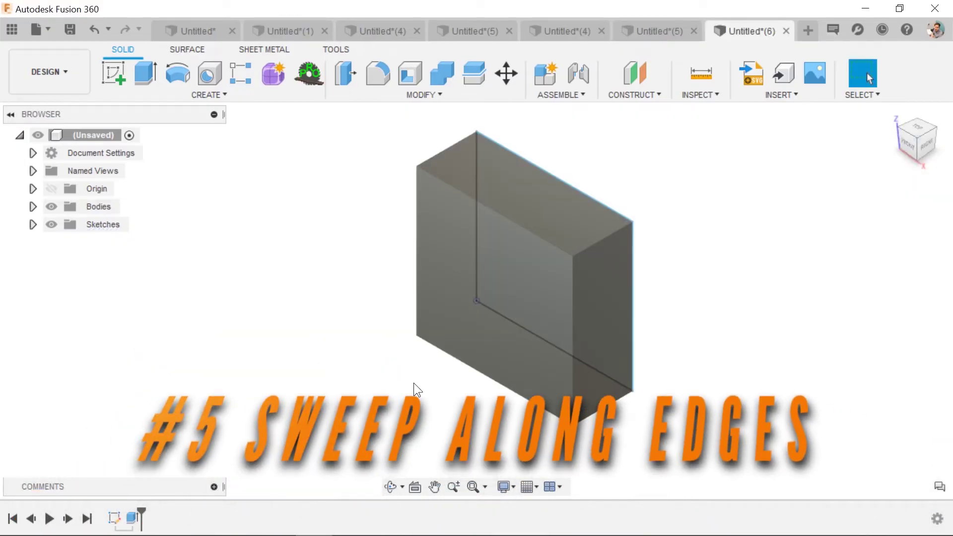
Create and finish a sketch on the box's right face, then start a sketch on its front face.
{"action": "middle_click_drag", "start_coordinate": [415, 390], "coordinate": [483, 269], "text": "shift"}
{"action": "scroll", "coordinate": [525, 295], "scroll_direction": "up", "scroll_amount": 5}
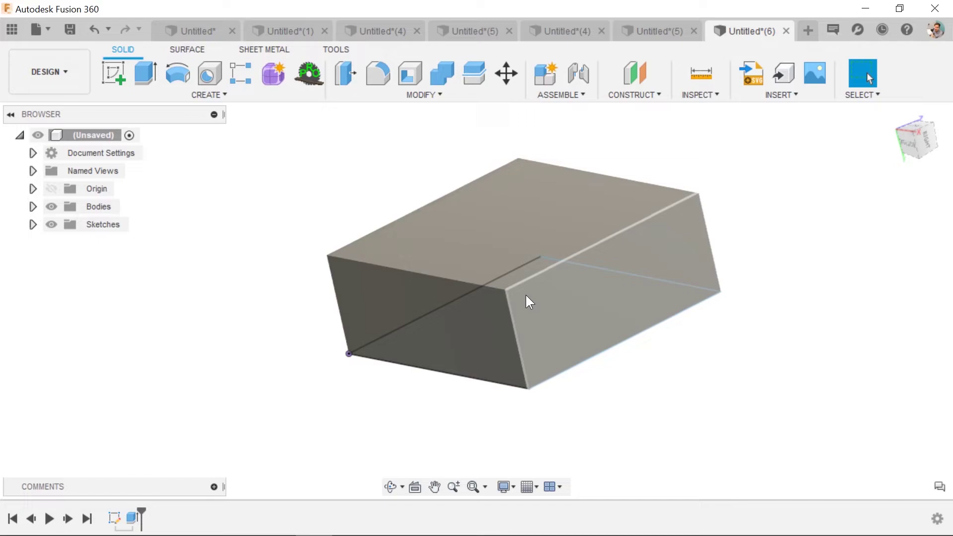
{"action": "left_click", "coordinate": [525, 296]}
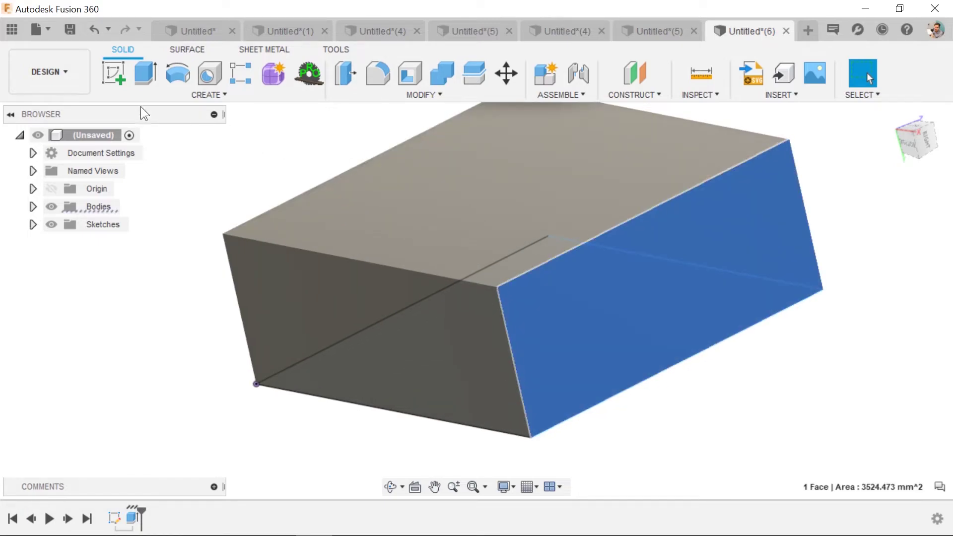
{"action": "left_click", "coordinate": [112, 68]}
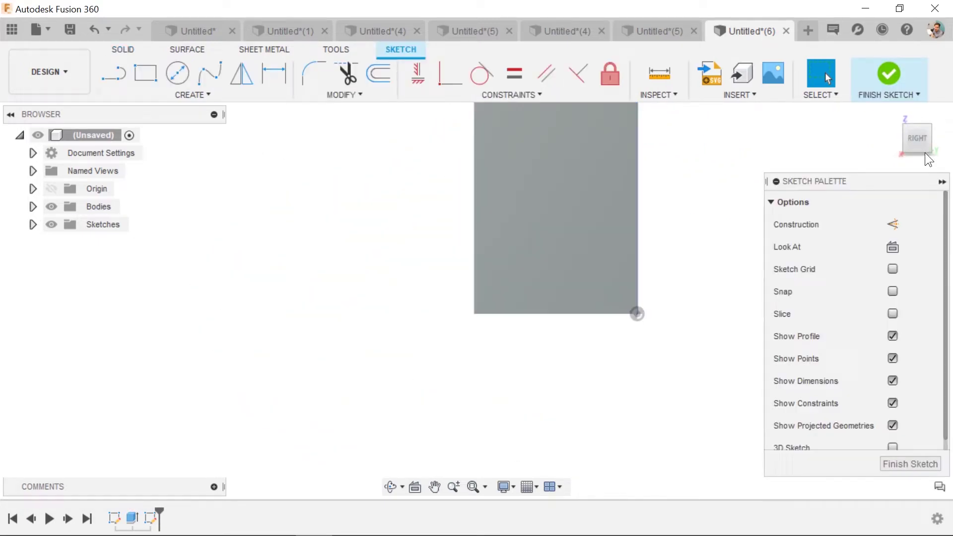
{"action": "left_click", "coordinate": [897, 72]}
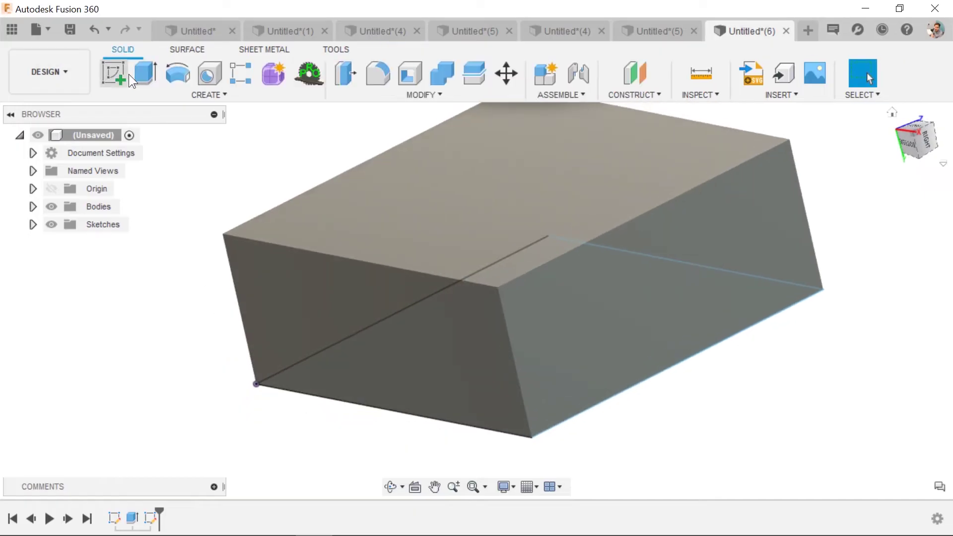
{"action": "left_click", "coordinate": [123, 76]}
{"action": "left_click", "coordinate": [470, 320]}
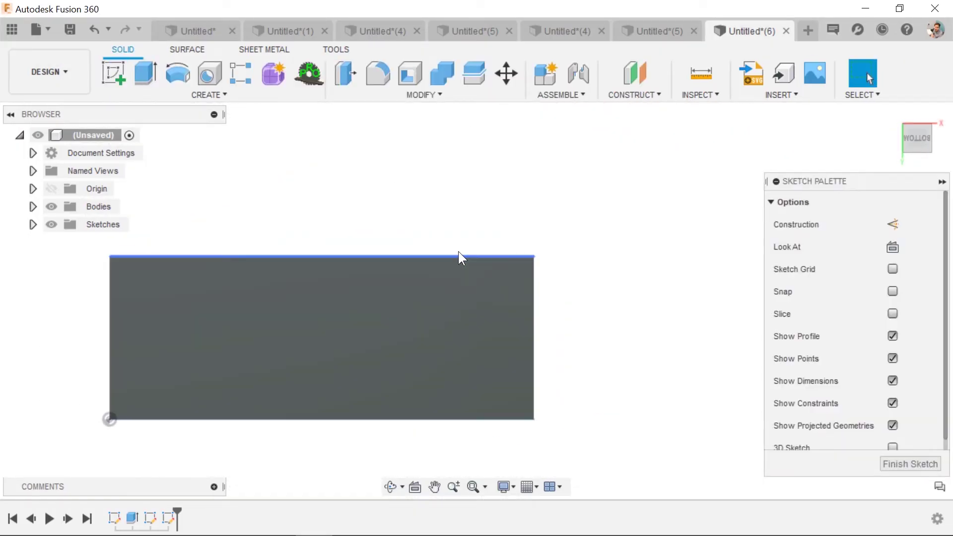
Draw the moulding profile's short lines, tangent arc and closing lines at the box's top corner.
{"action": "left_click", "coordinate": [112, 82]}
{"action": "scroll", "coordinate": [539, 258], "scroll_direction": "down", "scroll_amount": 2}
{"action": "scroll", "coordinate": [539, 259], "scroll_direction": "up", "scroll_amount": 4}
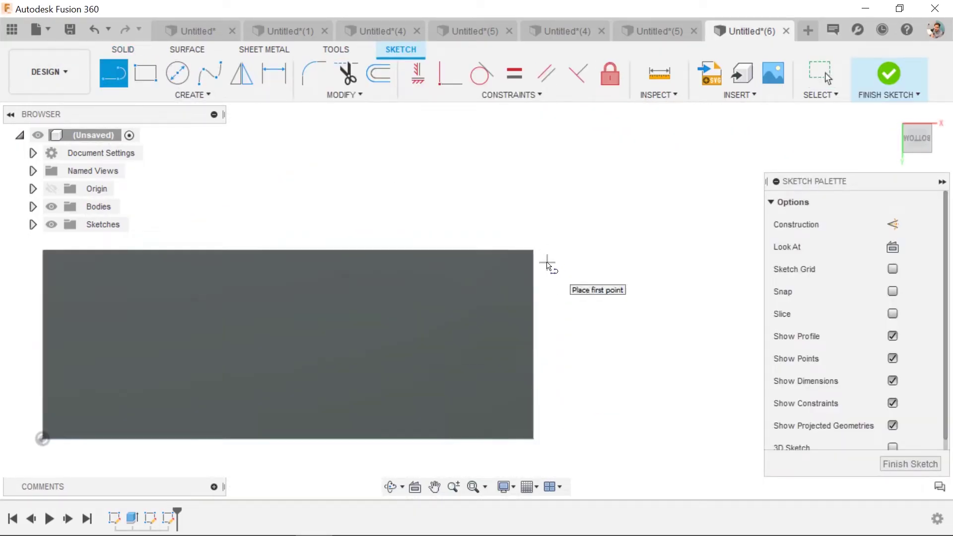
{"action": "scroll", "coordinate": [526, 248], "scroll_direction": "up", "scroll_amount": 1}
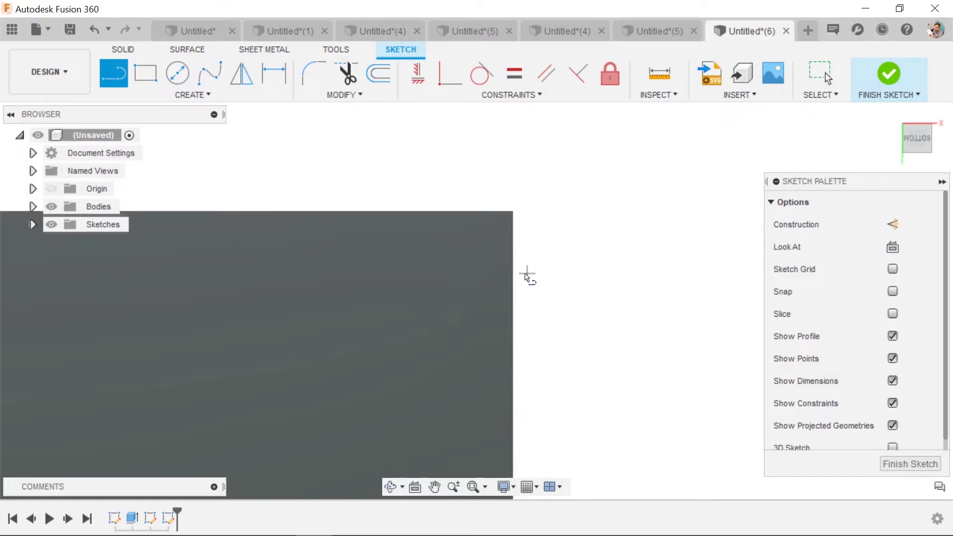
{"action": "left_click", "coordinate": [513, 263]}
{"action": "left_click", "coordinate": [529, 262]}
{"action": "left_click", "coordinate": [529, 239]}
{"action": "left_click_drag", "start_coordinate": [529, 240], "coordinate": [521, 224]}
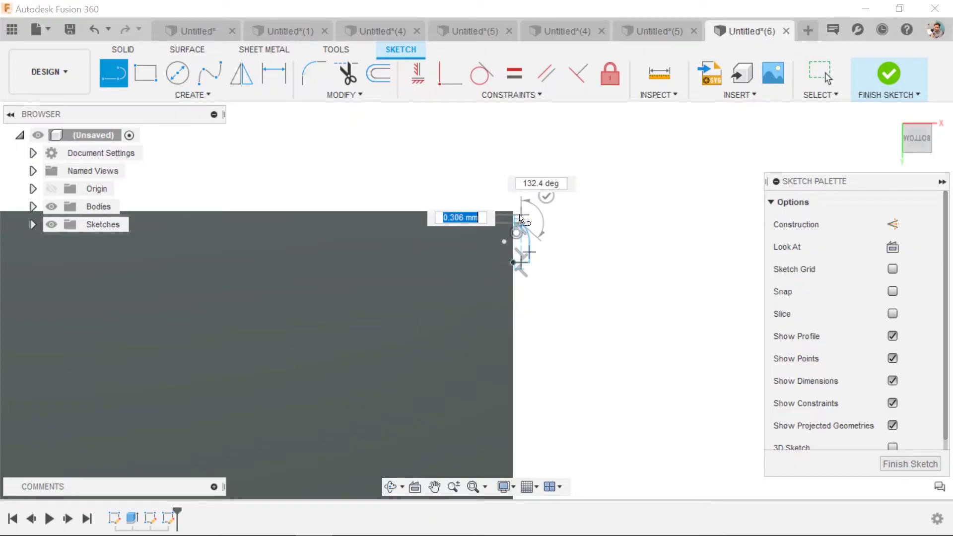
{"action": "scroll", "coordinate": [519, 218], "scroll_direction": "up", "scroll_amount": 5}
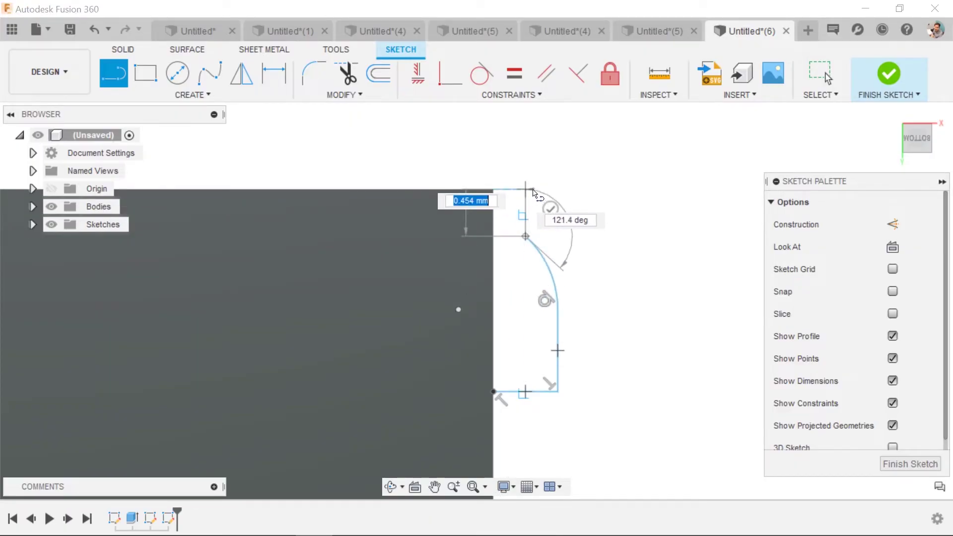
{"action": "left_click", "coordinate": [525, 190]}
{"action": "left_click", "coordinate": [493, 189]}
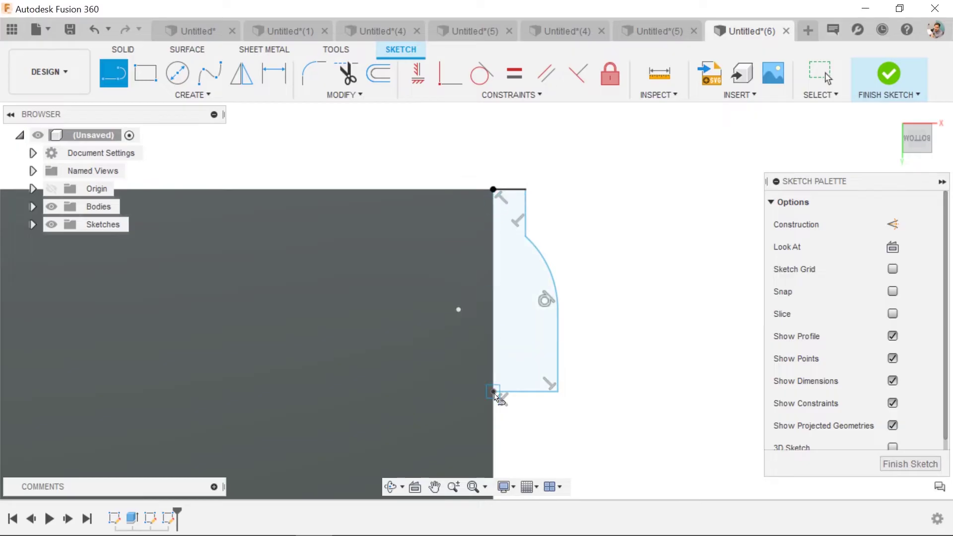
Add a line from the profile's bottom point to its top point, then return to the home view.
{"action": "left_click", "coordinate": [494, 392]}
{"action": "left_click", "coordinate": [493, 190]}
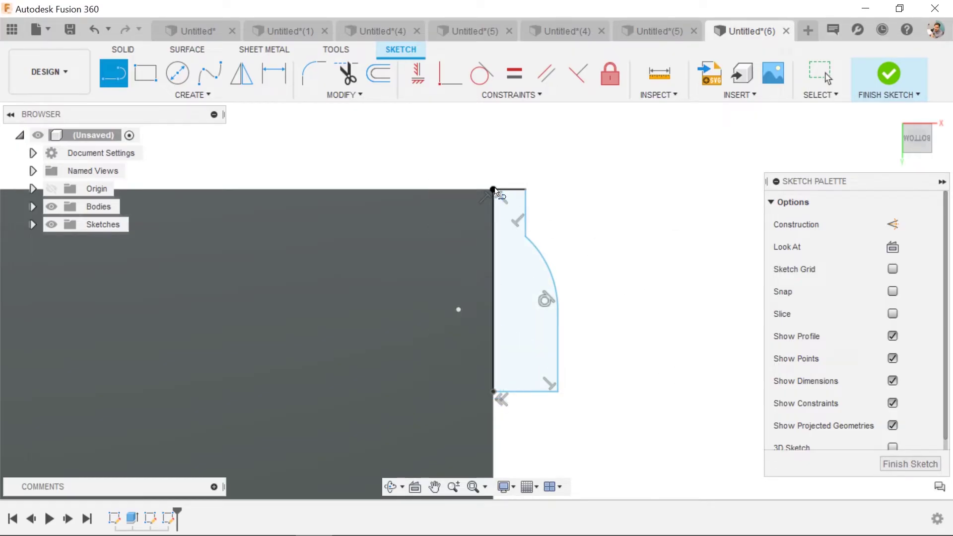
{"action": "key", "text": "Escape"}
{"action": "scroll", "coordinate": [656, 298], "scroll_direction": "up", "scroll_amount": 2}
{"action": "scroll", "coordinate": [684, 368], "scroll_direction": "down", "scroll_amount": 3}
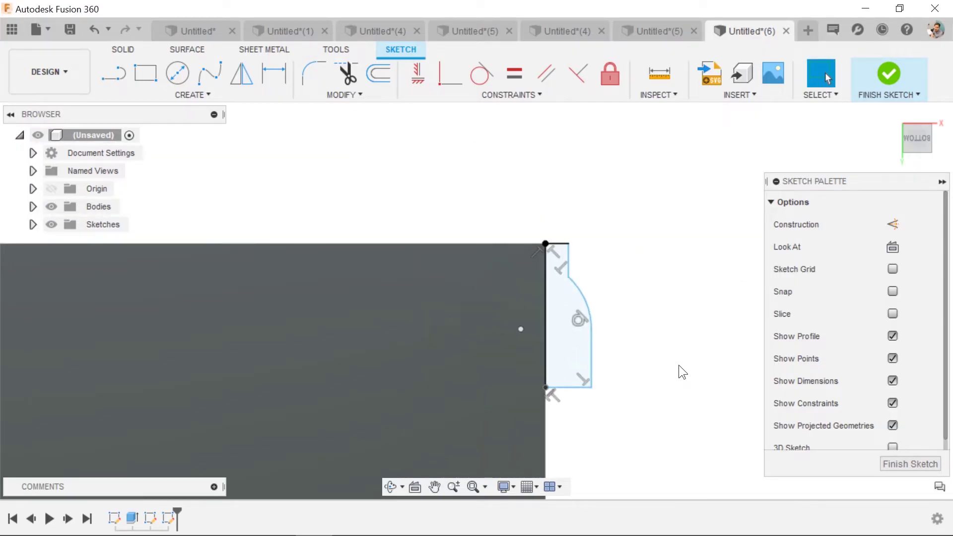
{"action": "mouse_move", "coordinate": [678, 364]}
{"action": "middle_mouse_down", "text": "shift"}
{"action": "mouse_move", "coordinate": [623, 382]}
{"action": "mouse_move", "coordinate": [640, 368]}
{"action": "mouse_move", "coordinate": [555, 268]}
{"action": "mouse_move", "coordinate": [487, 325]}
{"action": "mouse_move", "coordinate": [658, 431]}
{"action": "middle_mouse_up", "text": "shift"}
{"action": "left_click", "coordinate": [895, 112]}
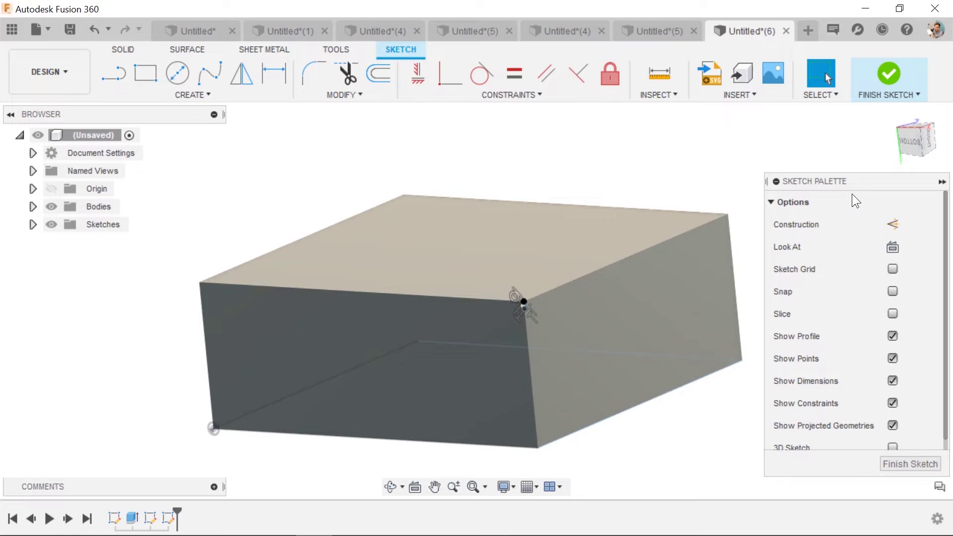
Finish the sketch and start a Sweep with the moulding profile selected.
{"action": "left_click", "coordinate": [894, 63]}
{"action": "type", "text": "s"}
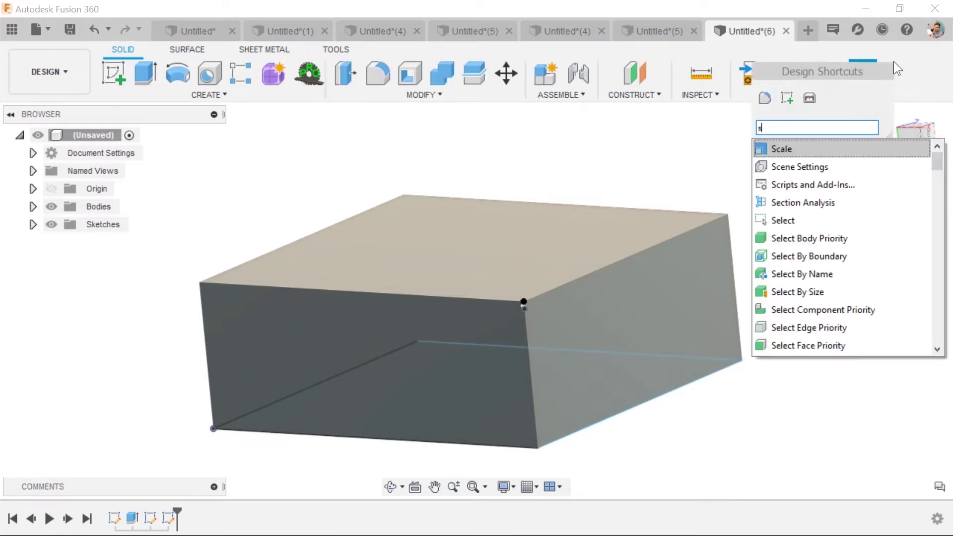
{"action": "type", "text": "swe"}
{"action": "key", "text": "Return"}
{"action": "scroll", "coordinate": [532, 298], "scroll_direction": "down", "scroll_amount": 3}
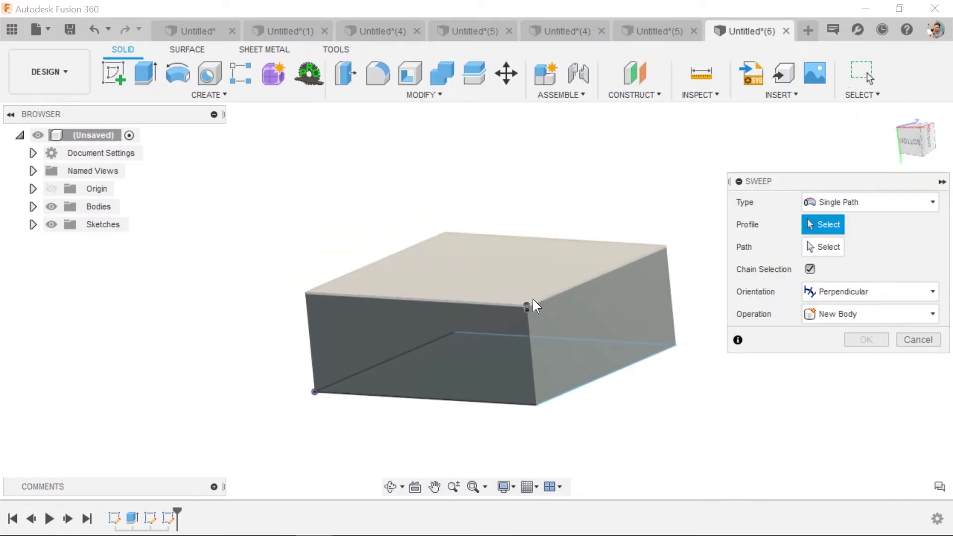
{"action": "scroll", "coordinate": [532, 299], "scroll_direction": "up", "scroll_amount": 8}
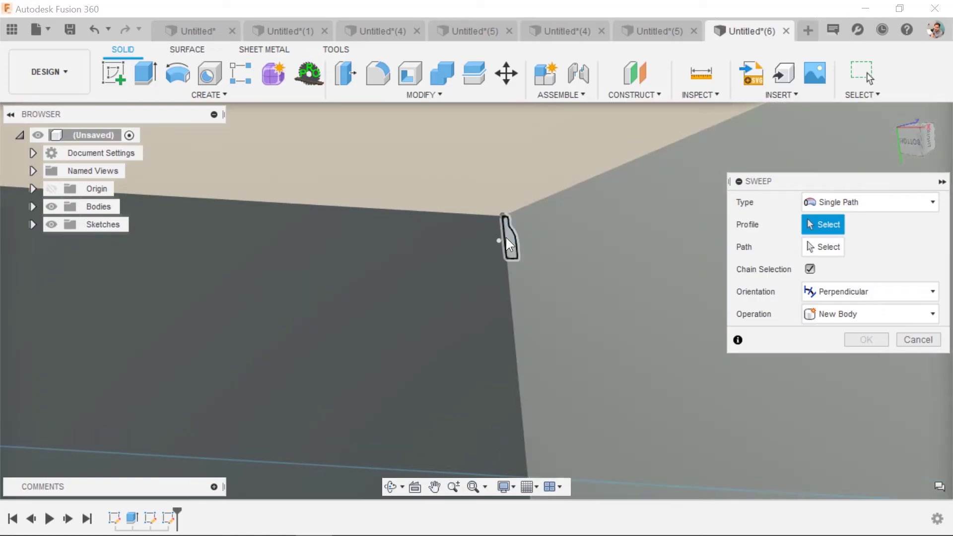
{"action": "left_click", "coordinate": [506, 244]}
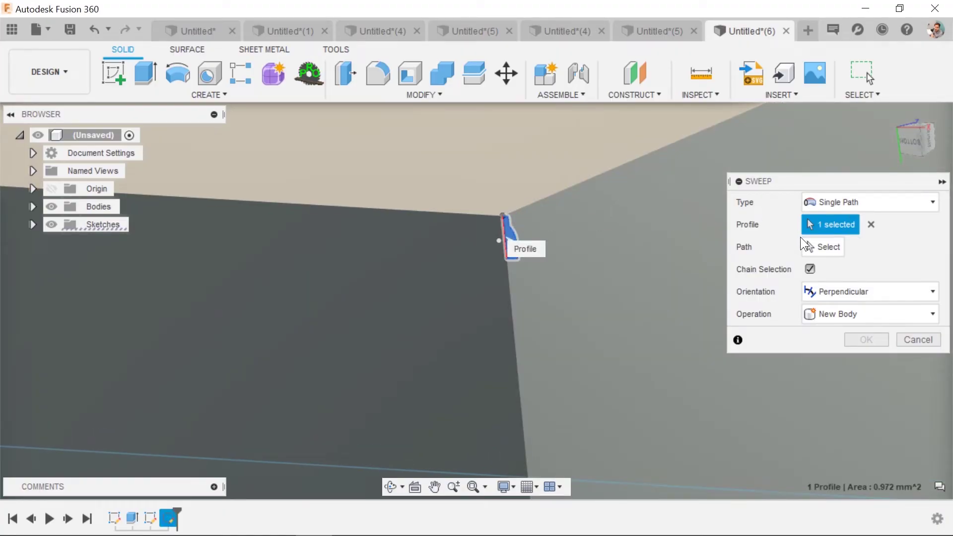
Use the two top box edges meeting at the corner as the path and confirm the sweep.
{"action": "left_click", "coordinate": [553, 196]}
{"action": "scroll", "coordinate": [693, 276], "scroll_direction": "down", "scroll_amount": 2}
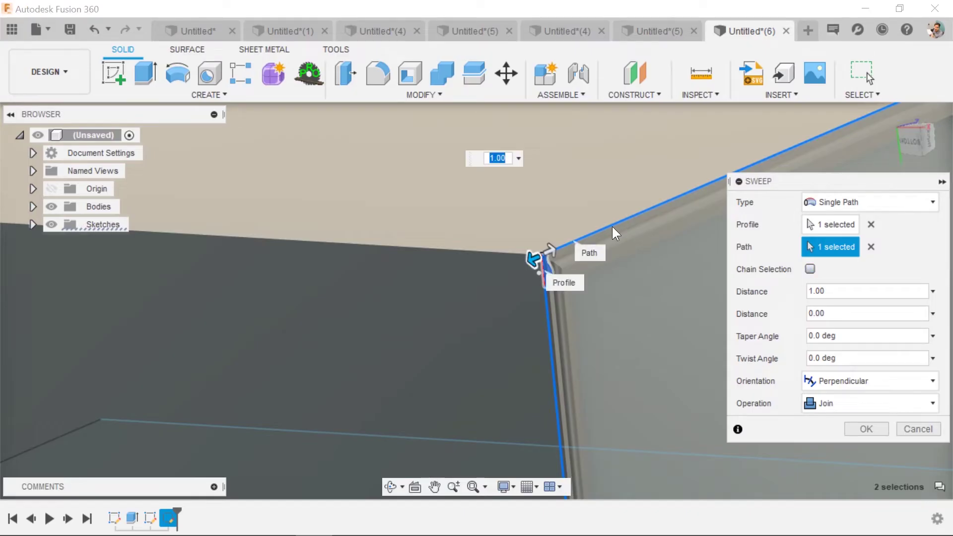
{"action": "left_click", "coordinate": [870, 247]}
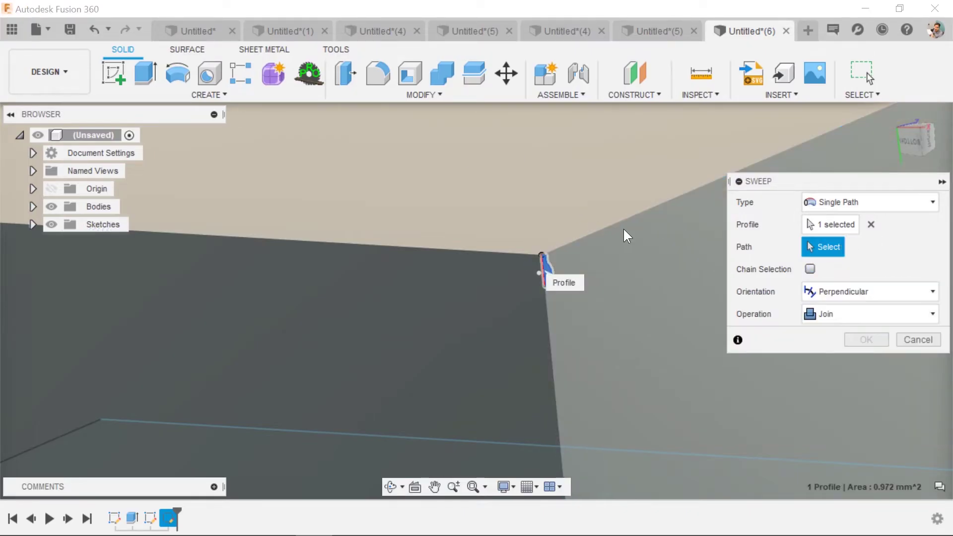
{"action": "left_click", "coordinate": [615, 228]}
{"action": "scroll", "coordinate": [619, 238], "scroll_direction": "up", "scroll_amount": 2}
{"action": "scroll", "coordinate": [677, 302], "scroll_direction": "down", "scroll_amount": 3}
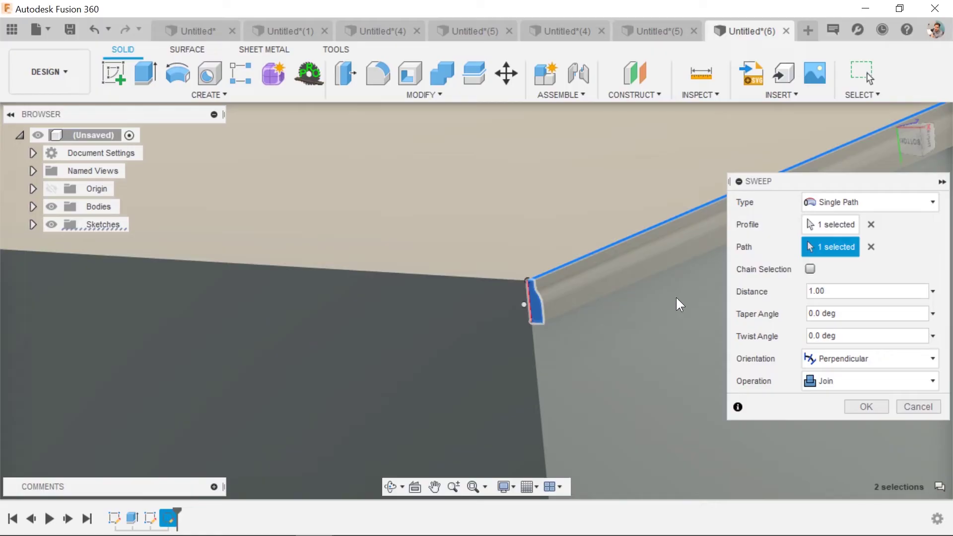
{"action": "scroll", "coordinate": [697, 286], "scroll_direction": "down", "scroll_amount": 4}
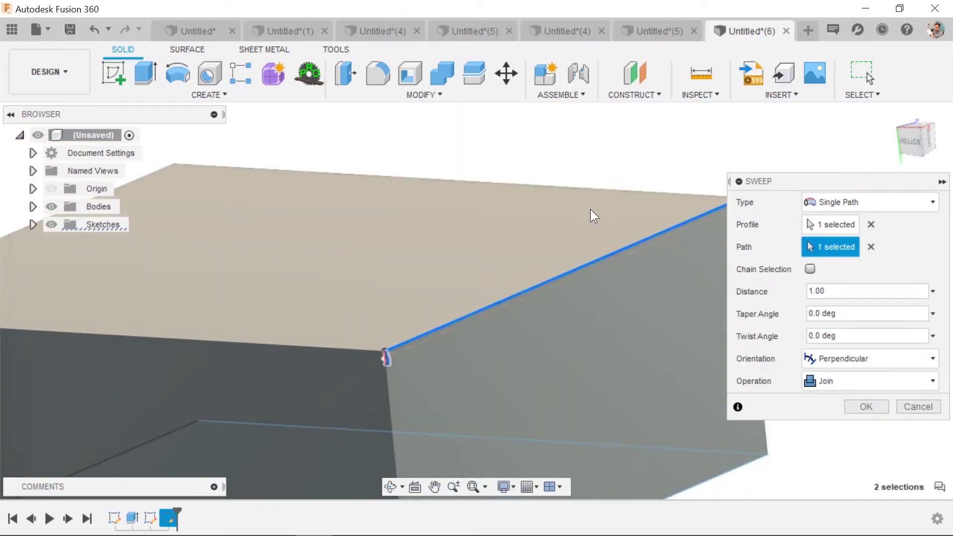
{"action": "middle_click_drag", "start_coordinate": [549, 228], "coordinate": [681, 189]}
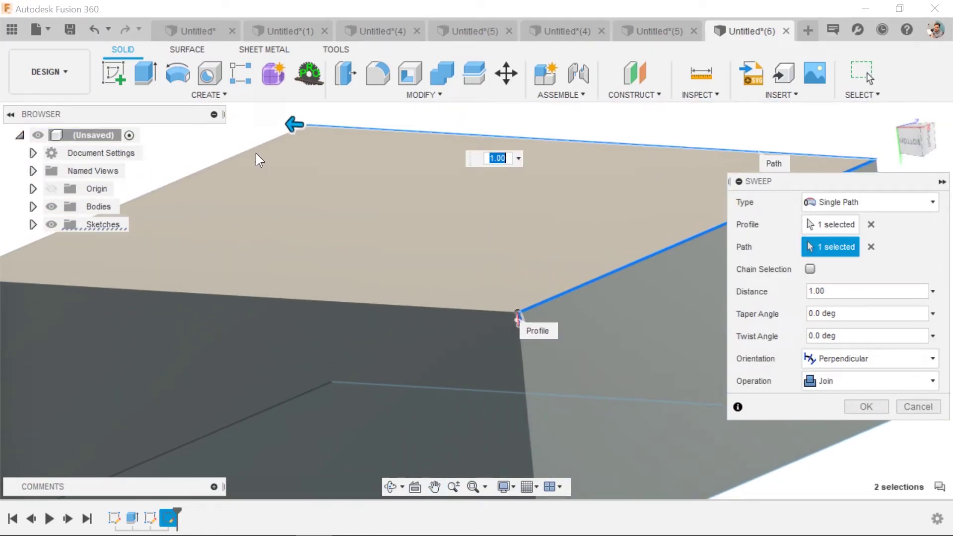
{"action": "left_click", "coordinate": [250, 296]}
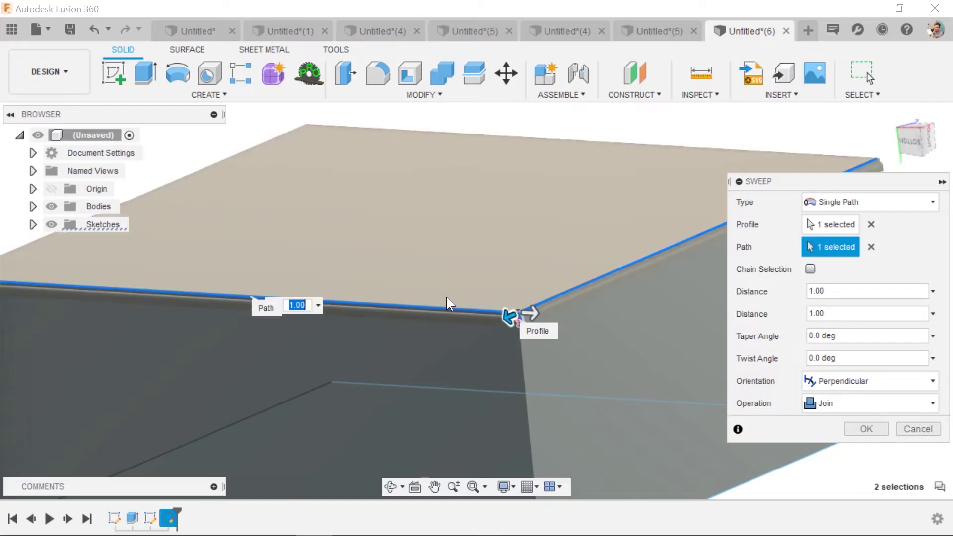
{"action": "middle_click_drag", "start_coordinate": [535, 323], "coordinate": [494, 292]}
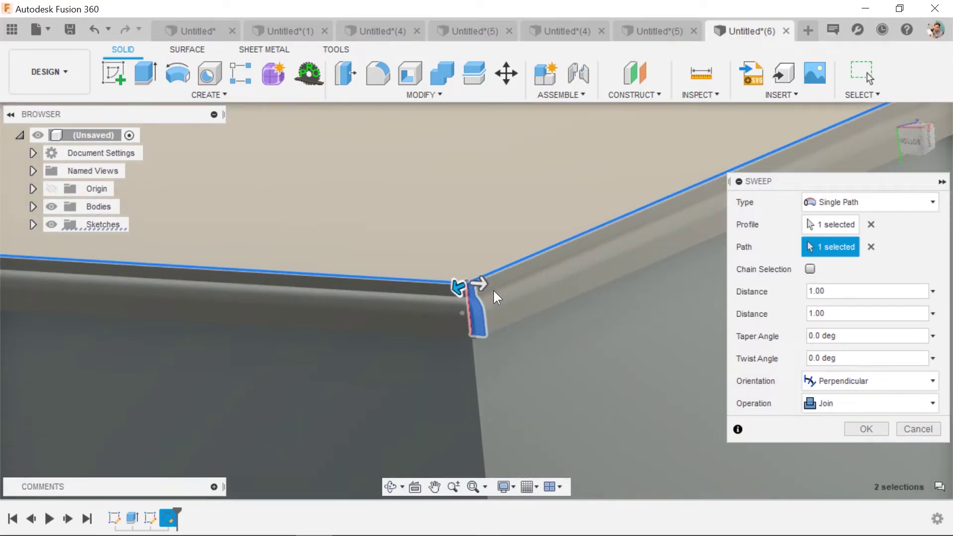
{"action": "scroll", "coordinate": [497, 293], "scroll_direction": "up", "scroll_amount": 2}
{"action": "scroll", "coordinate": [516, 300], "scroll_direction": "up", "scroll_amount": 1}
{"action": "scroll", "coordinate": [496, 310], "scroll_direction": "down", "scroll_amount": 3}
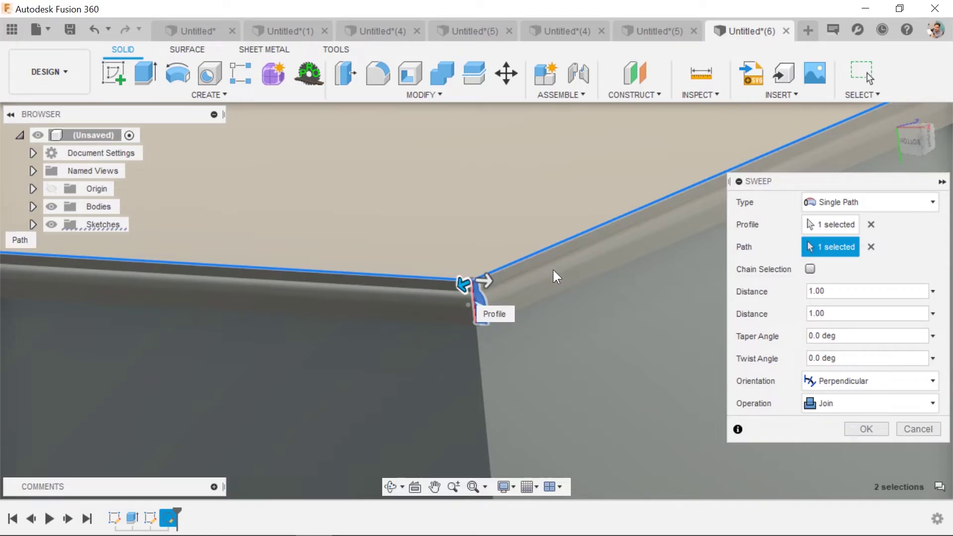
{"action": "left_click", "coordinate": [866, 430]}
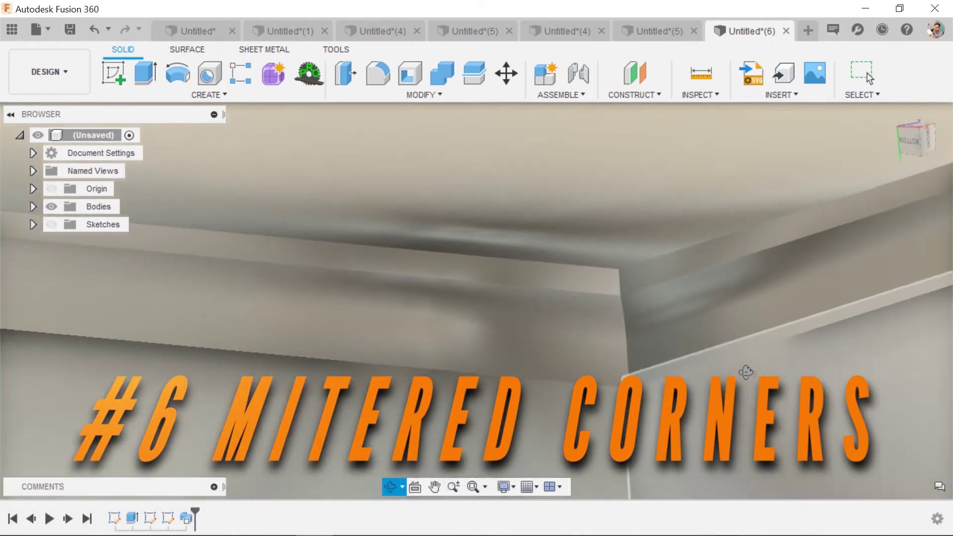
Orbit, pan and zoom around the box to inspect the mitered trim corner.
{"action": "middle_click_drag", "start_coordinate": [745, 382], "coordinate": [738, 390], "text": "shift"}
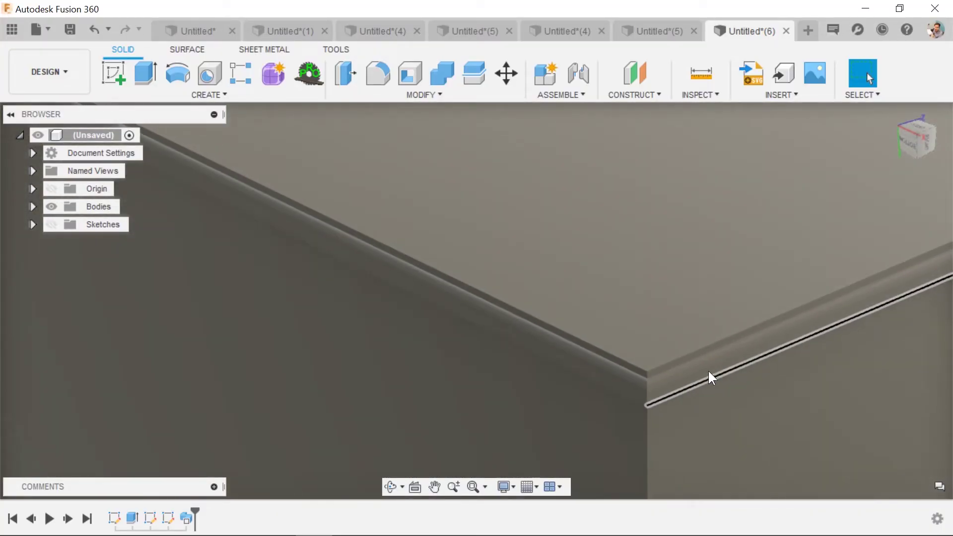
{"action": "scroll", "coordinate": [710, 372], "scroll_direction": "down", "scroll_amount": 10}
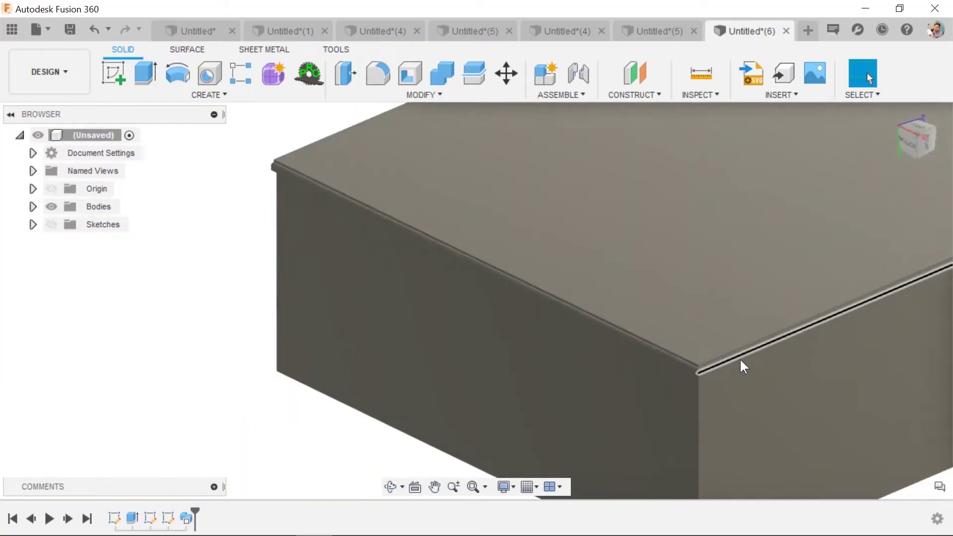
{"action": "middle_click_drag", "start_coordinate": [787, 323], "coordinate": [548, 317]}
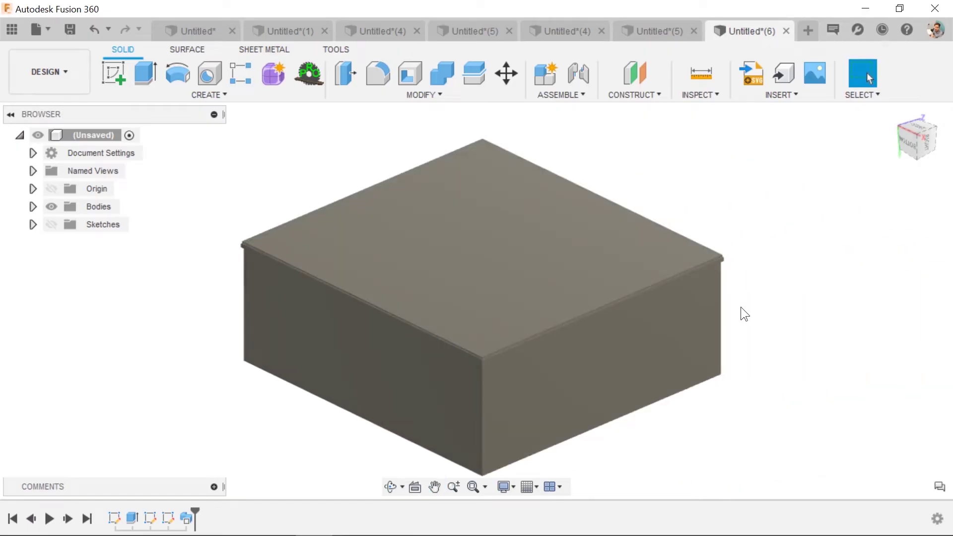
{"action": "middle_click_drag", "start_coordinate": [741, 313], "coordinate": [711, 322], "text": "shift"}
{"action": "scroll", "coordinate": [671, 353], "scroll_direction": "up", "scroll_amount": 5}
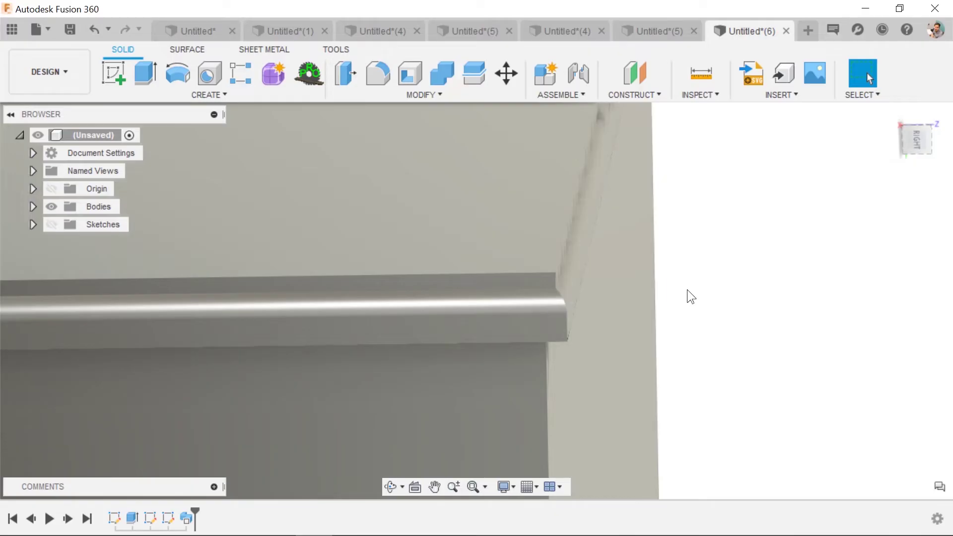
{"action": "scroll", "coordinate": [687, 290], "scroll_direction": "down", "scroll_amount": 2}
{"action": "scroll", "coordinate": [687, 290], "scroll_direction": "down", "scroll_amount": 5}
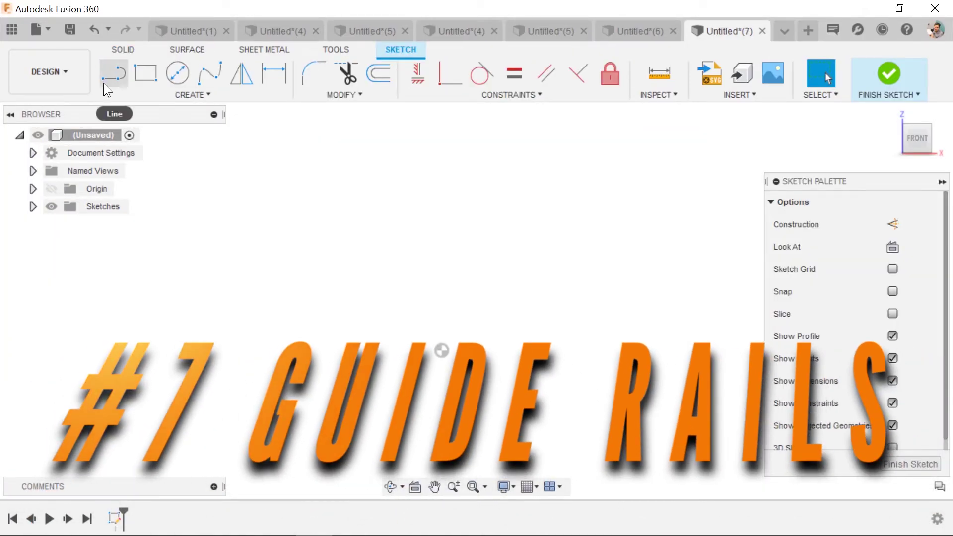
Draw a fit-point spline rising up from the origin, finish the sketch, and start a new one.
{"action": "left_click", "coordinate": [214, 73]}
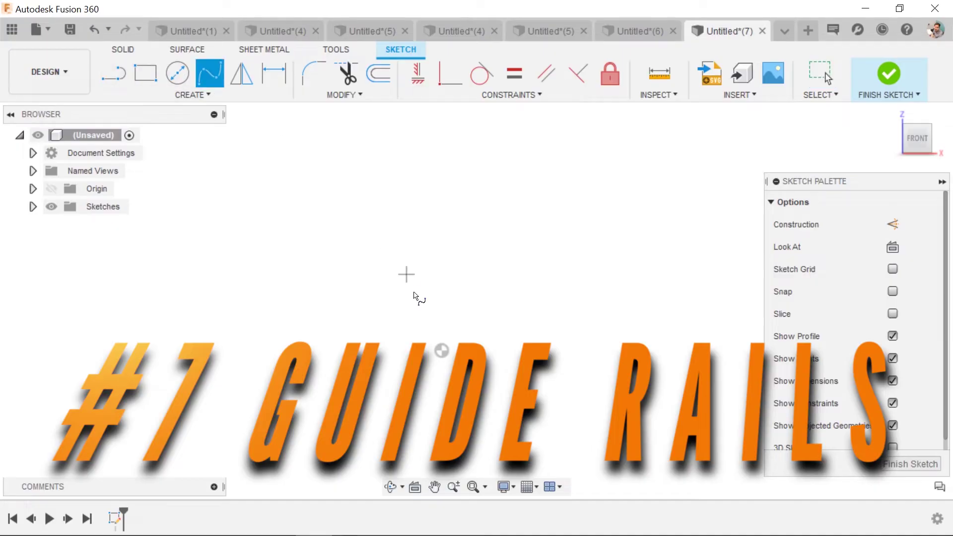
{"action": "left_click", "coordinate": [441, 351]}
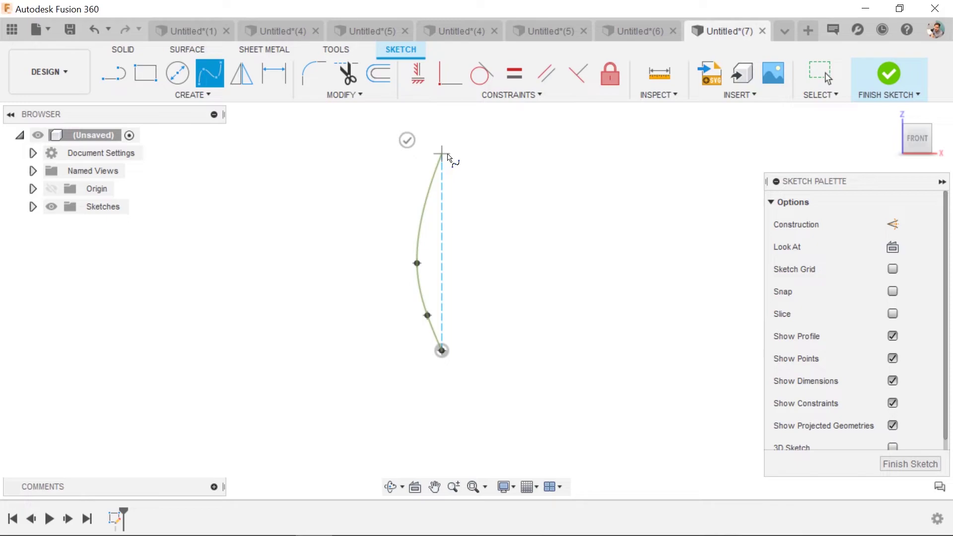
{"action": "left_click", "coordinate": [442, 153]}
{"action": "key", "text": "Return"}
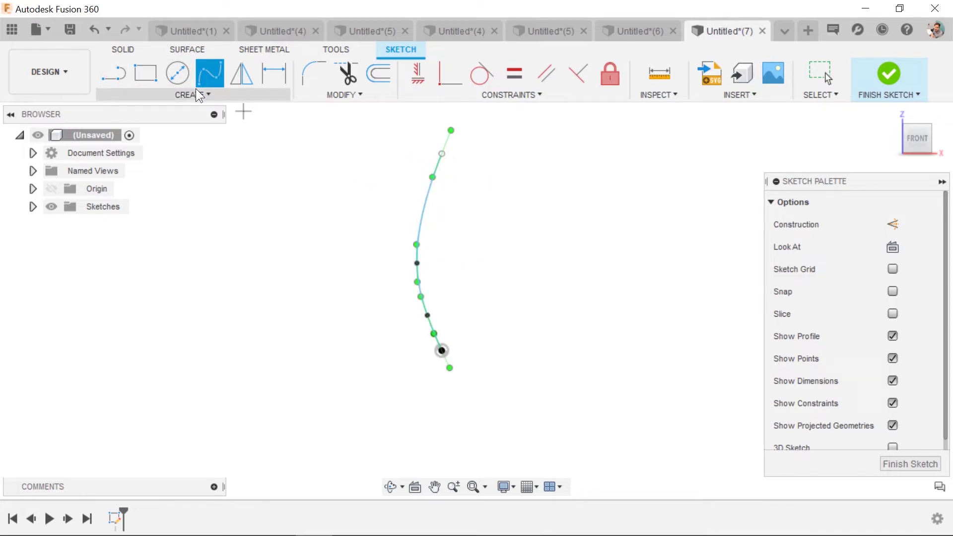
{"action": "left_click", "coordinate": [880, 79]}
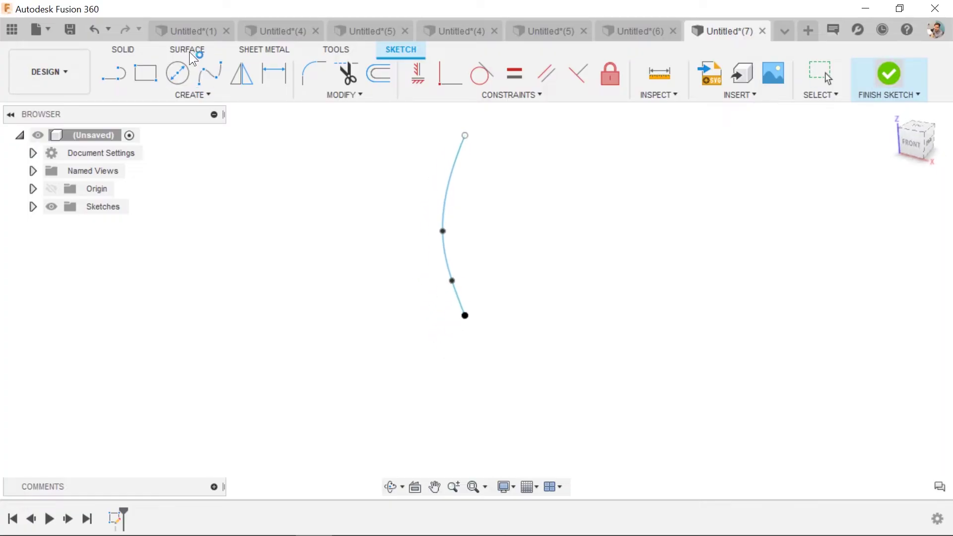
{"action": "left_click", "coordinate": [113, 78]}
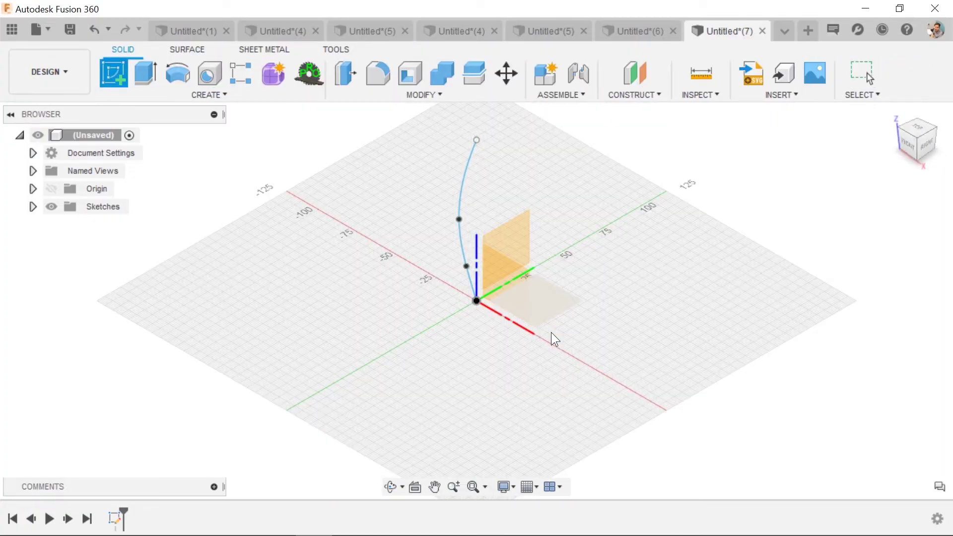
Place the new sketch on an origin plane and turn the view to face front.
{"action": "left_click", "coordinate": [551, 332]}
{"action": "mouse_move", "coordinate": [424, 276]}
{"action": "middle_mouse_down", "text": "shift"}
{"action": "mouse_move", "coordinate": [598, 181]}
{"action": "mouse_move", "coordinate": [576, 186]}
{"action": "mouse_move", "coordinate": [575, 278]}
{"action": "mouse_move", "coordinate": [559, 217]}
{"action": "mouse_move", "coordinate": [571, 236]}
{"action": "middle_mouse_up", "text": "shift"}
{"action": "scroll", "coordinate": [575, 184], "scroll_direction": "down", "scroll_amount": 4}
{"action": "key", "text": "Escape"}
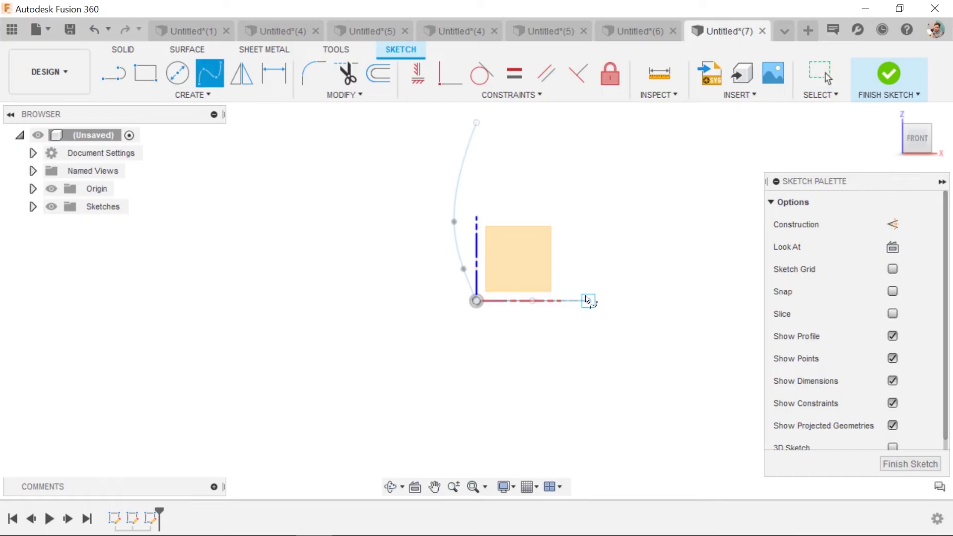
Draw a nine-point wavy spline to the right of the square.
{"action": "left_click", "coordinate": [588, 300]}
{"action": "left_click", "coordinate": [596, 278]}
{"action": "left_click", "coordinate": [588, 254]}
{"action": "left_click", "coordinate": [574, 239]}
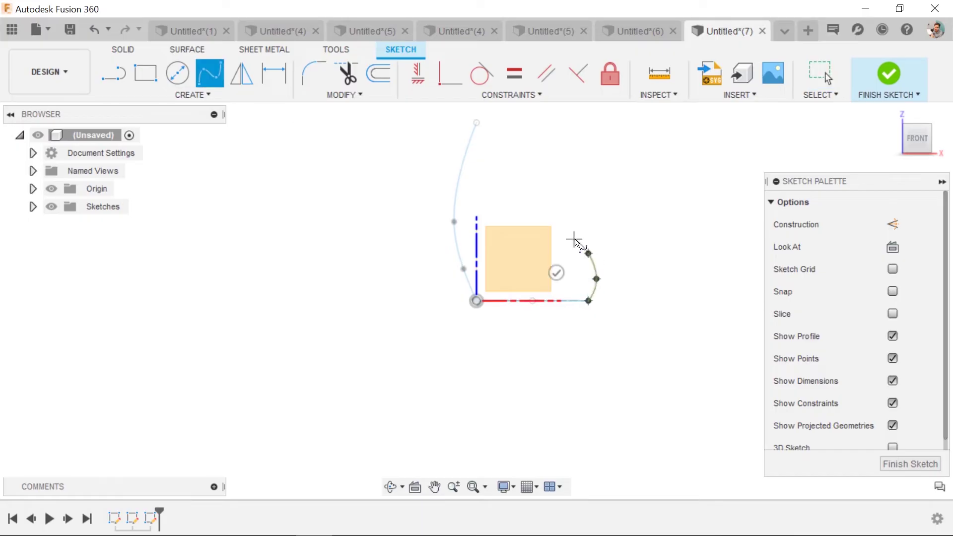
{"action": "left_click", "coordinate": [588, 220]}
{"action": "left_click", "coordinate": [597, 207]}
{"action": "left_click", "coordinate": [574, 171]}
{"action": "left_click", "coordinate": [598, 146]}
{"action": "double_click", "coordinate": [588, 122]}
{"action": "key", "text": "Escape"}
Drag one fit point to reshape the wavy curve and finish the sketch.
{"action": "left_click", "coordinate": [577, 243]}
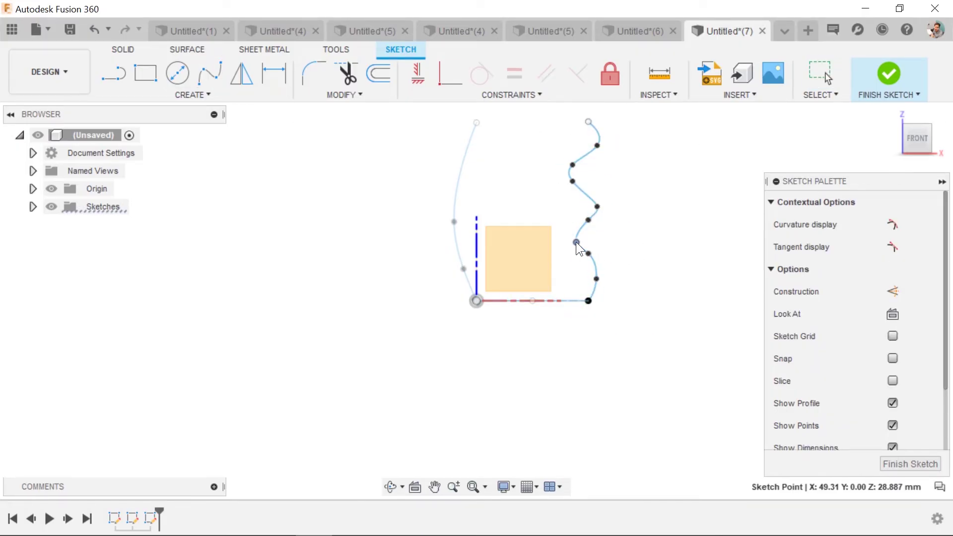
{"action": "left_click_drag", "start_coordinate": [574, 169], "coordinate": [585, 161]}
{"action": "left_click", "coordinate": [648, 219]}
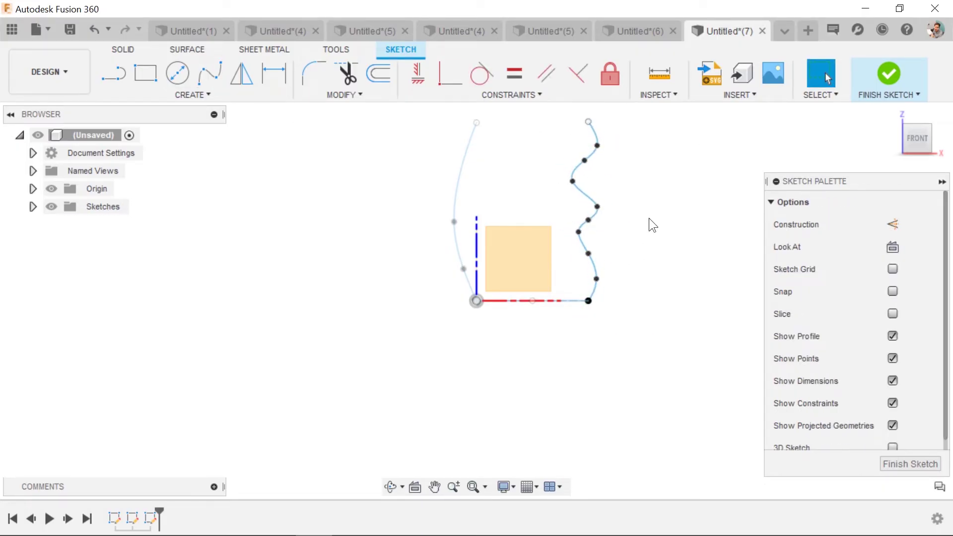
{"action": "left_click", "coordinate": [896, 74]}
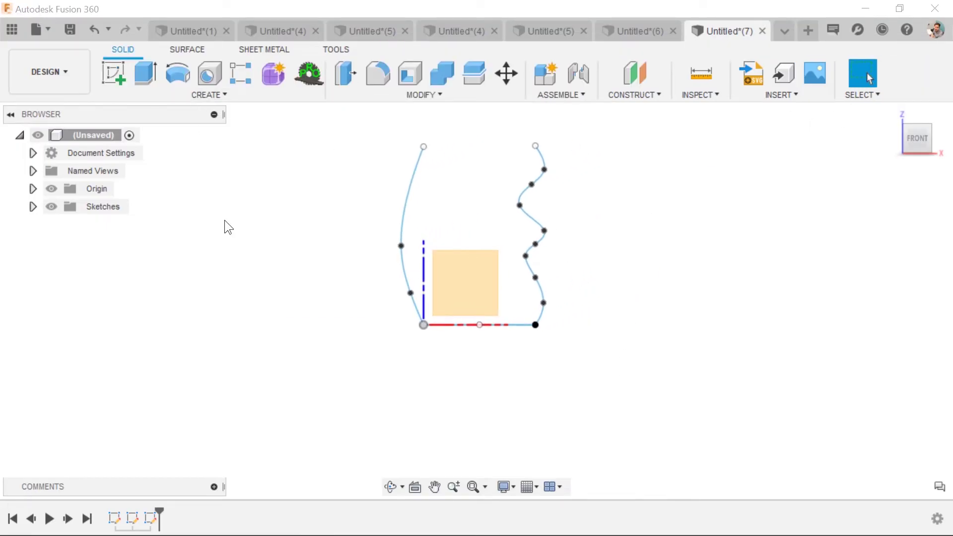
Start a Path + Guide Rail sweep: ellipse profile, left curve path, wavy right curve rail.
{"action": "type", "text": "ssw"}
{"action": "key", "text": "Return"}
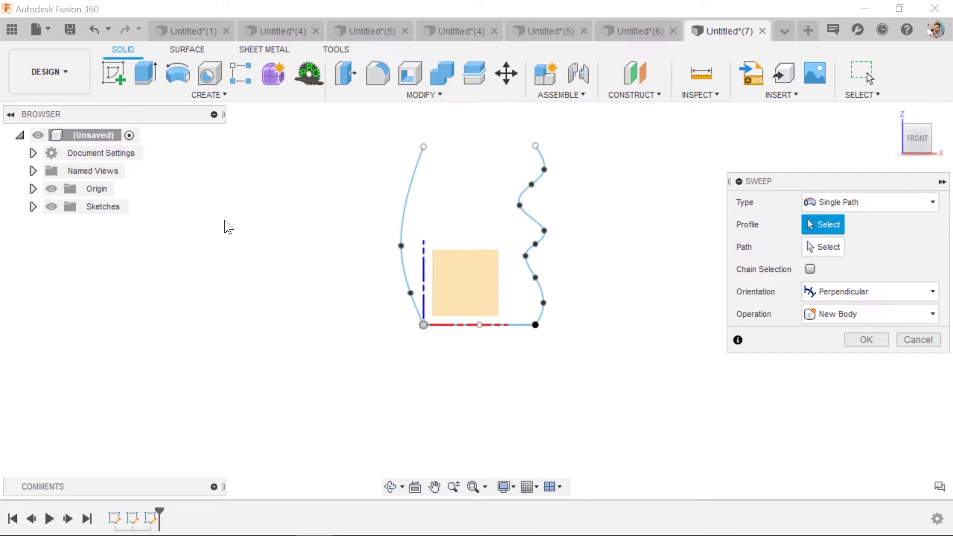
{"action": "middle_click_drag", "start_coordinate": [377, 292], "coordinate": [517, 254], "text": "shift"}
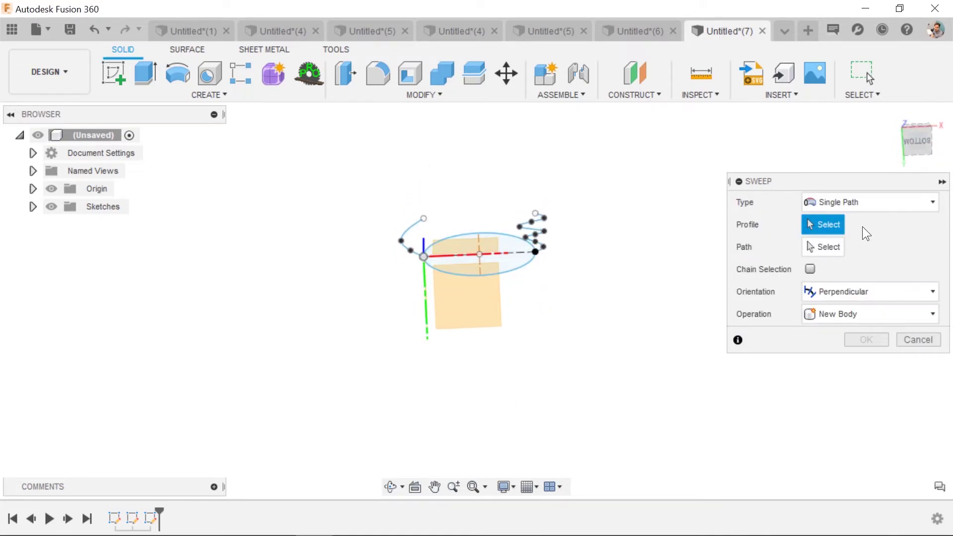
{"action": "left_click", "coordinate": [844, 202]}
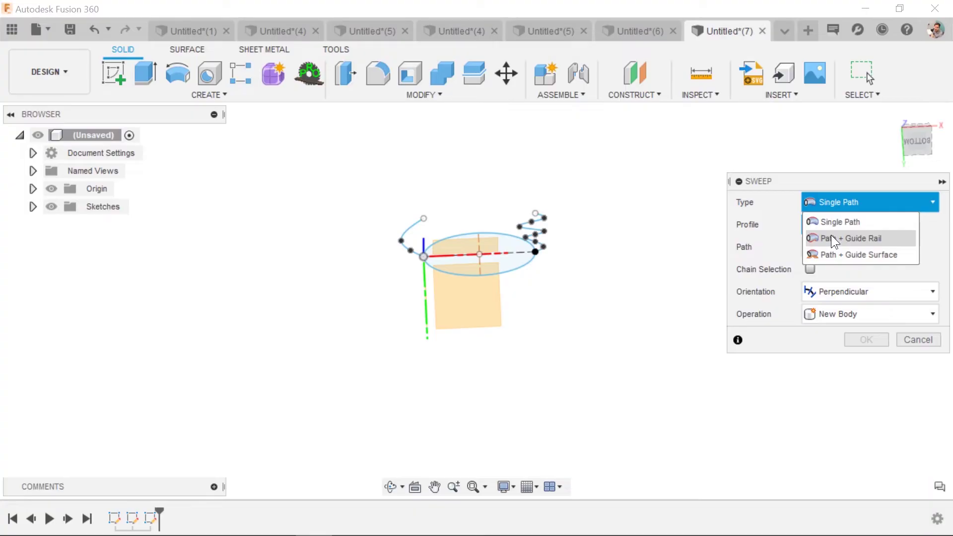
{"action": "left_click", "coordinate": [831, 235]}
{"action": "left_click", "coordinate": [501, 247]}
{"action": "middle_click_drag", "start_coordinate": [495, 292], "coordinate": [470, 356], "text": "shift"}
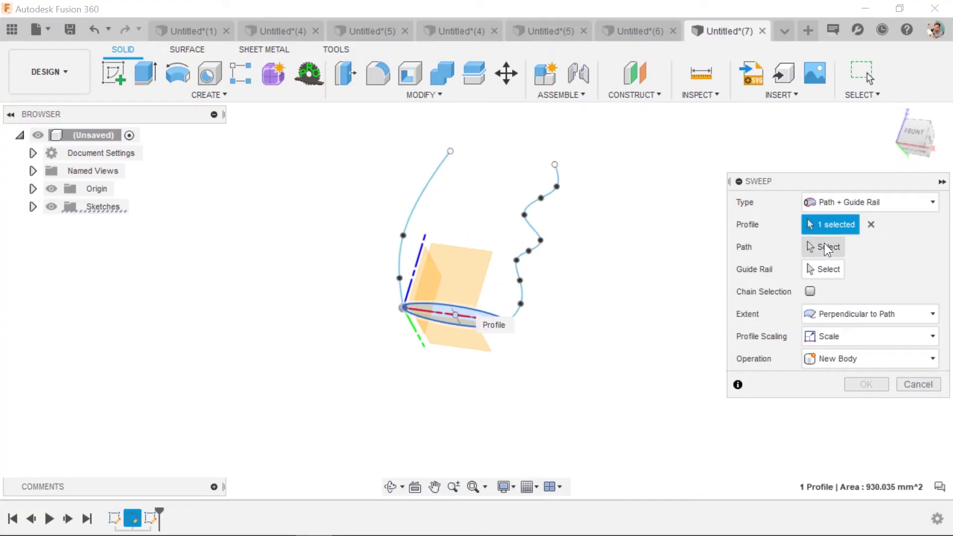
{"action": "left_click", "coordinate": [409, 218]}
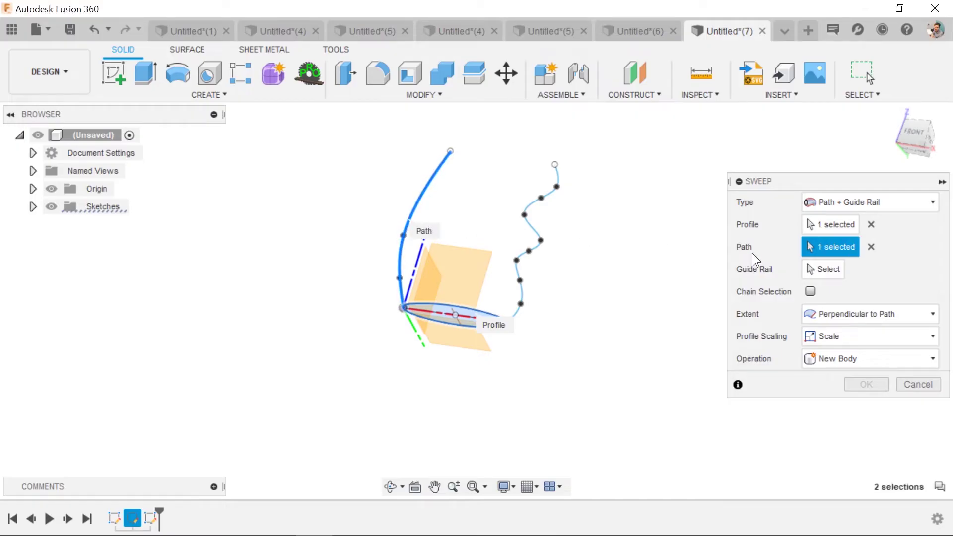
{"action": "left_click", "coordinate": [520, 265]}
{"action": "middle_click_drag", "start_coordinate": [519, 265], "coordinate": [574, 270], "text": "shift"}
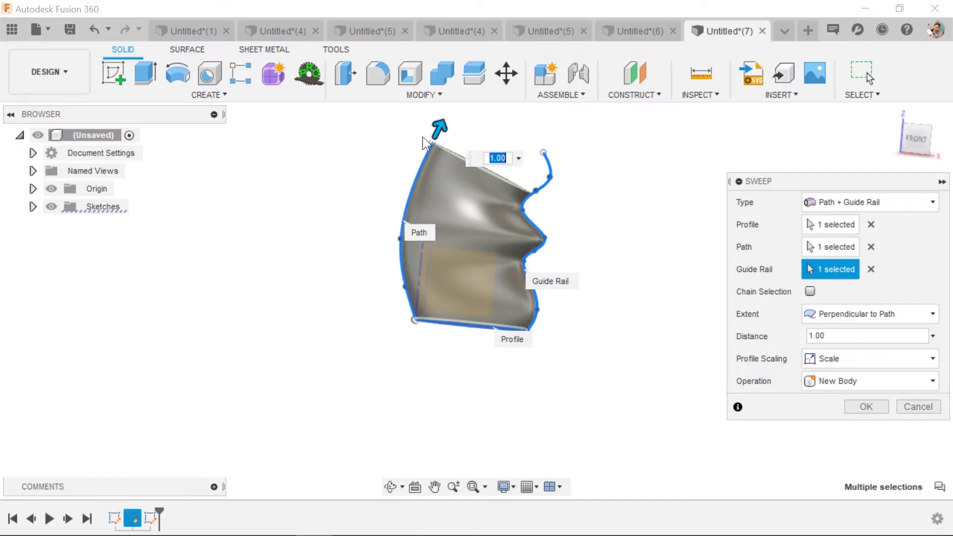
Try Full Extents, revert to Perpendicular to Path, and commit the sweep as a new body.
{"action": "left_click", "coordinate": [855, 315]}
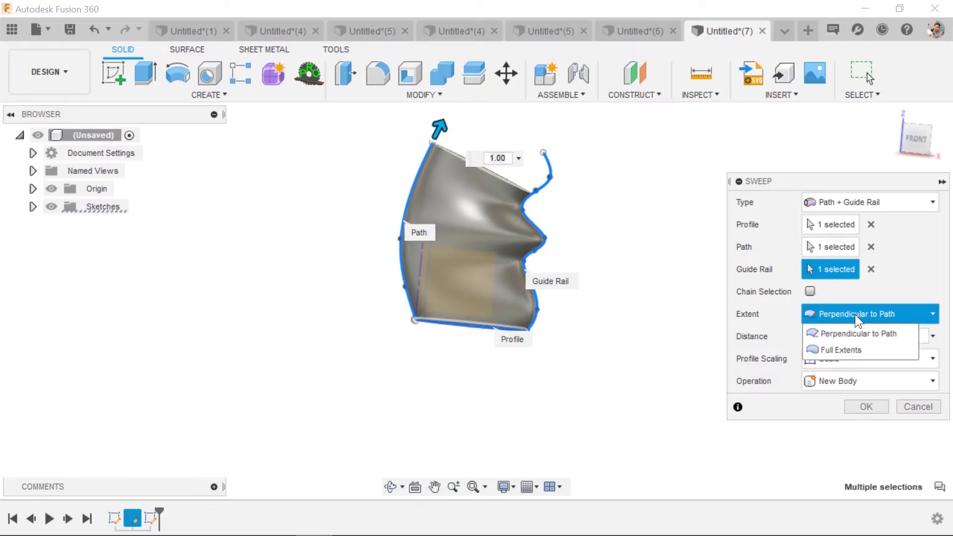
{"action": "left_click", "coordinate": [856, 344]}
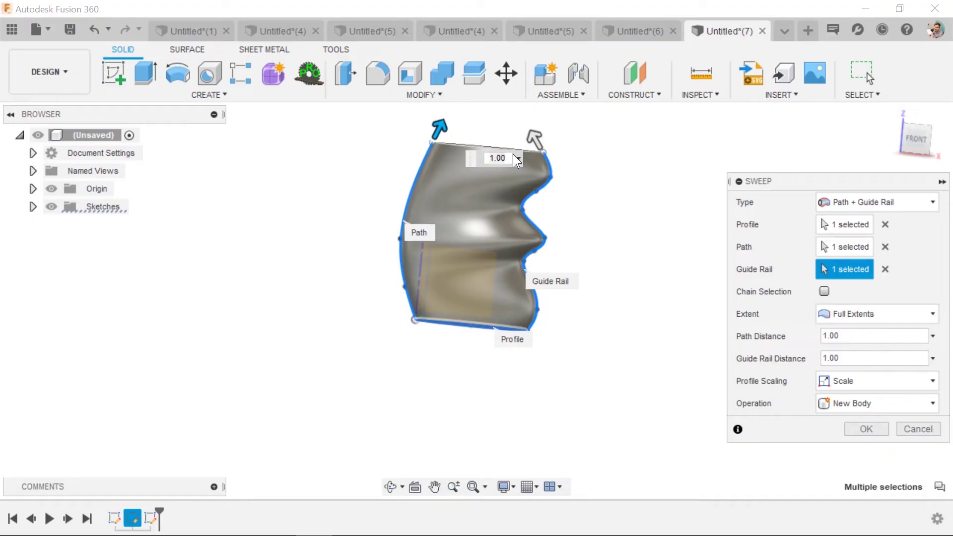
{"action": "middle_click_drag", "start_coordinate": [640, 281], "coordinate": [702, 291], "text": "shift"}
{"action": "left_click", "coordinate": [868, 309]}
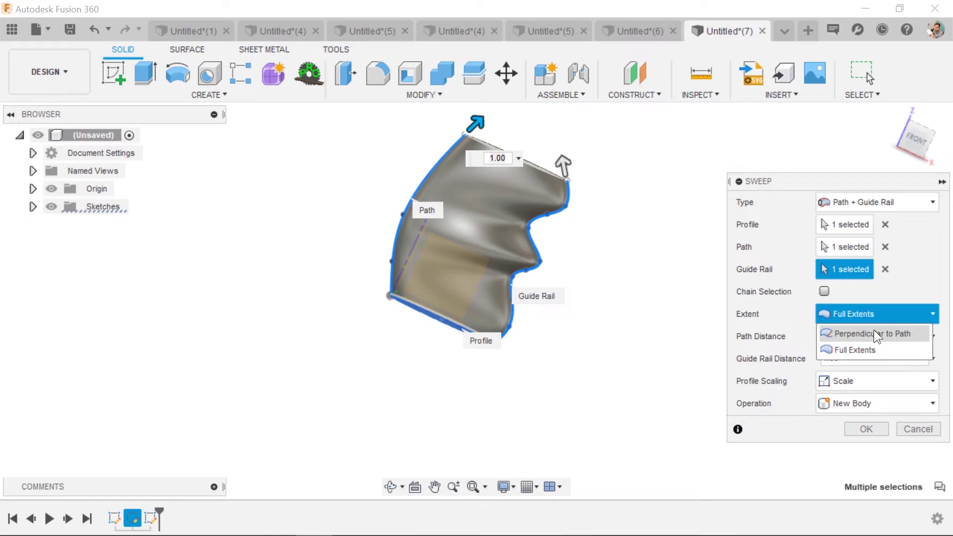
{"action": "left_click", "coordinate": [873, 333]}
{"action": "middle_click_drag", "start_coordinate": [598, 312], "coordinate": [607, 334], "text": "shift"}
{"action": "key", "text": "Return"}
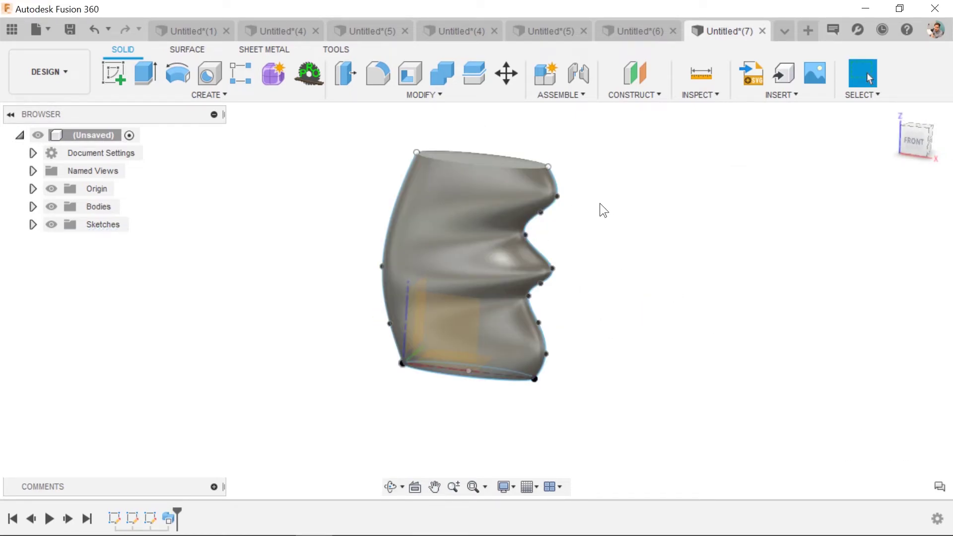
Orbit the new body, then switch to the Untitled(4) twisted-sweep design and open the sweep's options.
{"action": "middle_click_drag", "start_coordinate": [603, 204], "coordinate": [542, 264], "text": "shift"}
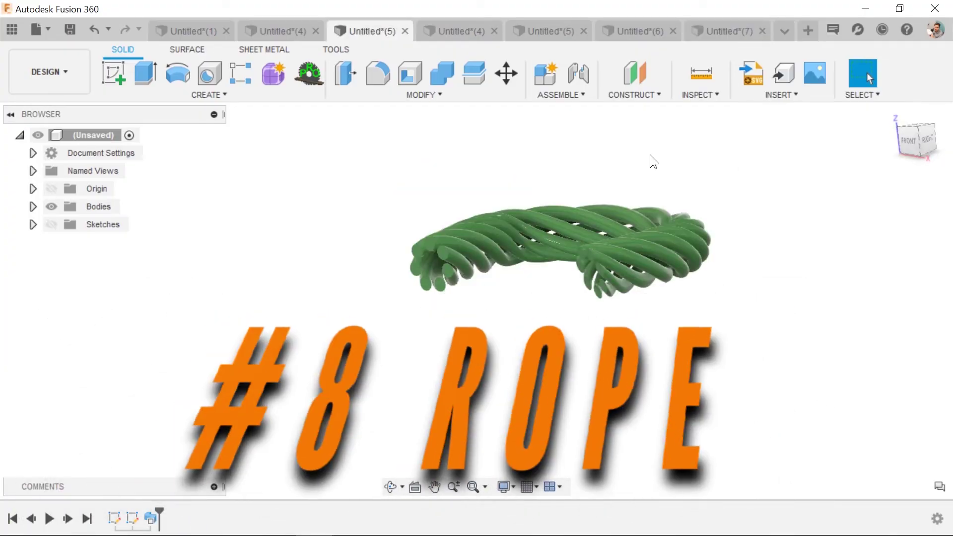
{"action": "middle_click_drag", "start_coordinate": [649, 160], "coordinate": [777, 175], "text": "shift"}
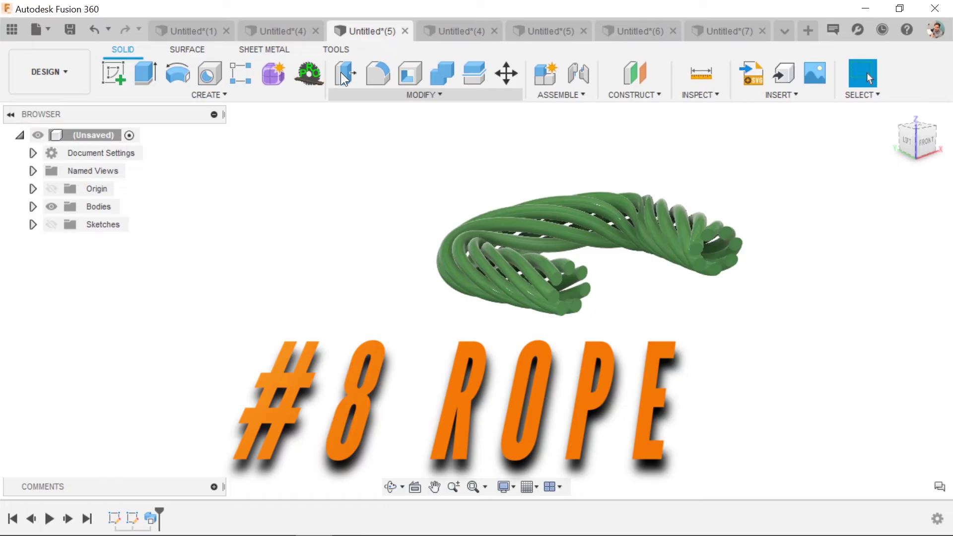
{"action": "left_click", "coordinate": [291, 25]}
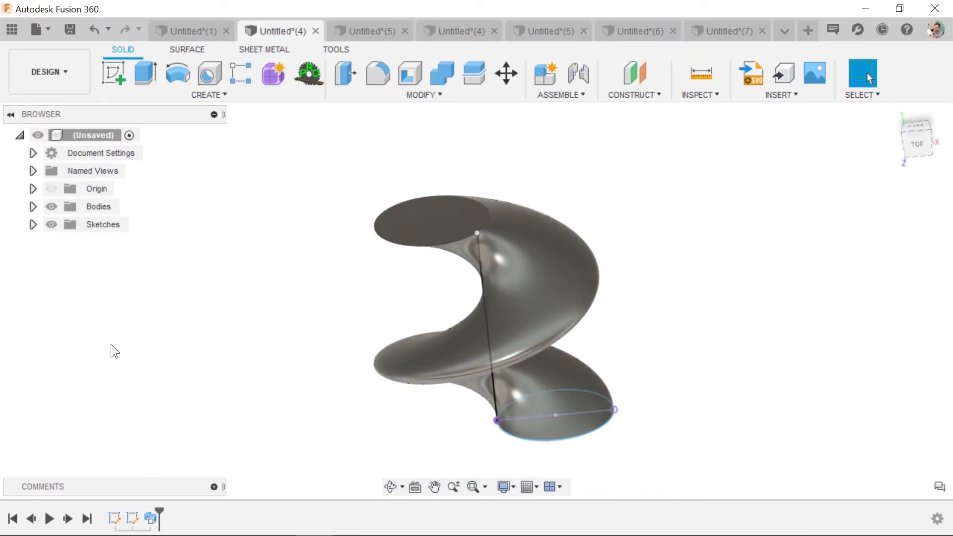
{"action": "right_click", "coordinate": [151, 517]}
Edit the sweep, switching profile orientation to parallel and back to perpendicular.
{"action": "left_click", "coordinate": [203, 359]}
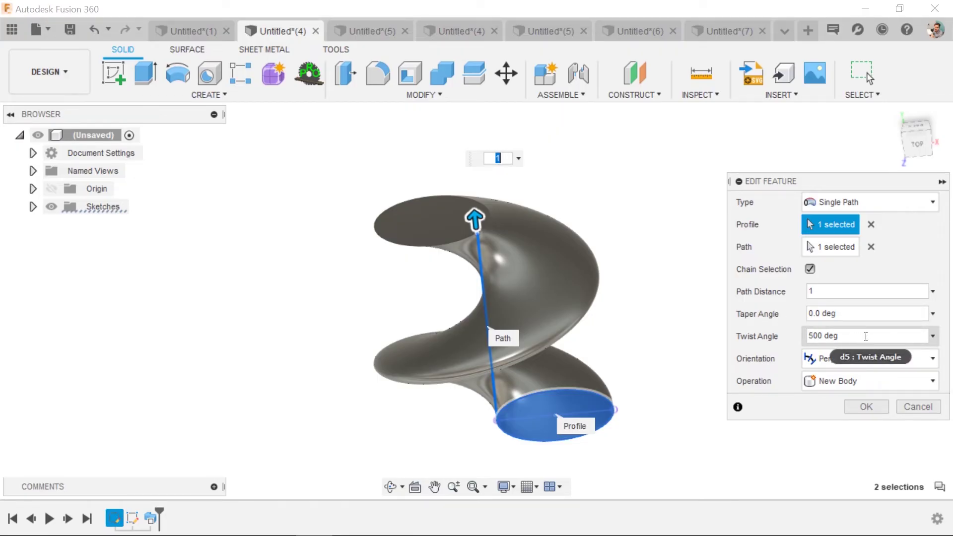
{"action": "left_click", "coordinate": [815, 362]}
{"action": "left_click", "coordinate": [834, 394]}
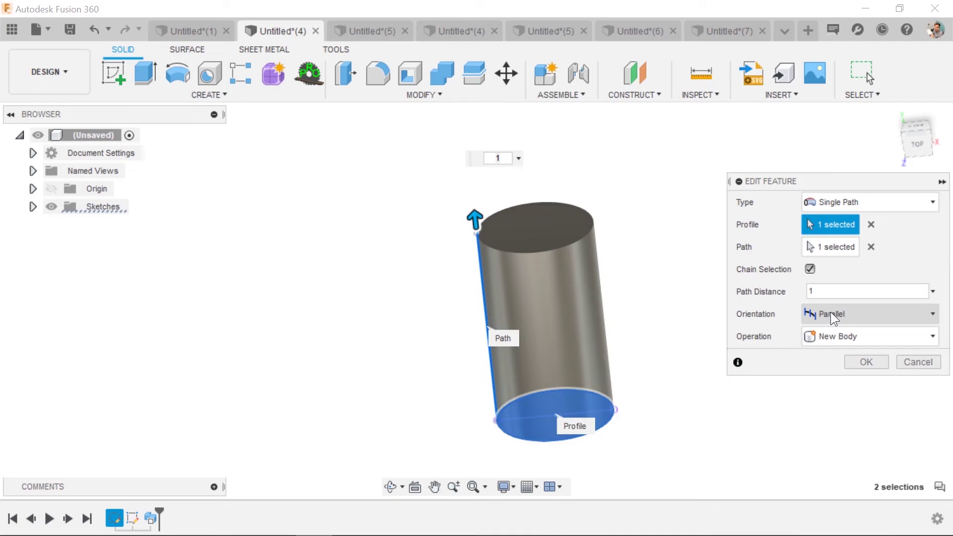
{"action": "left_click", "coordinate": [831, 312]}
{"action": "left_click", "coordinate": [845, 332]}
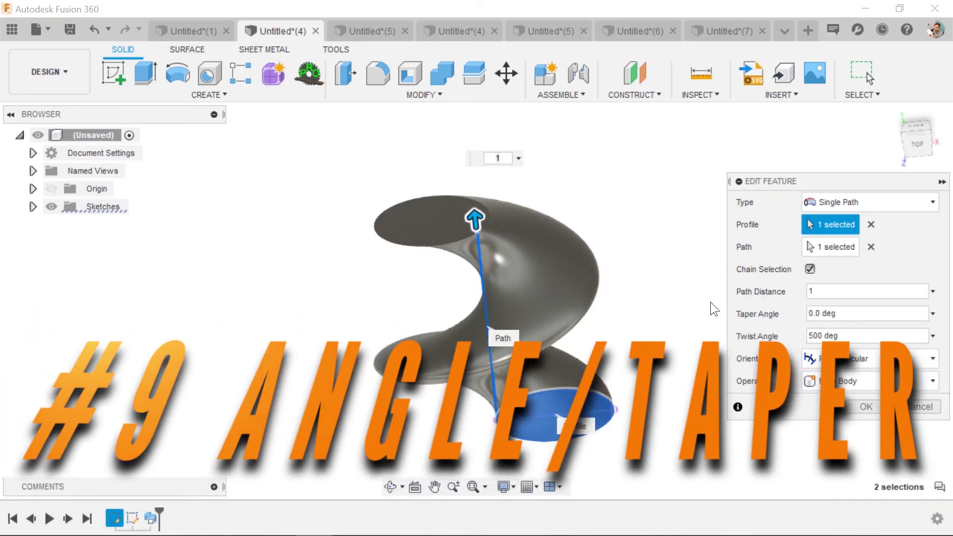
{"action": "middle_click_drag", "start_coordinate": [711, 302], "coordinate": [742, 328], "text": "shift"}
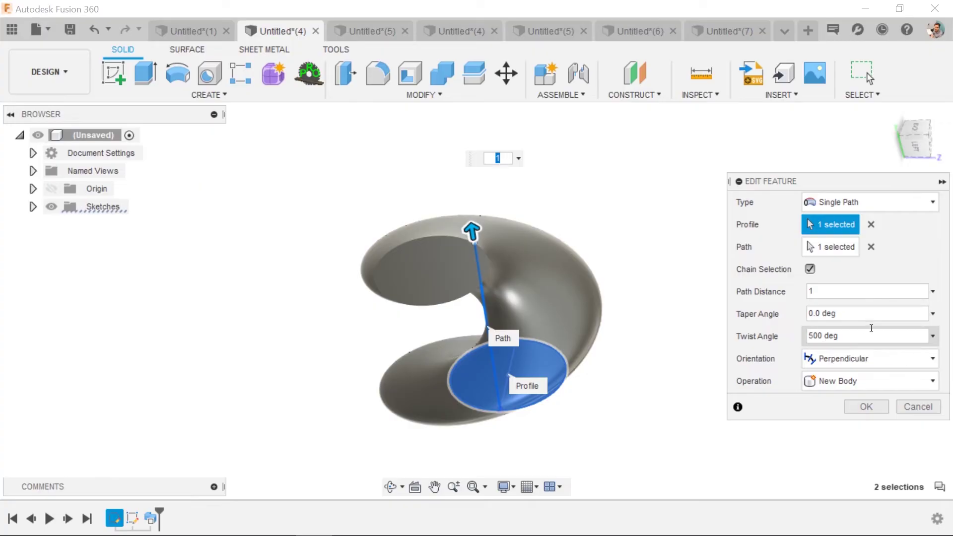
Preview twist angles 0 and 180, then set the twist to 360 degrees and apply.
{"action": "left_click_drag", "start_coordinate": [839, 336], "coordinate": [794, 340]}
{"action": "type", "text": "0"}
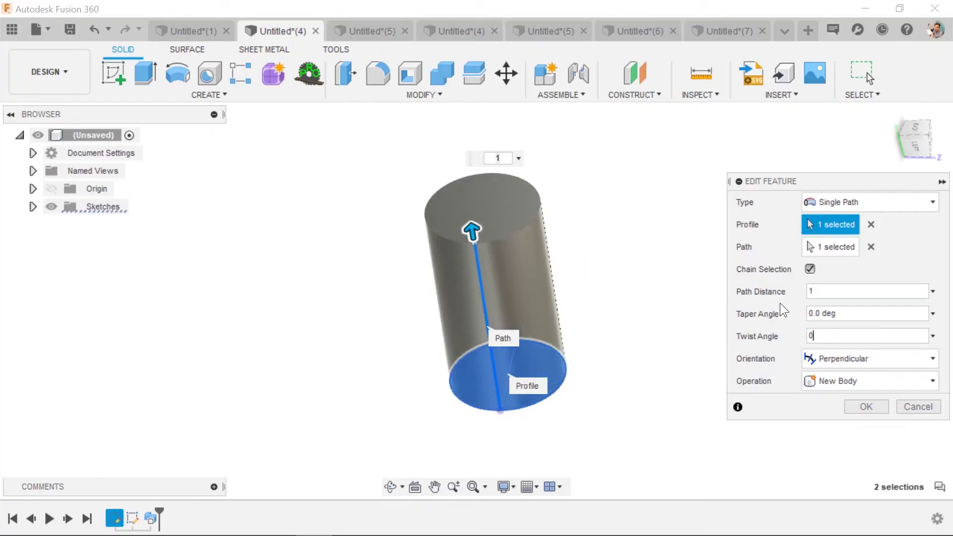
{"action": "middle_click_drag", "start_coordinate": [624, 348], "coordinate": [463, 330], "text": "shift"}
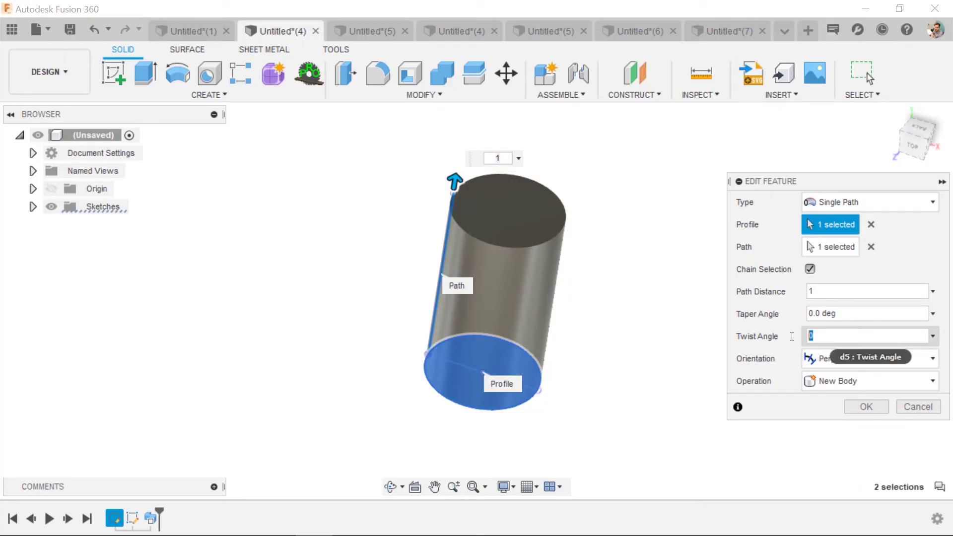
{"action": "type", "text": "180"}
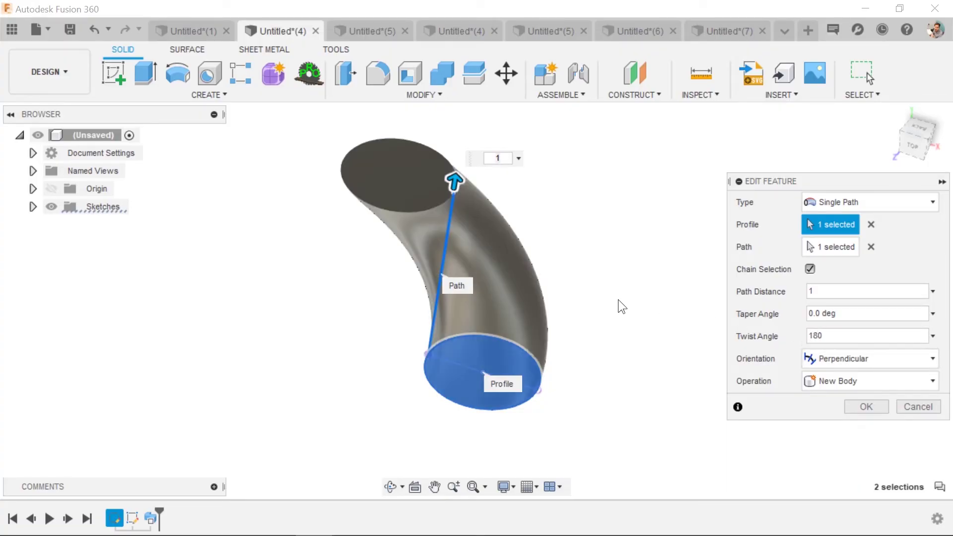
{"action": "middle_click_drag", "start_coordinate": [570, 373], "coordinate": [566, 433], "text": "shift"}
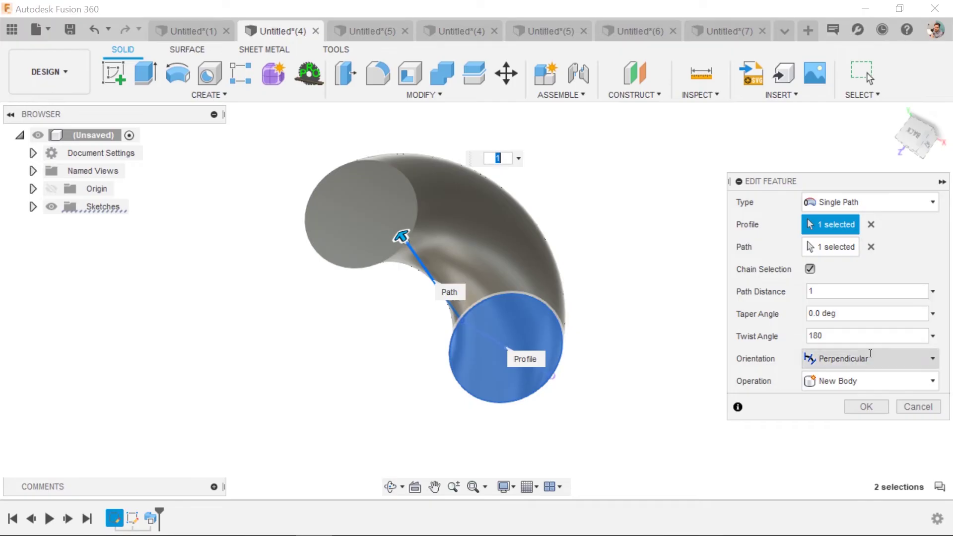
{"action": "double_click", "coordinate": [835, 339]}
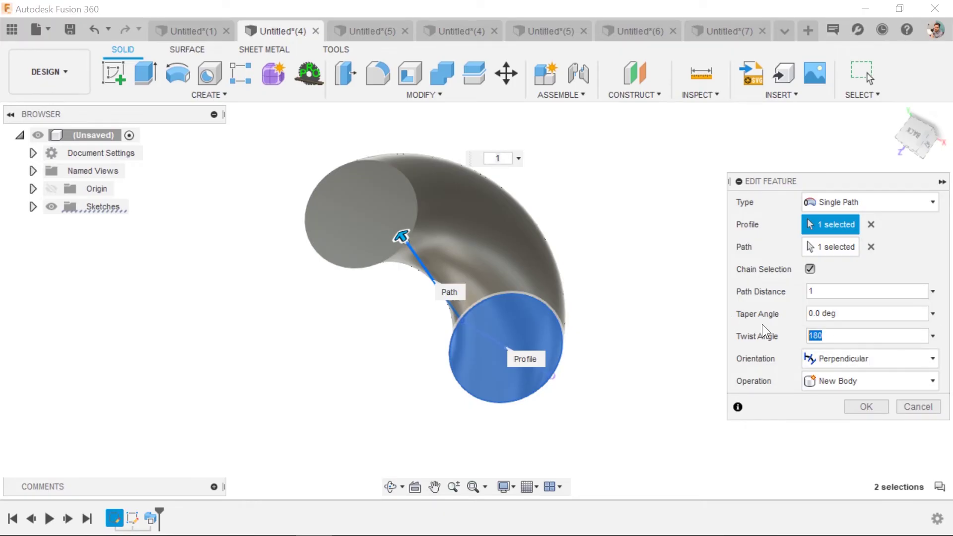
{"action": "type", "text": "360"}
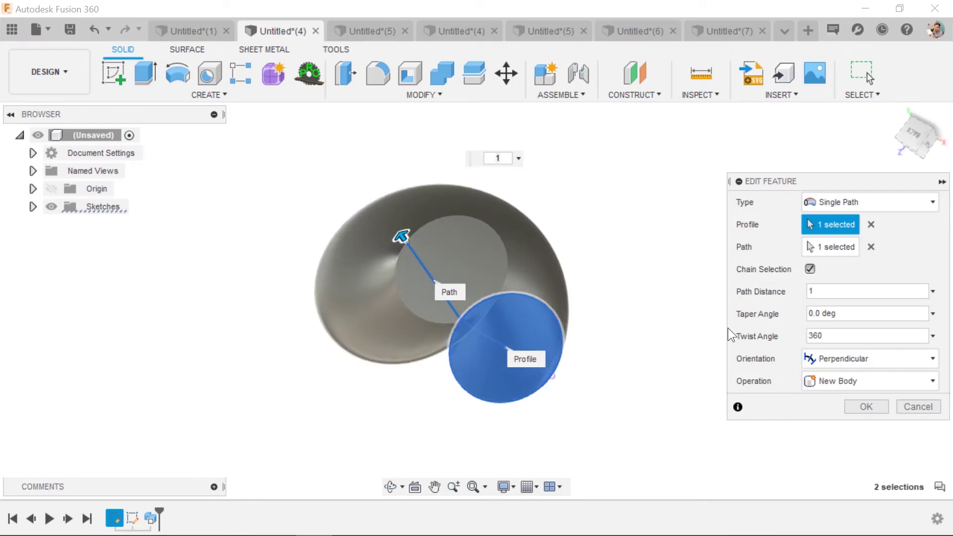
{"action": "middle_click_drag", "start_coordinate": [728, 327], "coordinate": [481, 267], "text": "shift"}
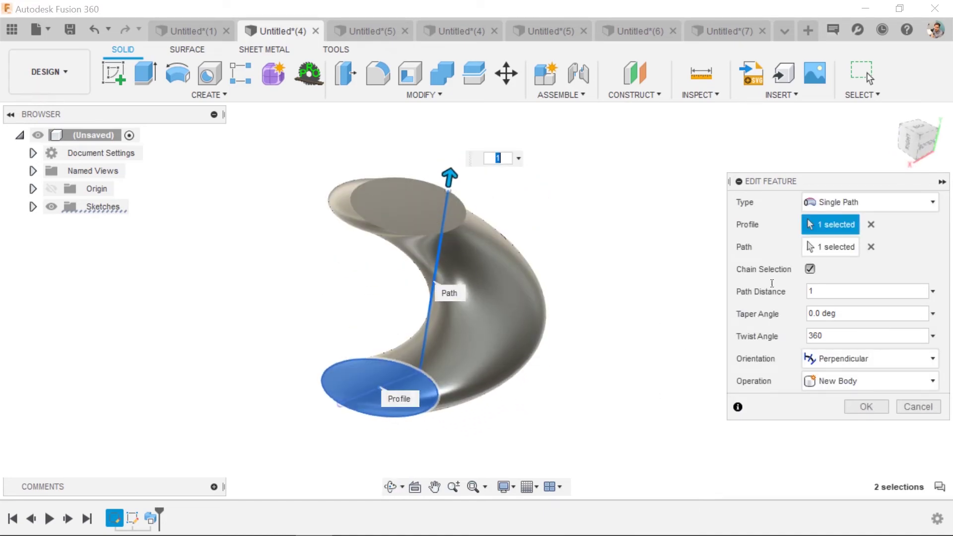
{"action": "left_click", "coordinate": [866, 405]}
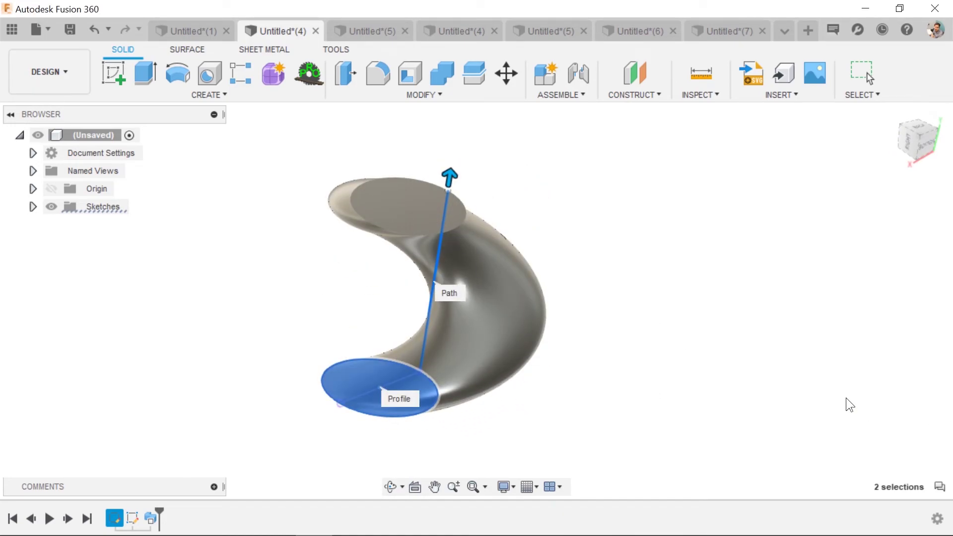
Start a new design, place a small circle on the front plane, and search 'sci' for Circular Pattern.
{"action": "left_click", "coordinate": [810, 31]}
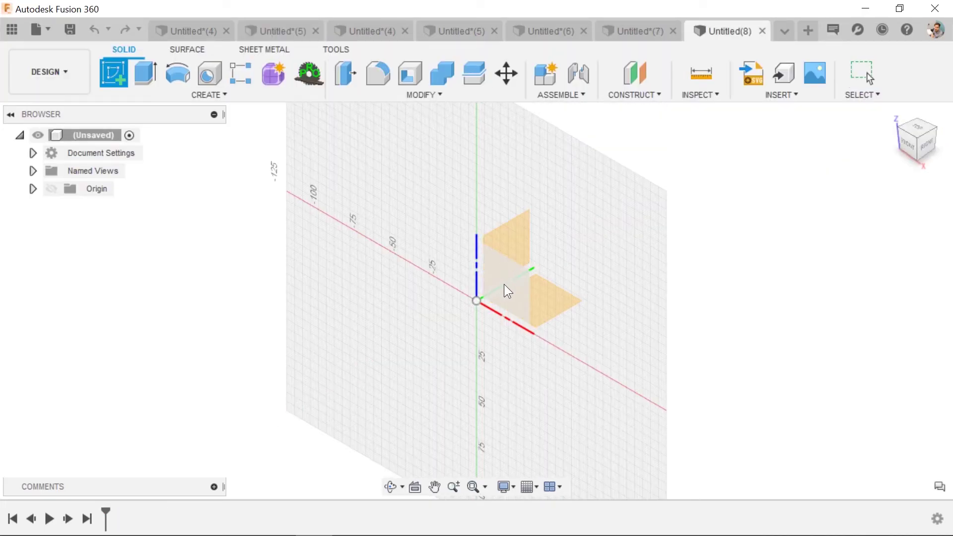
{"action": "left_click", "coordinate": [505, 284]}
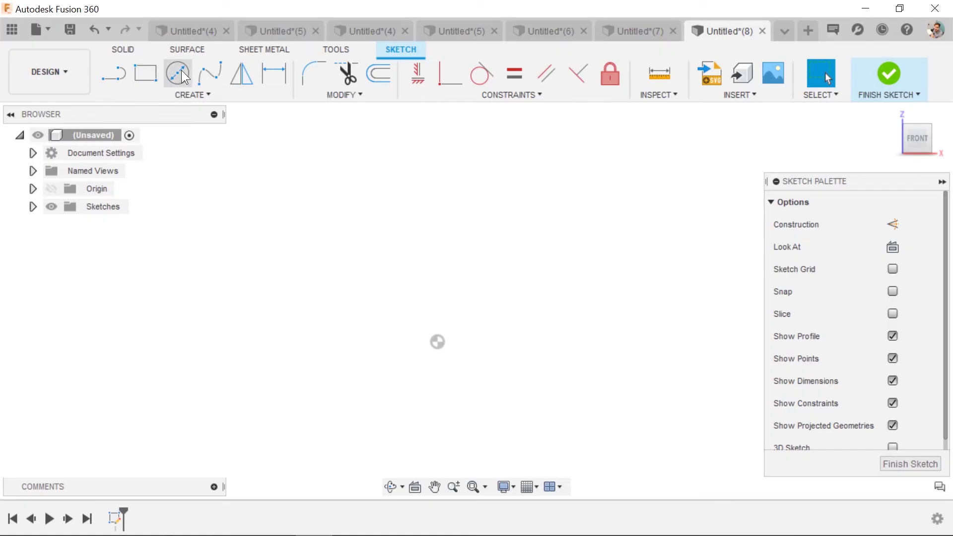
{"action": "left_click", "coordinate": [180, 73]}
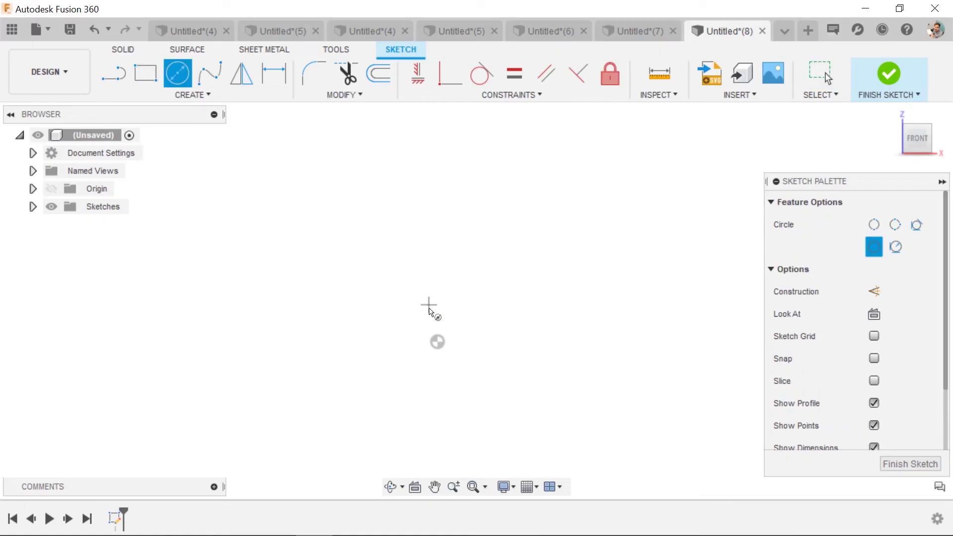
{"action": "left_click", "coordinate": [438, 365]}
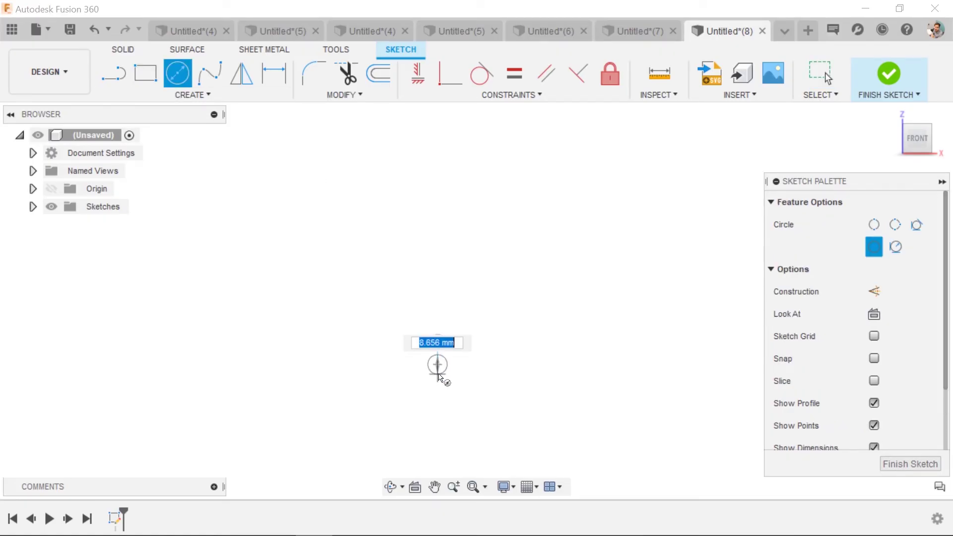
{"action": "key", "text": "Escape"}
{"action": "key", "text": "Escape"}
{"action": "type", "text": "s"}
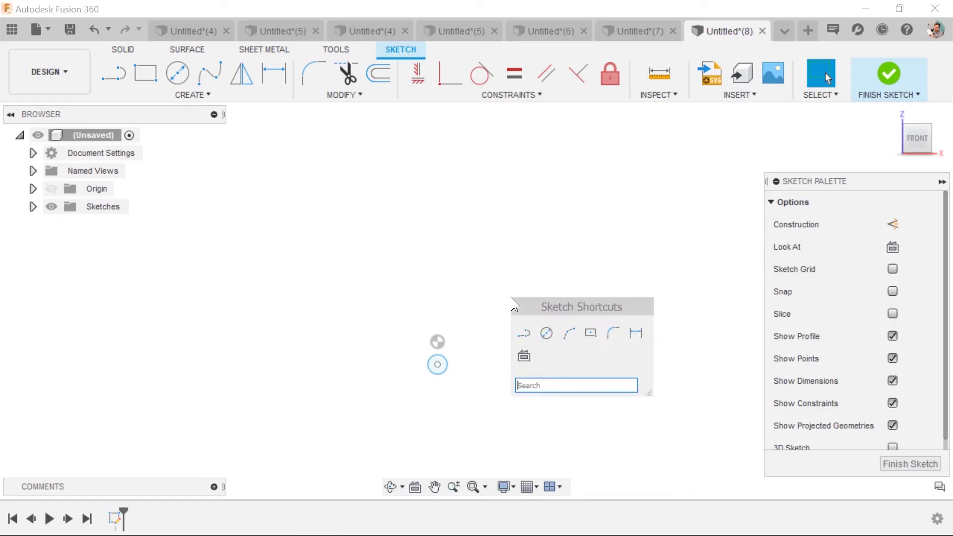
{"action": "type", "text": "ci"}
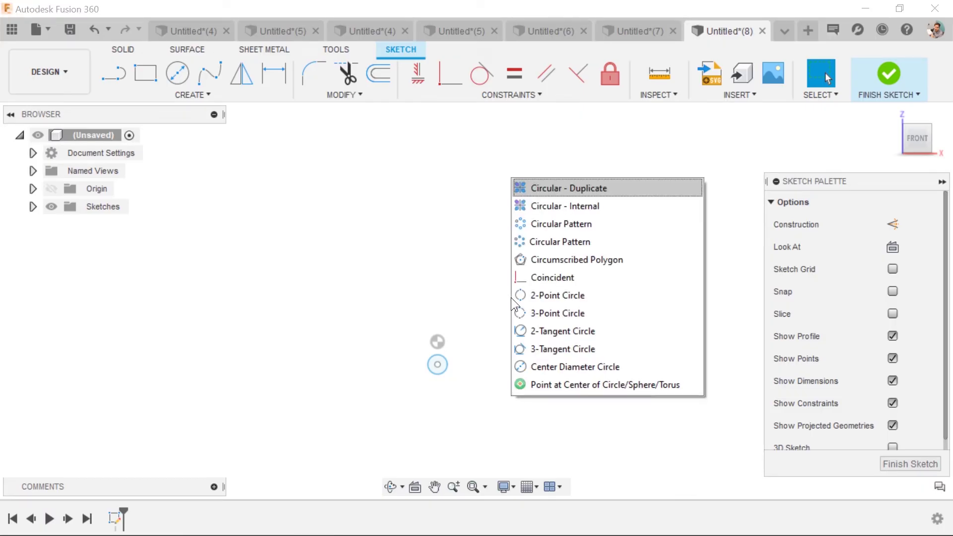
In Circular Pattern, select only the circle as object and the sketch point as centre.
{"action": "left_click", "coordinate": [690, 224]}
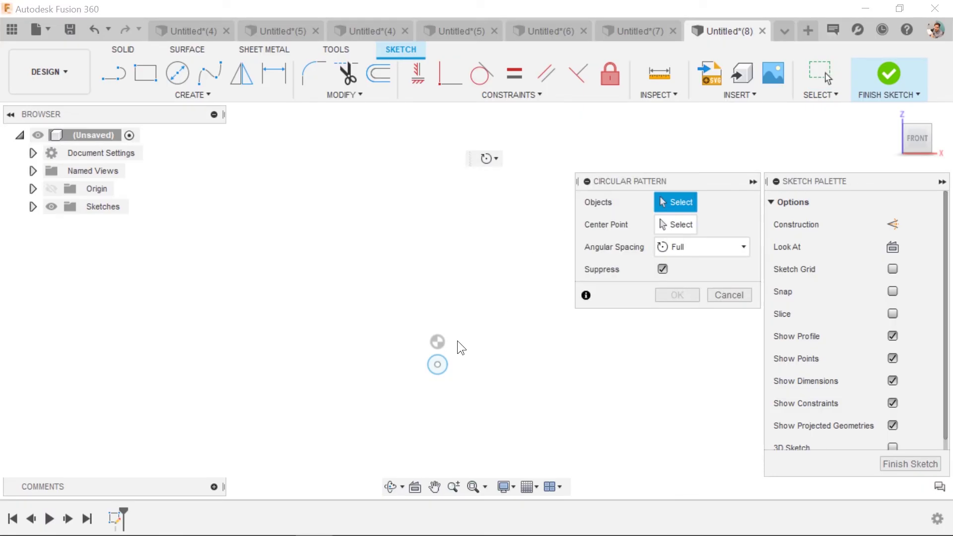
{"action": "left_click", "coordinate": [442, 362]}
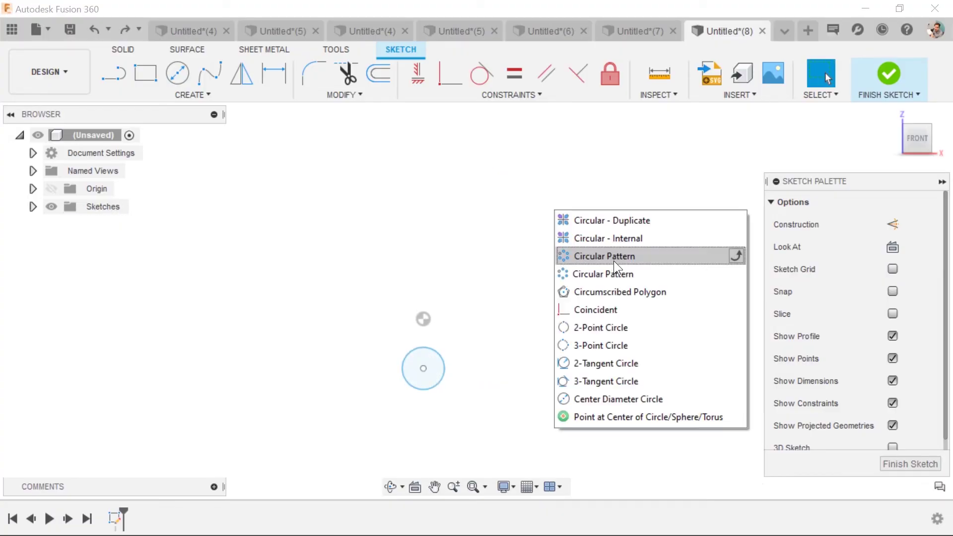
{"action": "left_click", "coordinate": [613, 258]}
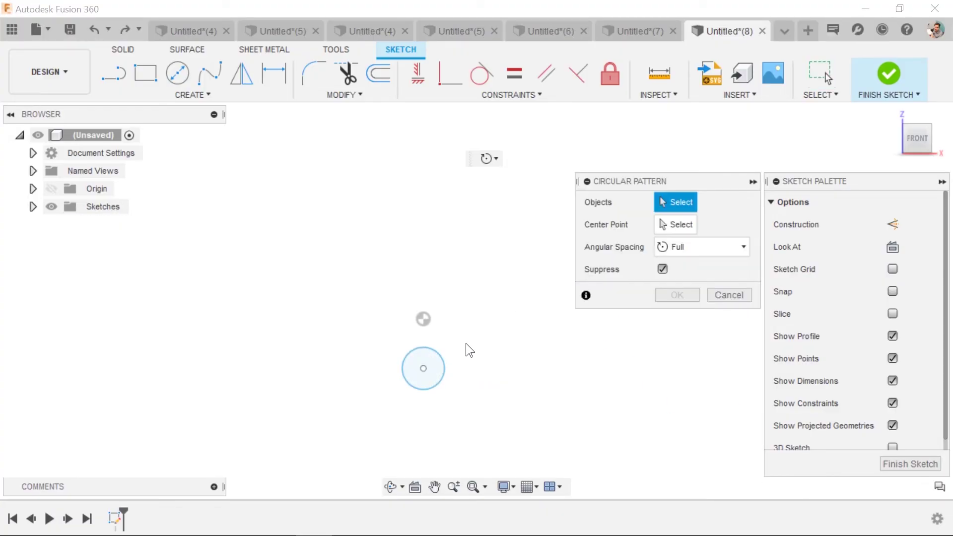
{"action": "left_click", "coordinate": [426, 347]}
{"action": "left_click", "coordinate": [422, 320]}
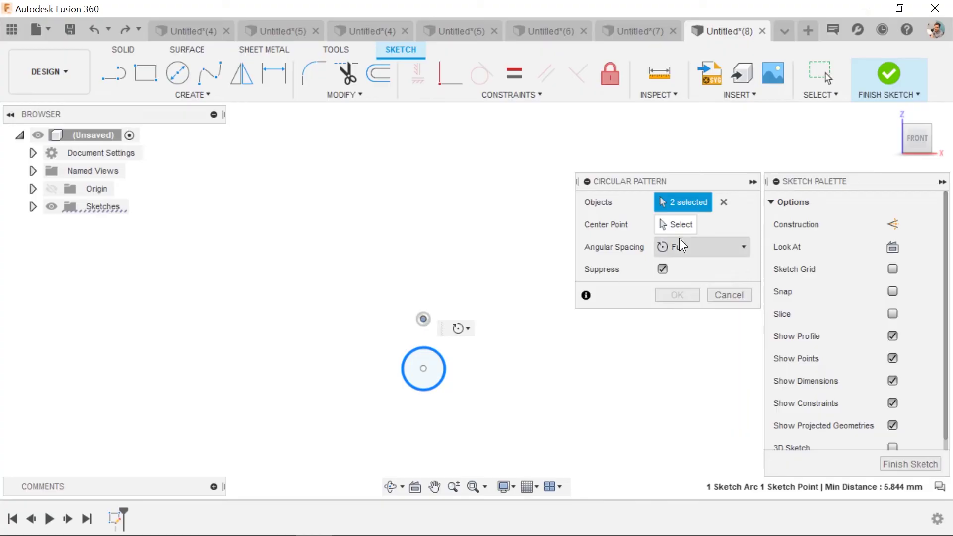
{"action": "left_click", "coordinate": [723, 202]}
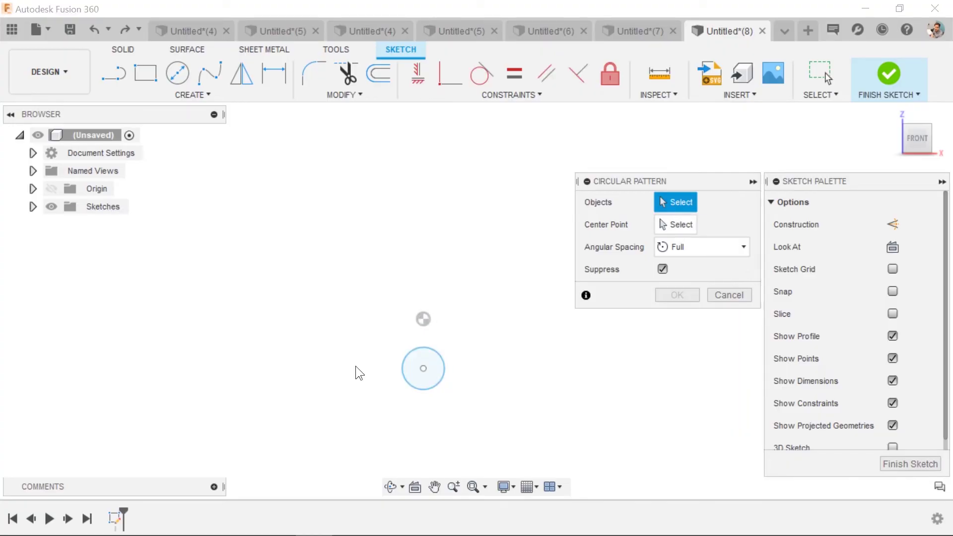
{"action": "left_click", "coordinate": [429, 382]}
{"action": "left_click", "coordinate": [677, 224]}
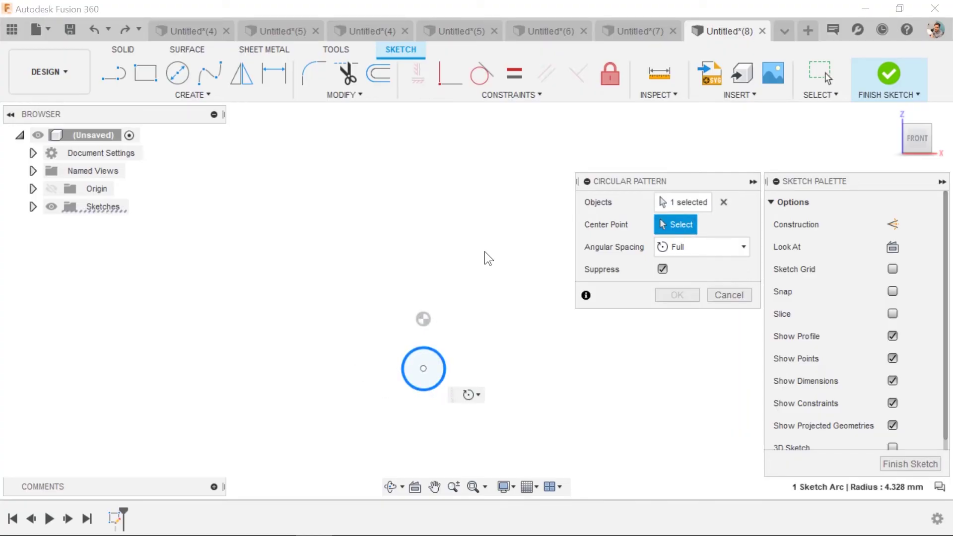
{"action": "left_click", "coordinate": [423, 319]}
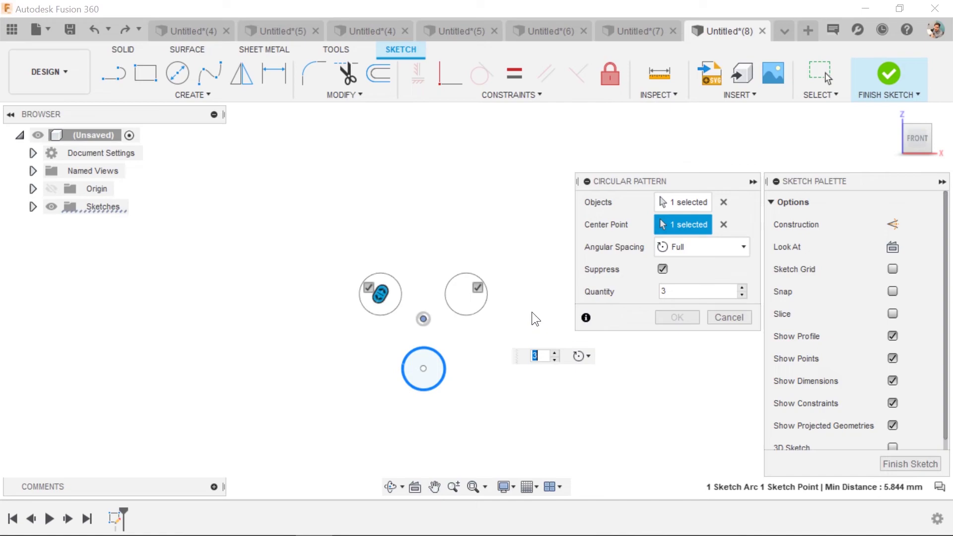
Raise the pattern quantity to 6, confirm the ring of circles, and finish the sketch.
{"action": "left_click", "coordinate": [742, 289]}
{"action": "left_click", "coordinate": [743, 289]}
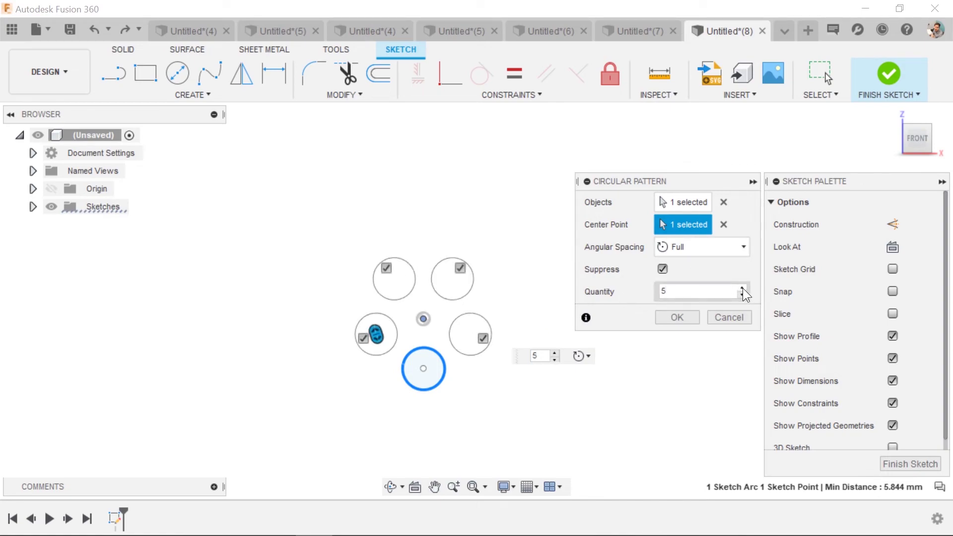
{"action": "left_click", "coordinate": [743, 288]}
{"action": "left_click", "coordinate": [695, 316]}
{"action": "middle_click_drag", "start_coordinate": [530, 377], "coordinate": [492, 420], "text": "shift"}
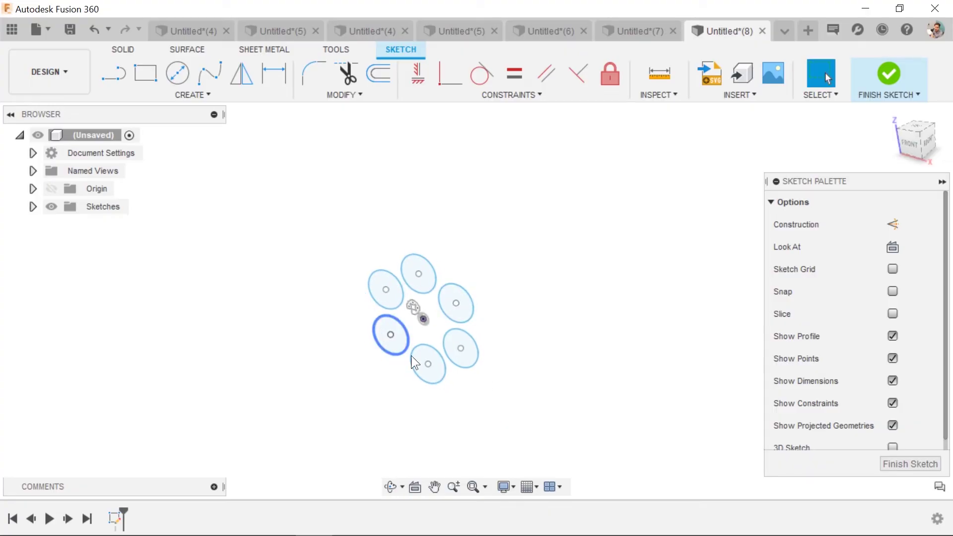
{"action": "left_click", "coordinate": [889, 70]}
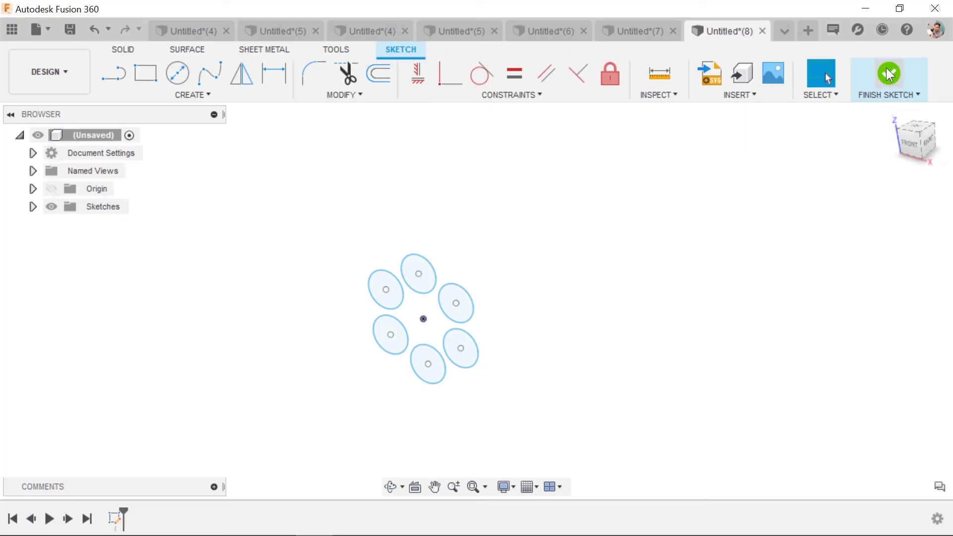
Show the origin planes and axes and start a new sketch on the XY plane.
{"action": "left_click", "coordinate": [33, 207]}
{"action": "left_click", "coordinate": [52, 189]}
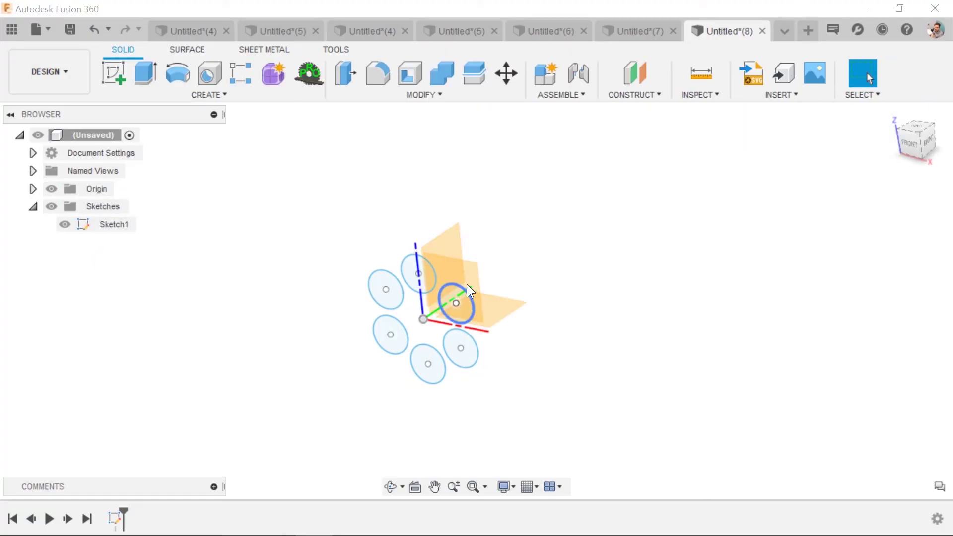
{"action": "left_click", "coordinate": [112, 72]}
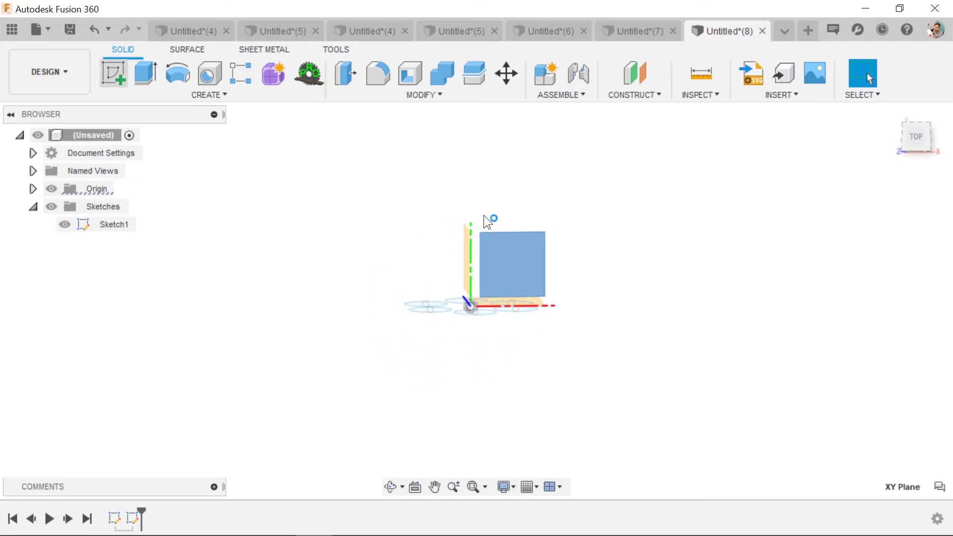
{"action": "left_click", "coordinate": [483, 215]}
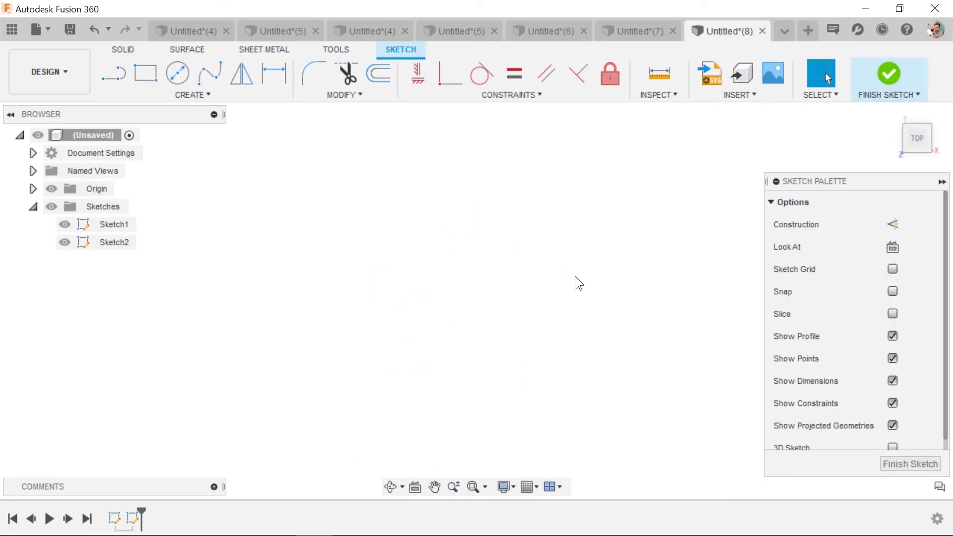
Draw a spline from the origin arcing up, across and down to the right, then finish the sketch.
{"action": "key", "text": "s"}
{"action": "left_click", "coordinate": [307, 387]}
{"action": "left_click", "coordinate": [289, 268]}
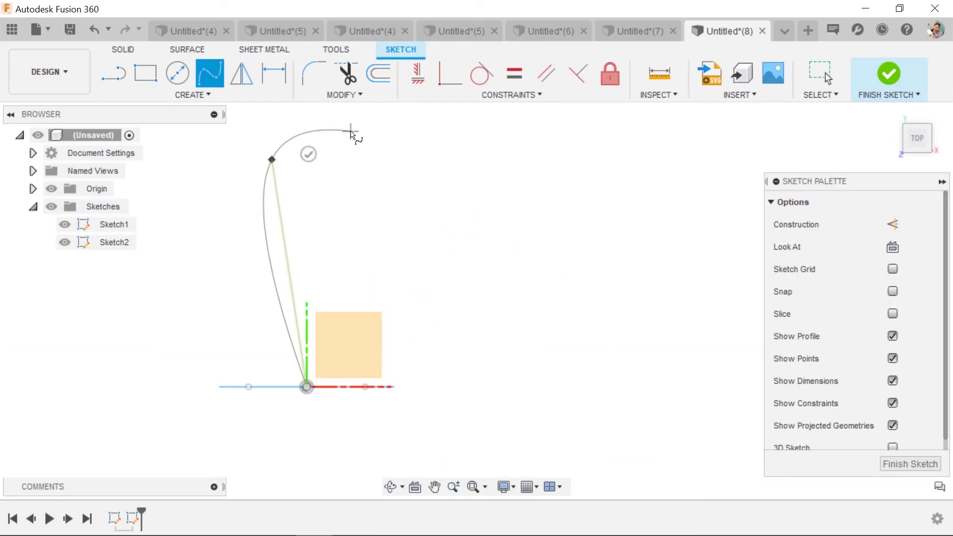
{"action": "middle_click_drag", "start_coordinate": [348, 249], "coordinate": [368, 127]}
{"action": "left_click", "coordinate": [393, 106]}
{"action": "left_click", "coordinate": [528, 115]}
{"action": "left_click", "coordinate": [707, 196]}
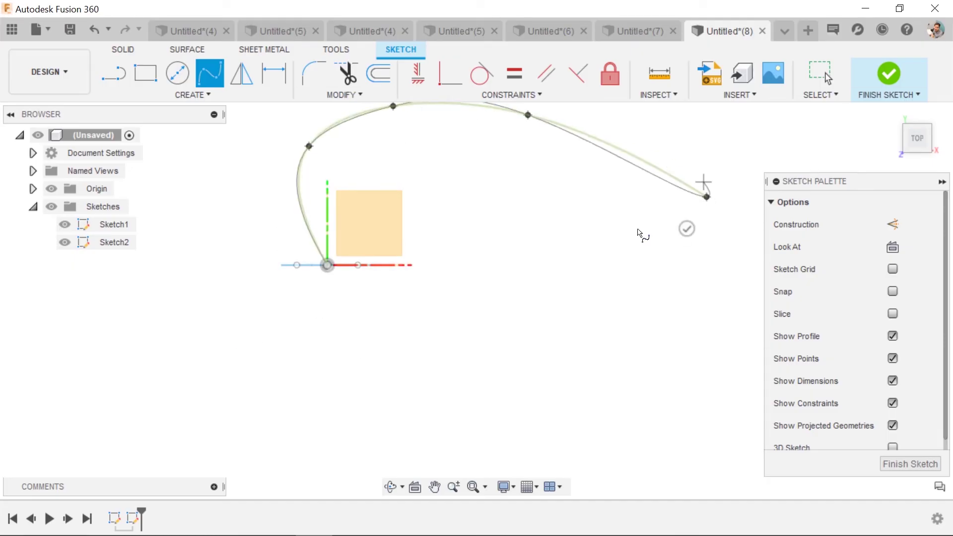
{"action": "left_click", "coordinate": [687, 229]}
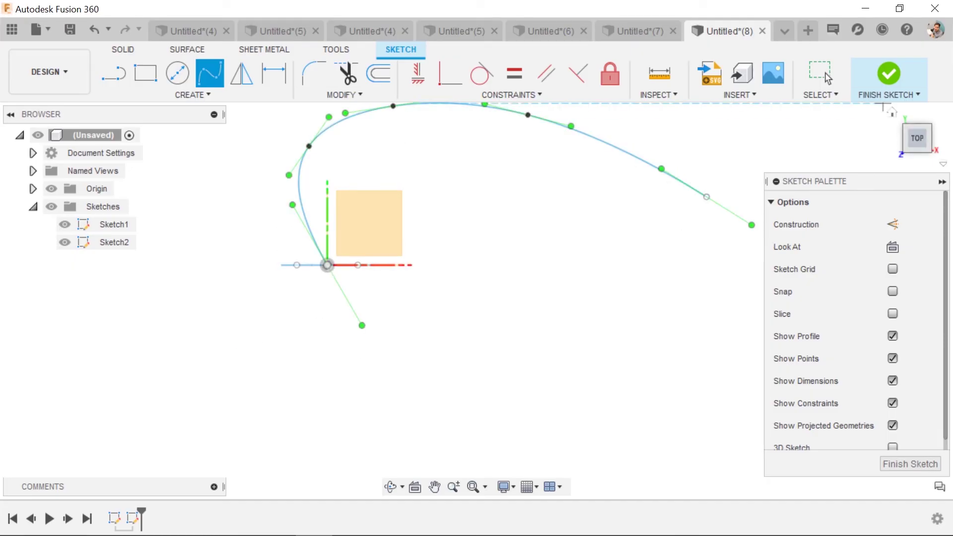
{"action": "left_click", "coordinate": [888, 75]}
{"action": "middle_click_drag", "start_coordinate": [477, 266], "coordinate": [470, 190], "text": "shift"}
{"action": "left_click_drag", "start_coordinate": [471, 191], "coordinate": [447, 209]}
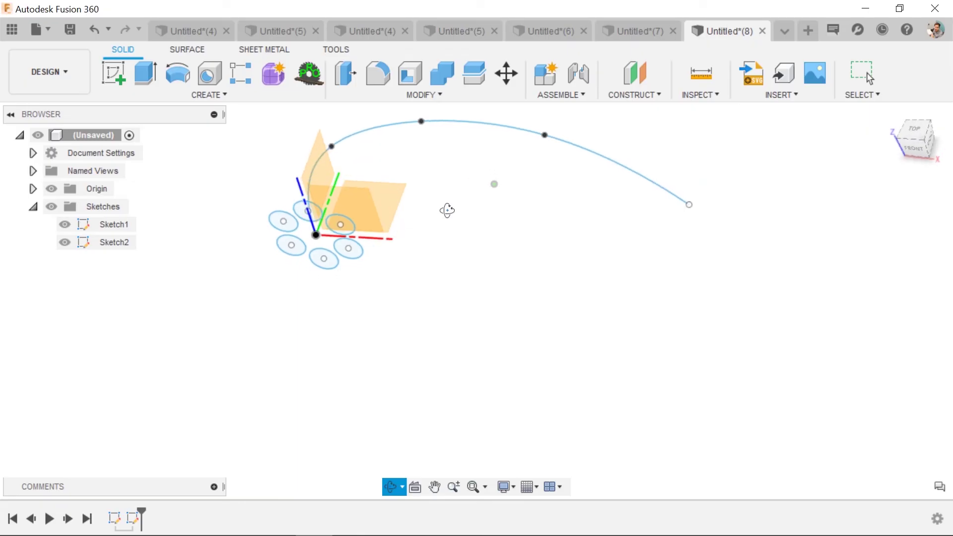
{"action": "key", "text": "Escape"}
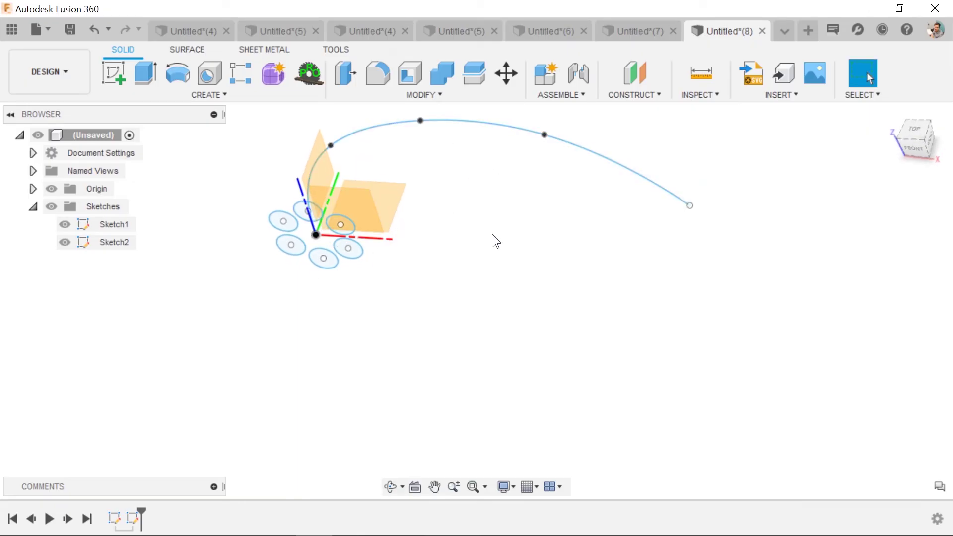
Start a Sweep via the 'swe' search and select all six circles as profiles.
{"action": "key", "text": "s"}
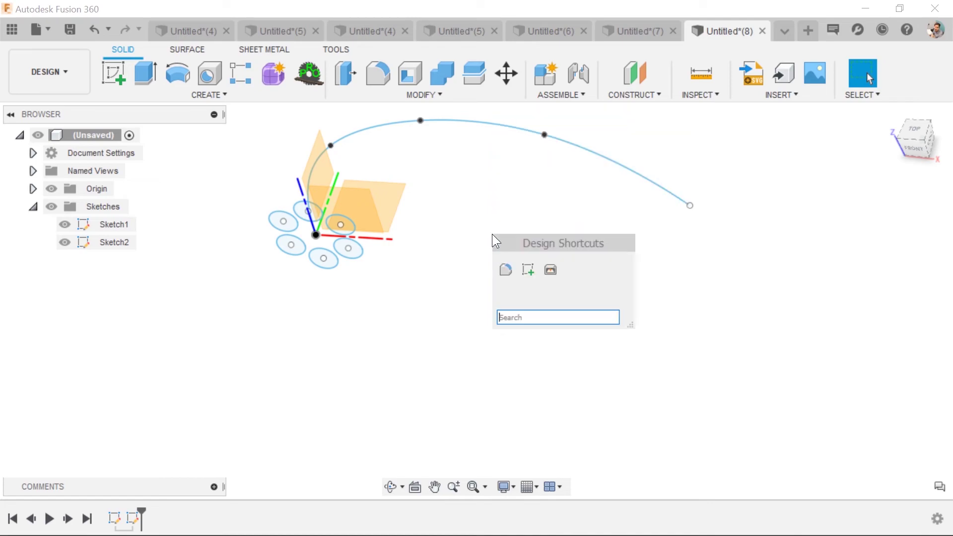
{"action": "type", "text": "swe"}
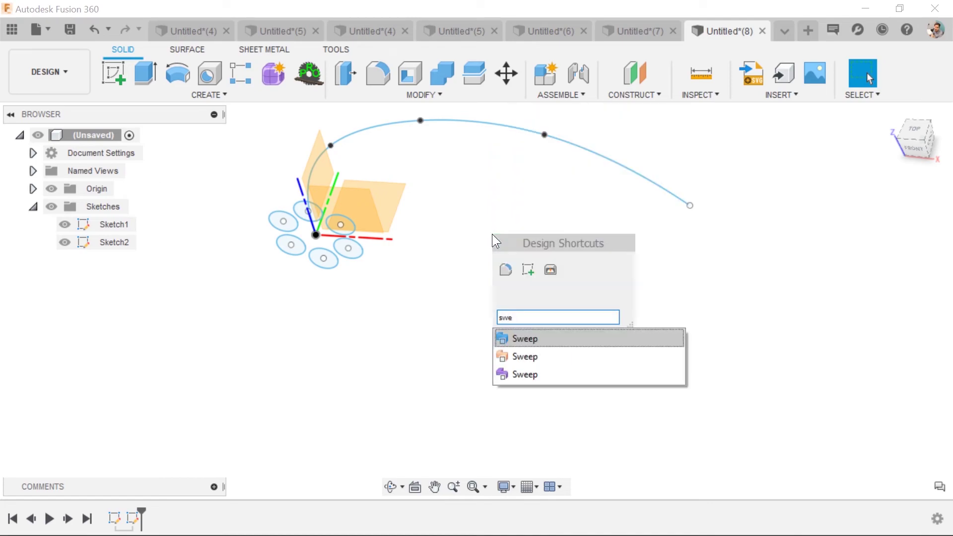
{"action": "left_click", "coordinate": [538, 340]}
{"action": "scroll", "coordinate": [322, 210], "scroll_direction": "up", "scroll_amount": 3}
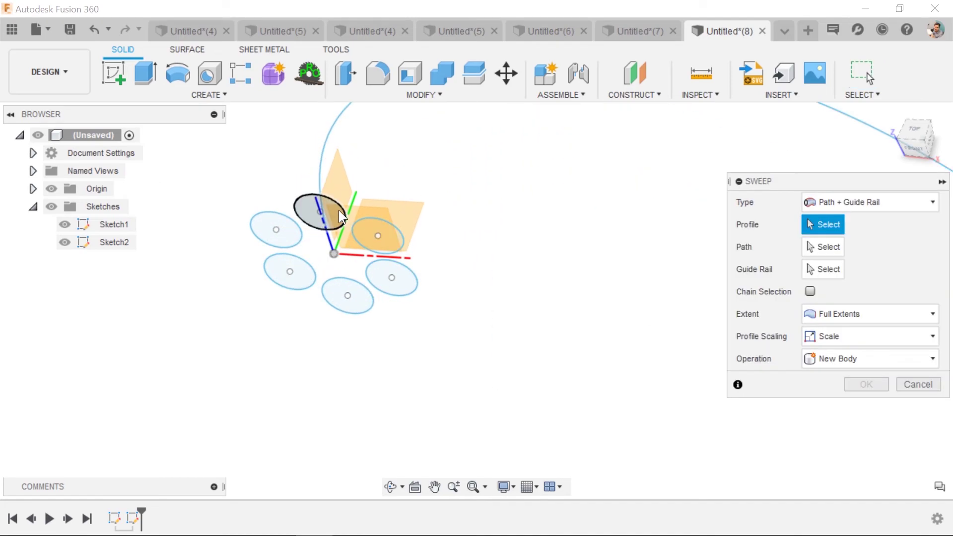
{"action": "left_click", "coordinate": [334, 212]}
{"action": "left_click", "coordinate": [398, 236]}
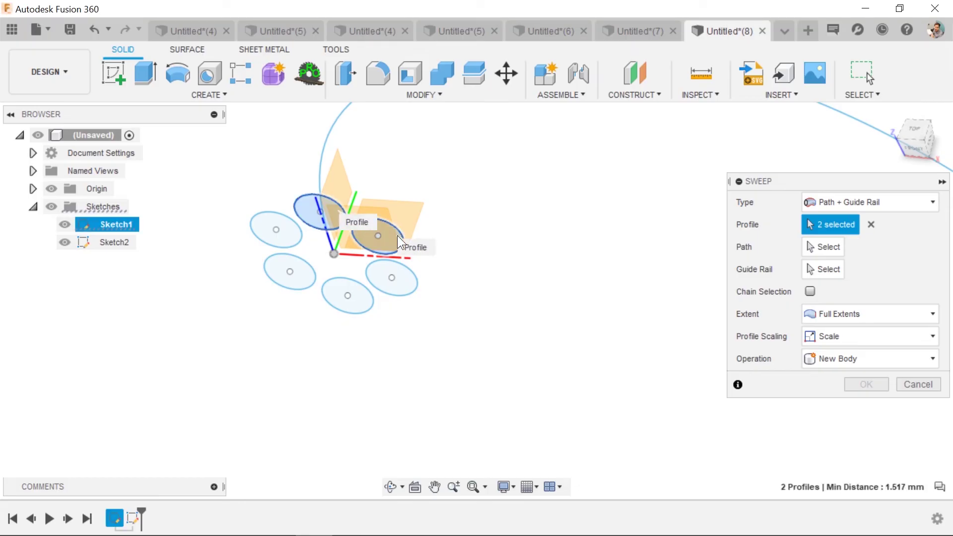
{"action": "left_click", "coordinate": [390, 274]}
{"action": "left_click", "coordinate": [323, 283]}
{"action": "left_click", "coordinate": [304, 273]}
{"action": "left_click", "coordinate": [294, 234]}
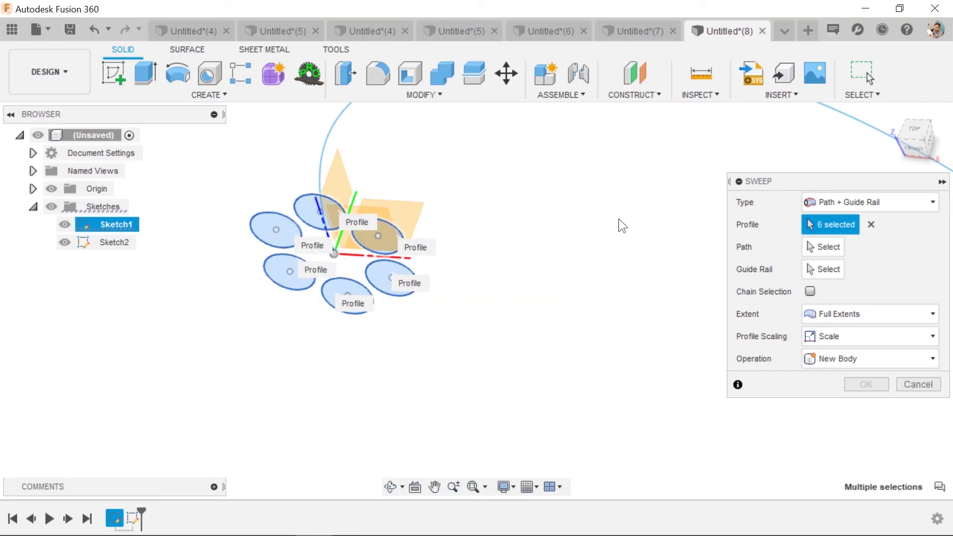
Set the spline as the sweep path with Single Path type, previewing six tubes.
{"action": "left_click", "coordinate": [821, 248]}
{"action": "left_click", "coordinate": [319, 161]}
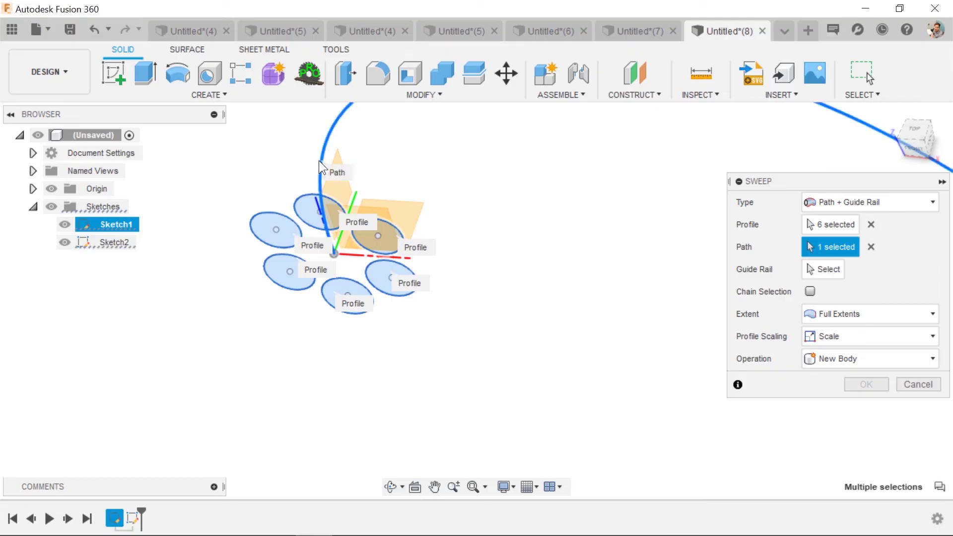
{"action": "left_click", "coordinate": [826, 201]}
{"action": "left_click", "coordinate": [838, 222]}
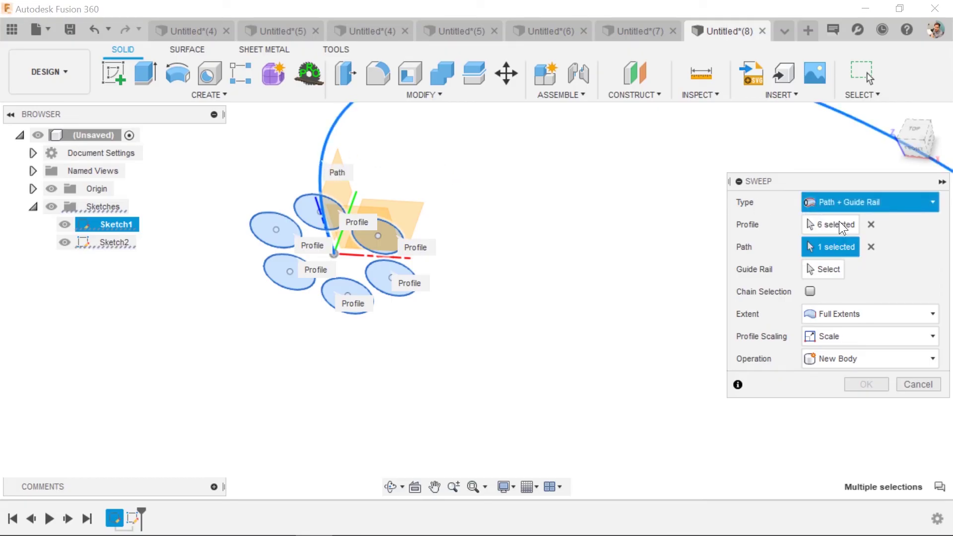
{"action": "middle_click_drag", "start_coordinate": [555, 229], "coordinate": [608, 273], "text": "shift"}
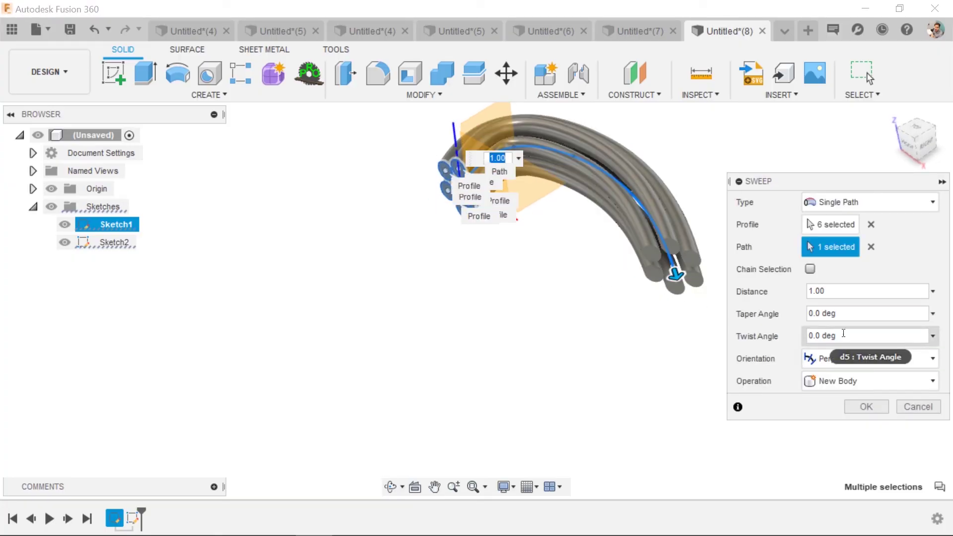
Set the sweep twist angle to 400 and inspect the braided rope preview from several angles.
{"action": "left_click", "coordinate": [820, 331]}
{"action": "triple_click", "coordinate": [820, 331]}
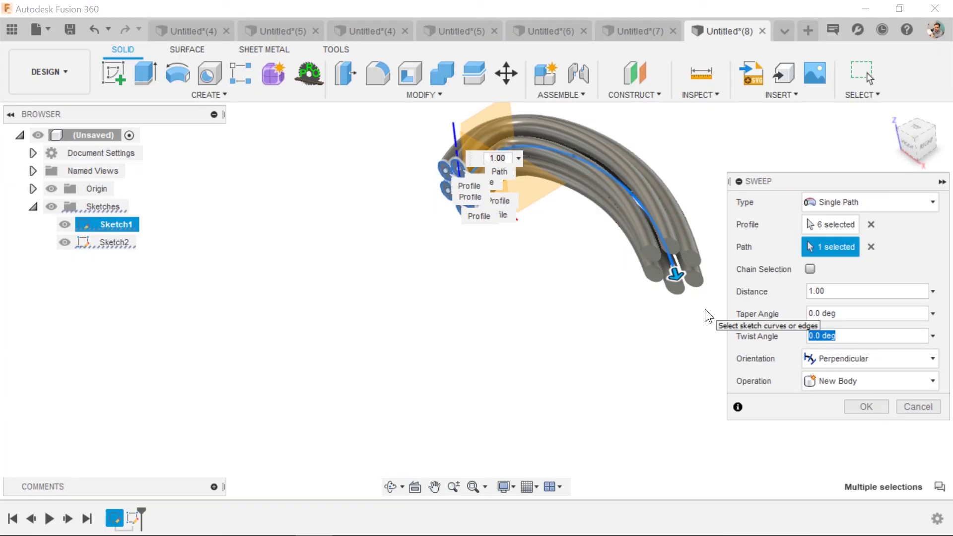
{"action": "type", "text": "400"}
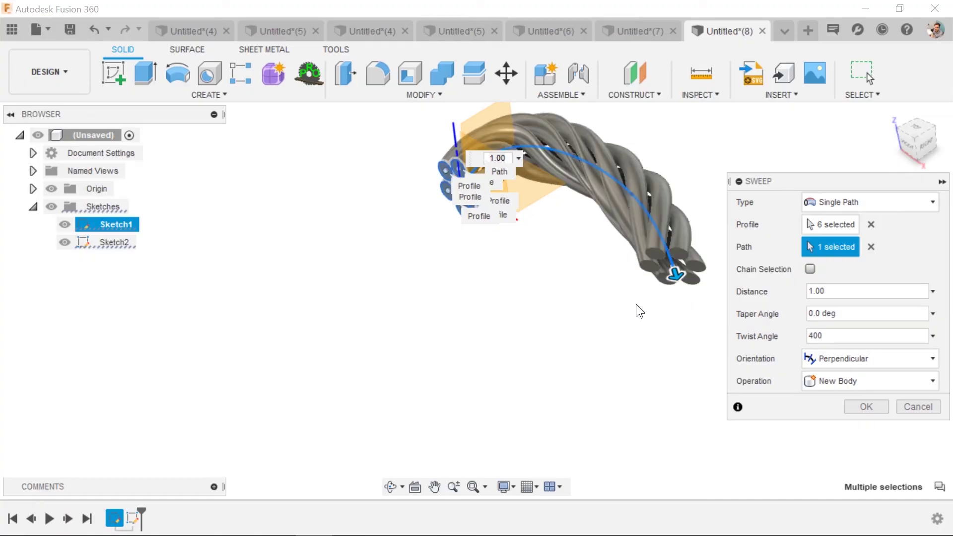
{"action": "middle_click_drag", "start_coordinate": [636, 311], "coordinate": [669, 278], "text": "shift"}
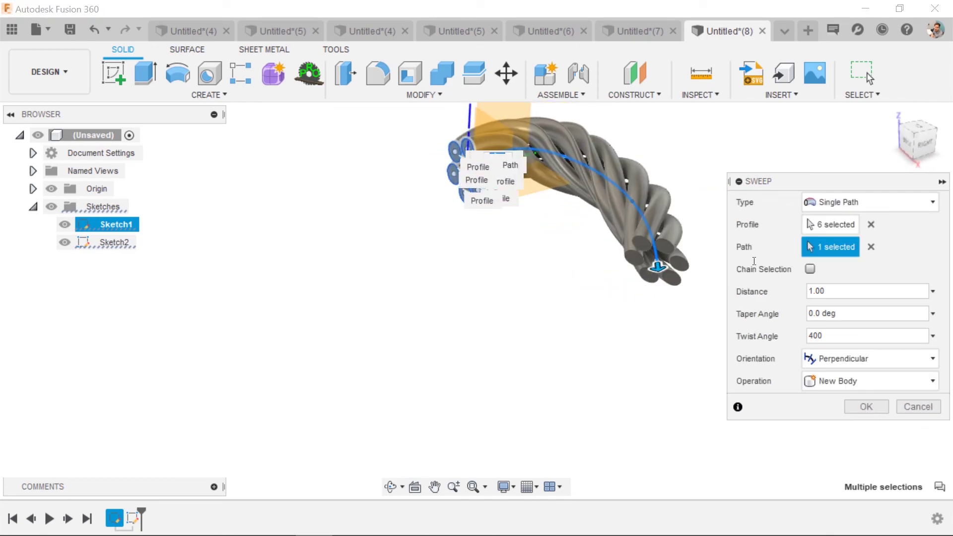
{"action": "middle_click_drag", "start_coordinate": [596, 188], "coordinate": [644, 215], "text": "shift"}
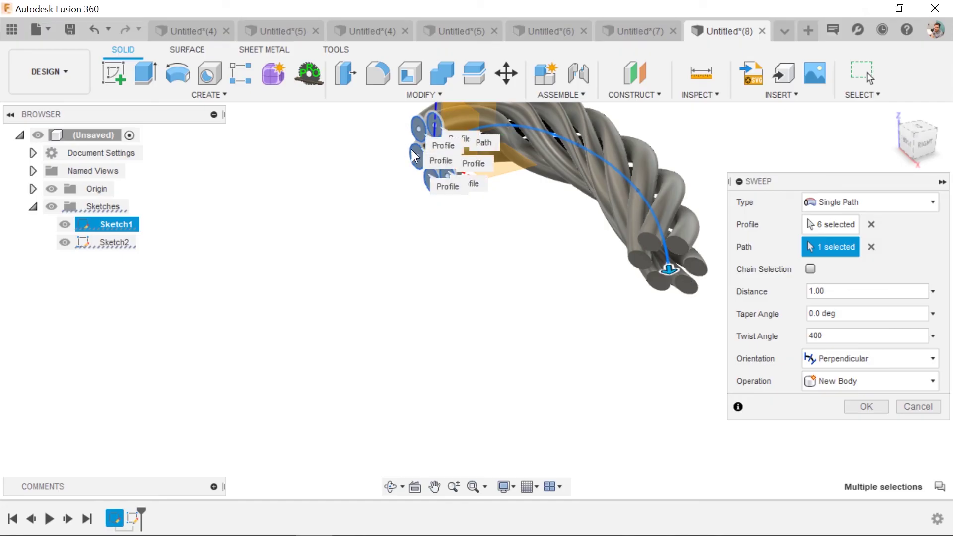
Confirm the twisted rope sweep, then finish the spline sketch and show the origin planes and axes.
{"action": "left_click", "coordinate": [866, 406]}
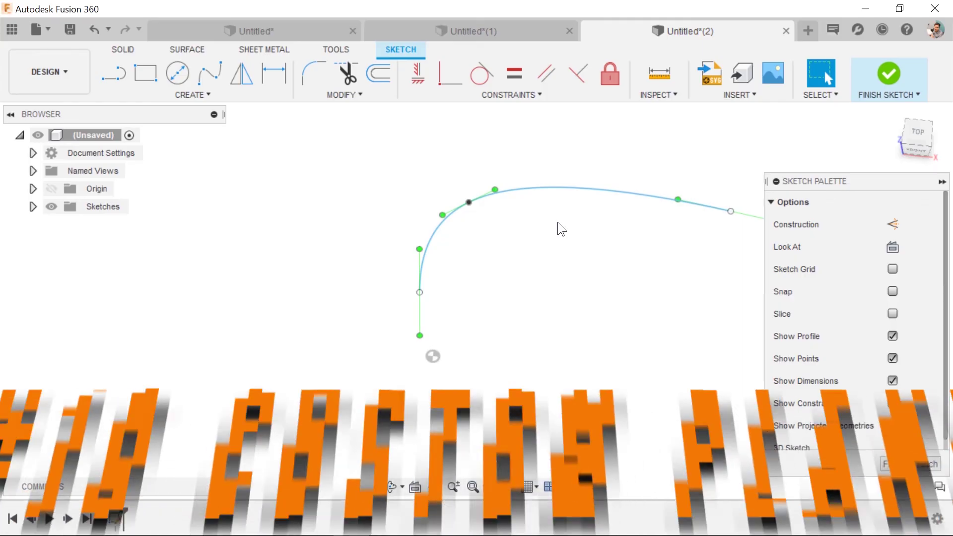
{"action": "mouse_move", "coordinate": [463, 257]}
{"action": "middle_mouse_down", "text": "shift"}
{"action": "mouse_move", "coordinate": [559, 246]}
{"action": "mouse_move", "coordinate": [541, 278]}
{"action": "middle_mouse_up", "text": "shift"}
{"action": "left_click", "coordinate": [889, 72]}
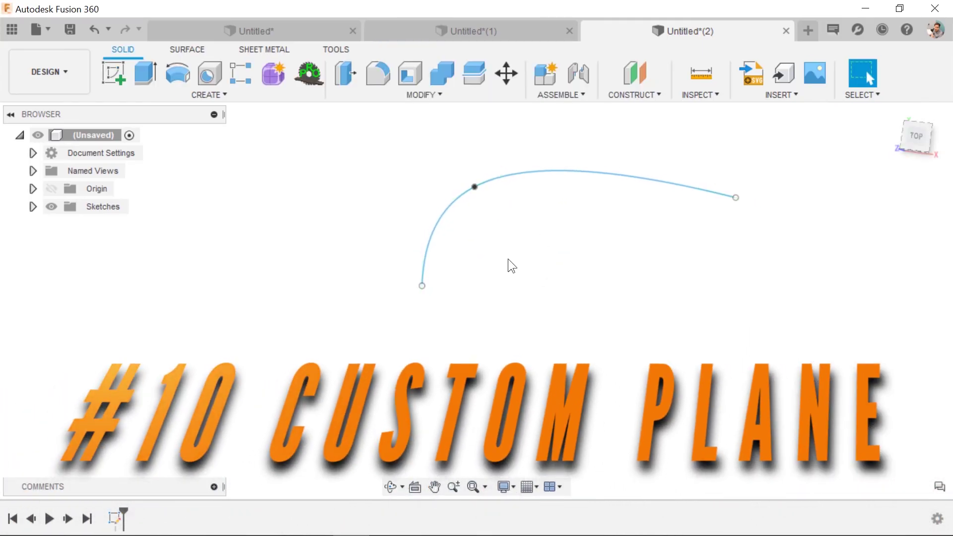
{"action": "left_click", "coordinate": [52, 189]}
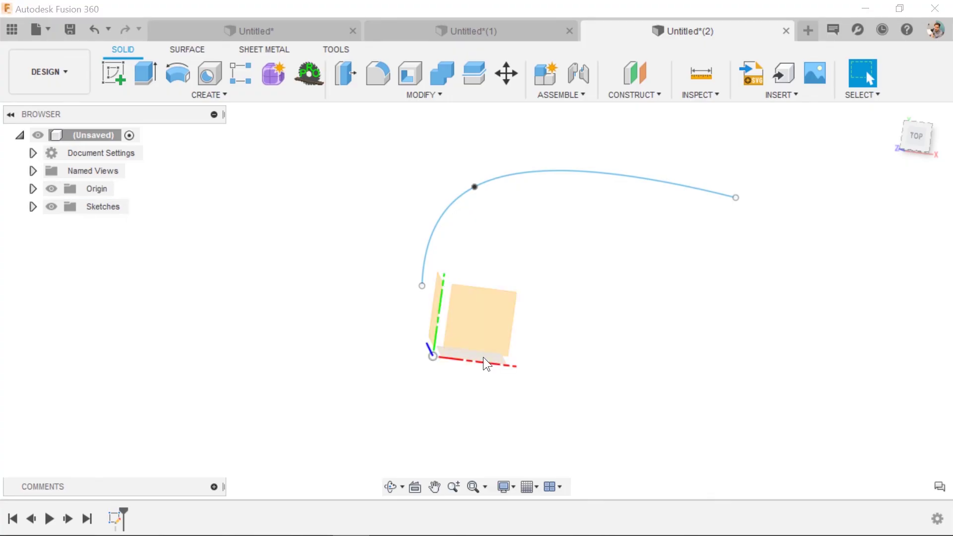
{"action": "middle_click_drag", "start_coordinate": [484, 357], "coordinate": [540, 337], "text": "shift"}
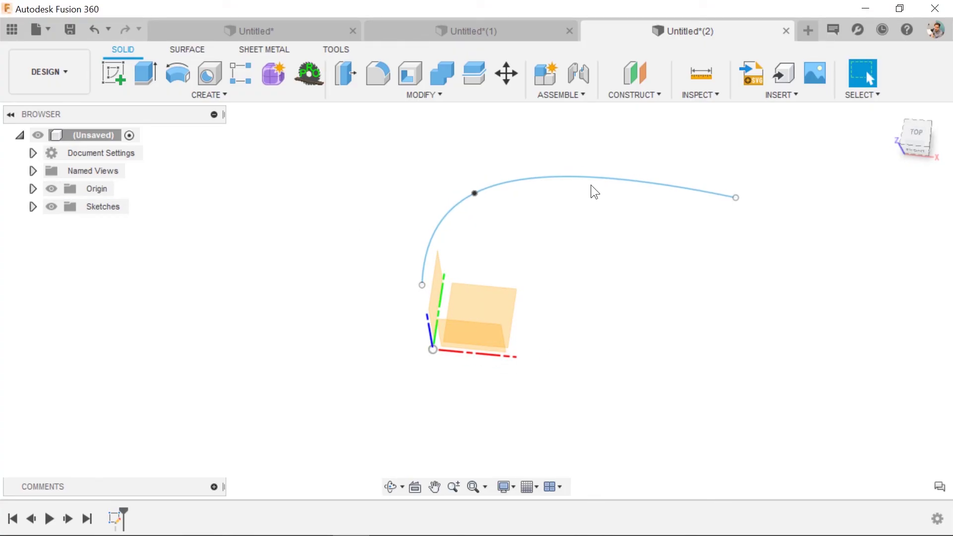
Create a Plane Along Path on the spline and slide it along the curve.
{"action": "left_click", "coordinate": [632, 96]}
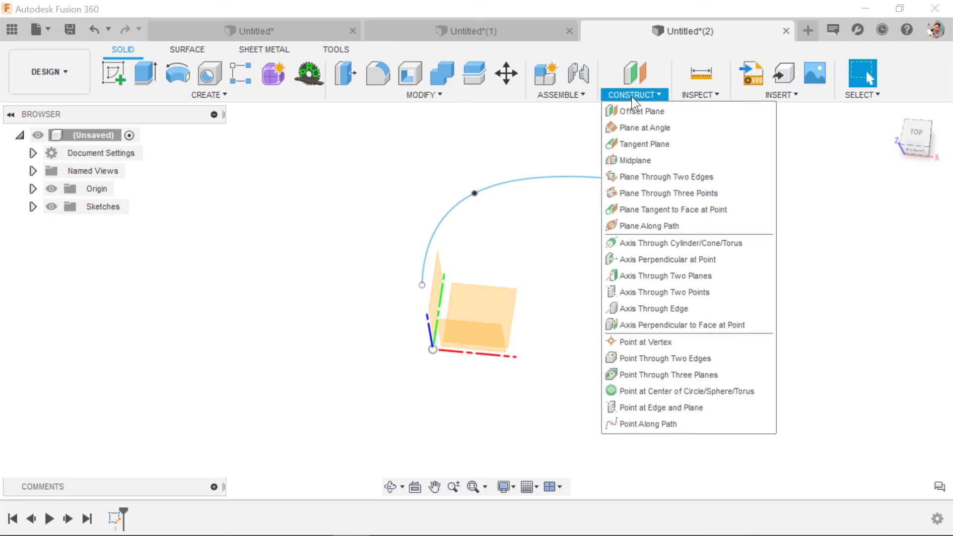
{"action": "left_click", "coordinate": [647, 224]}
{"action": "left_click", "coordinate": [430, 245]}
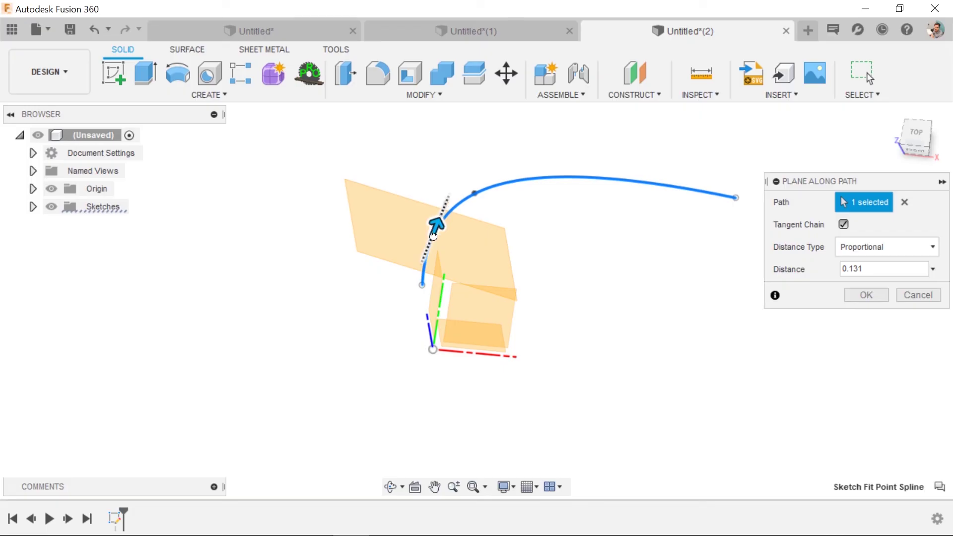
{"action": "left_click_drag", "start_coordinate": [436, 228], "coordinate": [423, 283]}
{"action": "middle_click_drag", "start_coordinate": [579, 302], "coordinate": [564, 334], "text": "shift"}
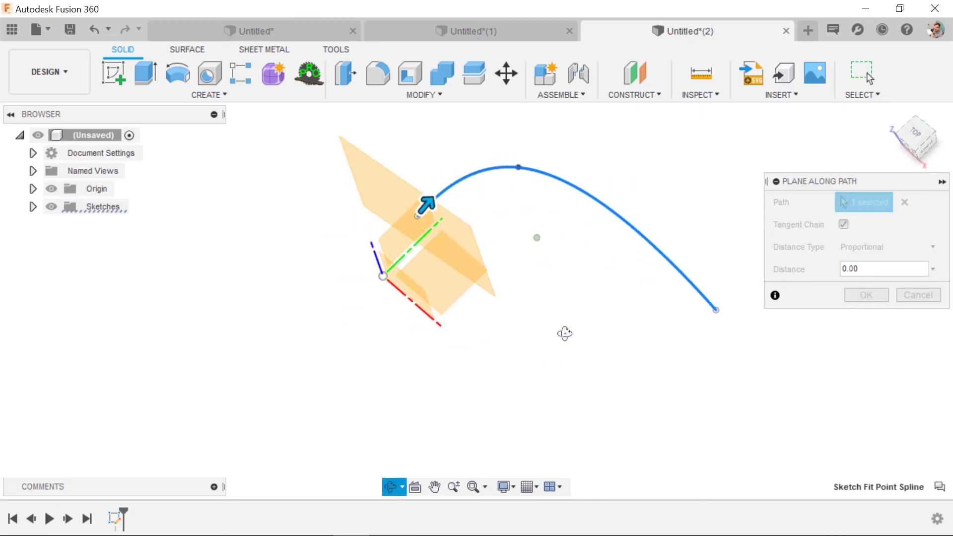
{"action": "scroll", "coordinate": [427, 203], "scroll_direction": "up", "scroll_amount": 3}
{"action": "scroll", "coordinate": [427, 203], "scroll_direction": "up", "scroll_amount": 3}
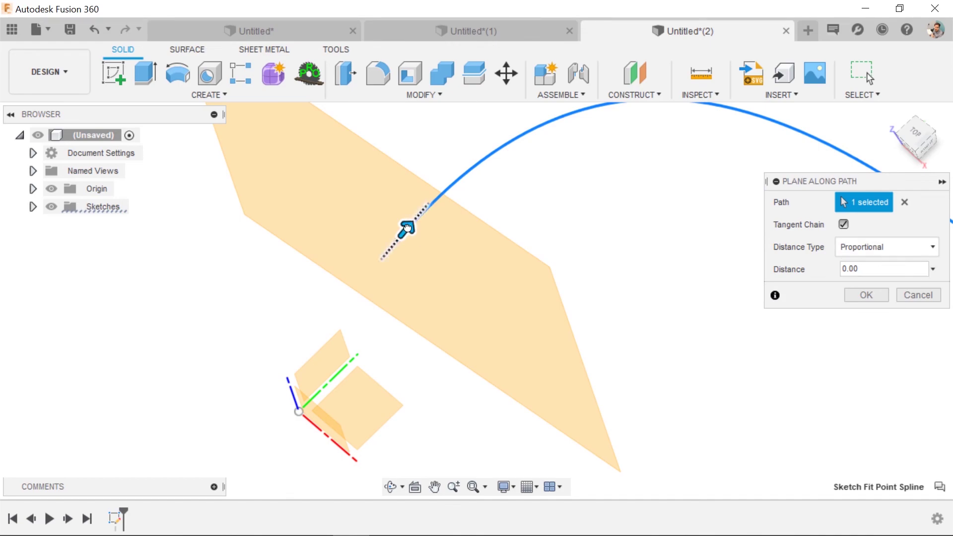
{"action": "left_click_drag", "start_coordinate": [406, 228], "coordinate": [368, 219]}
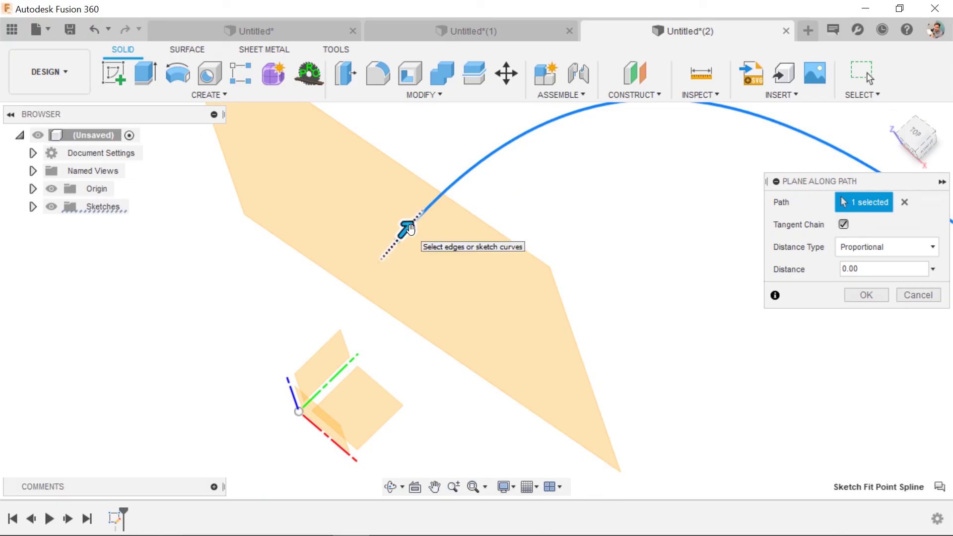
Return the plane's distance to 0 at the spline start and confirm Plane1.
{"action": "double_click", "coordinate": [861, 269]}
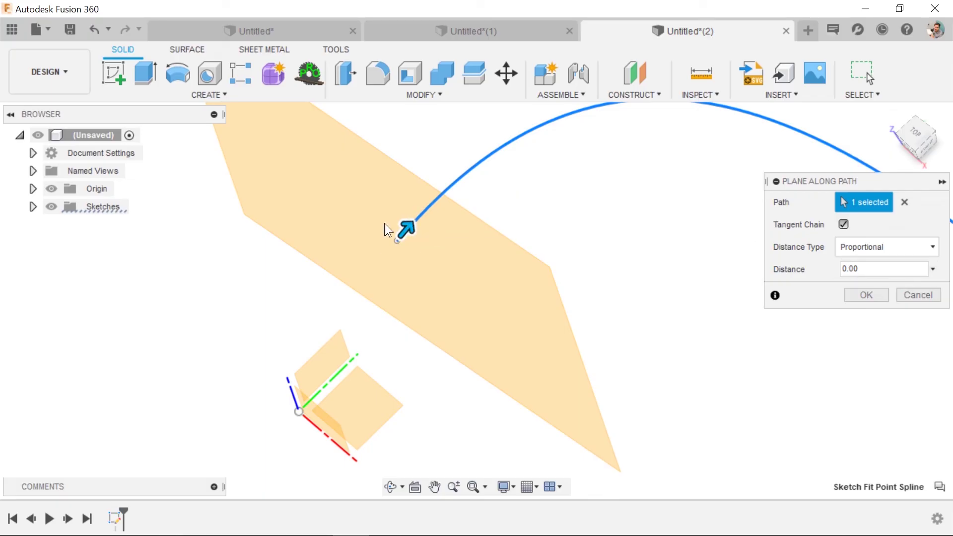
{"action": "type", "text": "0.555"}
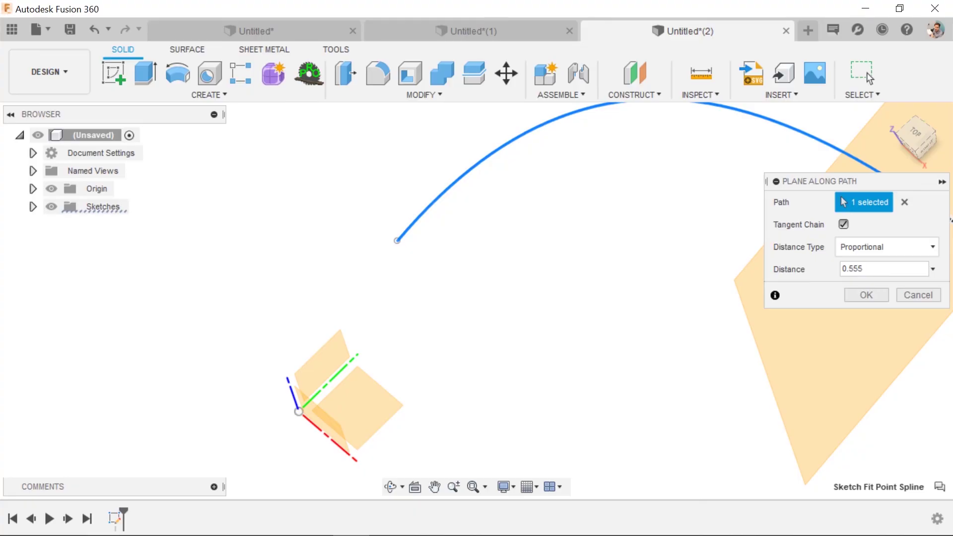
{"action": "key", "text": "ctrl+z"}
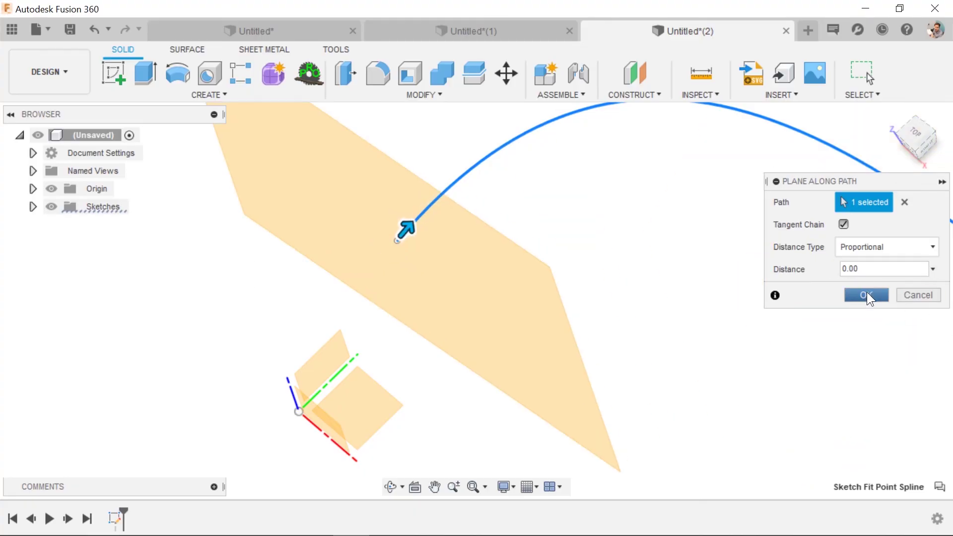
{"action": "left_click", "coordinate": [866, 294]}
{"action": "scroll", "coordinate": [472, 256], "scroll_direction": "down", "scroll_amount": 3}
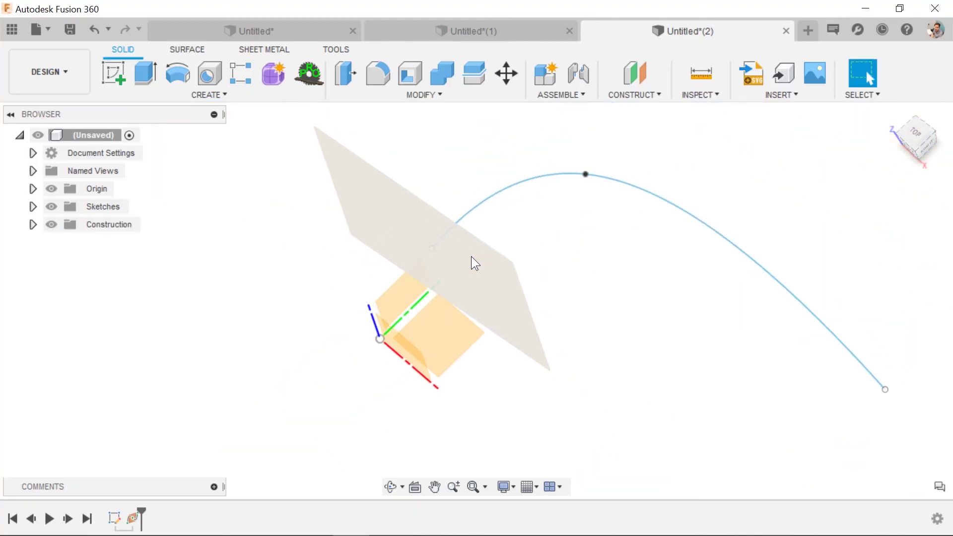
Sketch a small centre-diameter circle on Plane1 at the spline's start and finish the sketch.
{"action": "left_click", "coordinate": [472, 257]}
{"action": "left_click", "coordinate": [113, 69]}
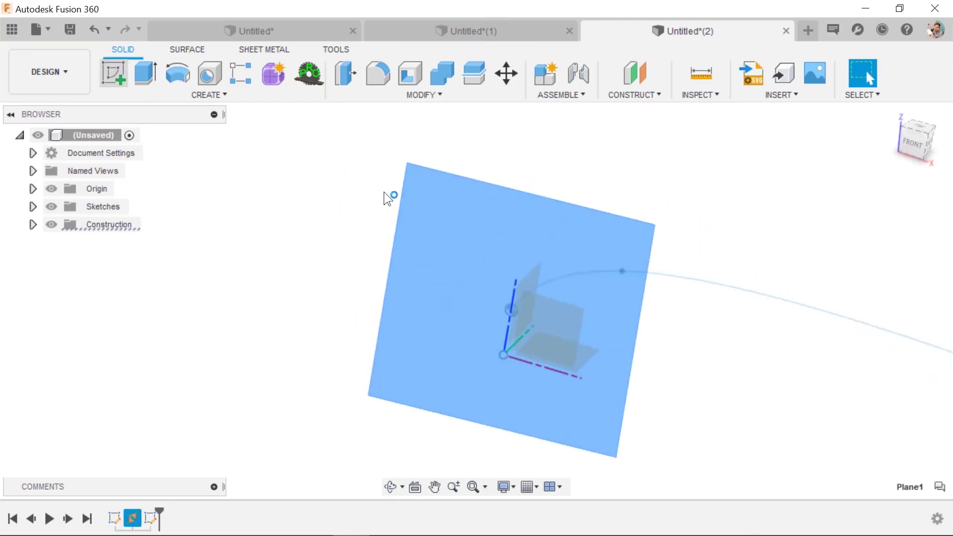
{"action": "left_click", "coordinate": [177, 74]}
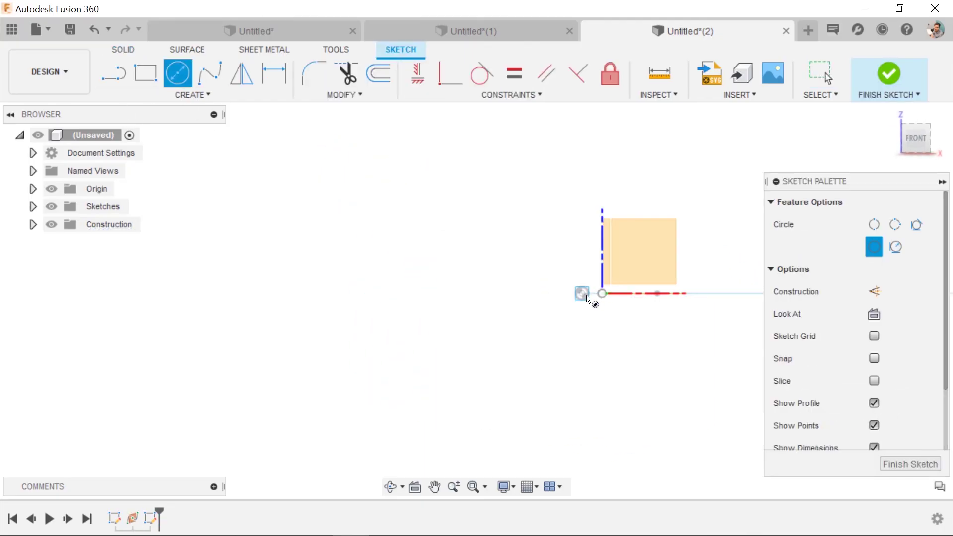
{"action": "left_click", "coordinate": [581, 294]}
{"action": "left_click", "coordinate": [590, 299]}
{"action": "key", "text": "Escape"}
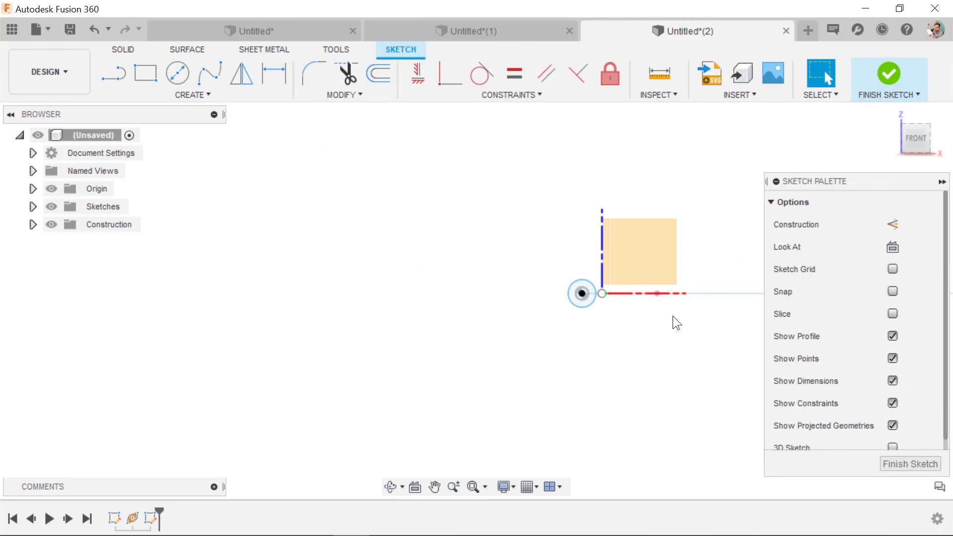
{"action": "mouse_move", "coordinate": [676, 323]}
{"action": "middle_mouse_down", "text": "shift"}
{"action": "mouse_move", "coordinate": [617, 375]}
{"action": "mouse_move", "coordinate": [711, 141]}
{"action": "middle_mouse_up", "text": "shift"}
{"action": "left_click", "coordinate": [888, 77]}
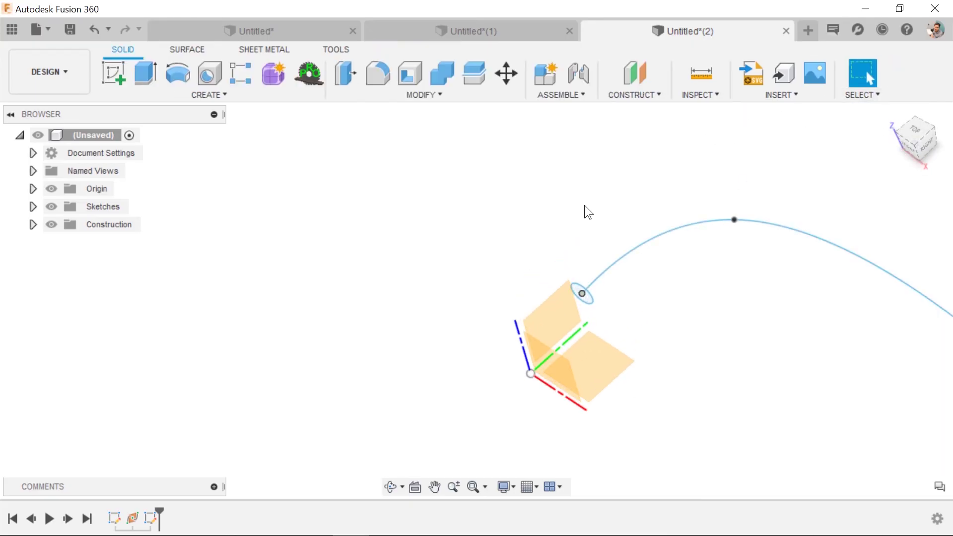
Sweep the small circle along the spline into a solid curved tube, then fit it in view.
{"action": "left_click", "coordinate": [192, 94]}
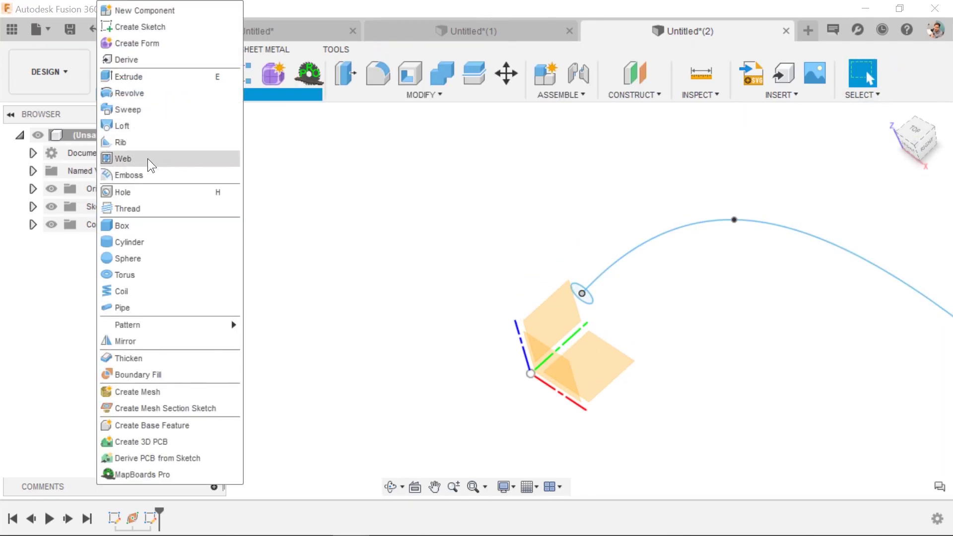
{"action": "left_click", "coordinate": [590, 296]}
{"action": "left_click", "coordinate": [838, 248]}
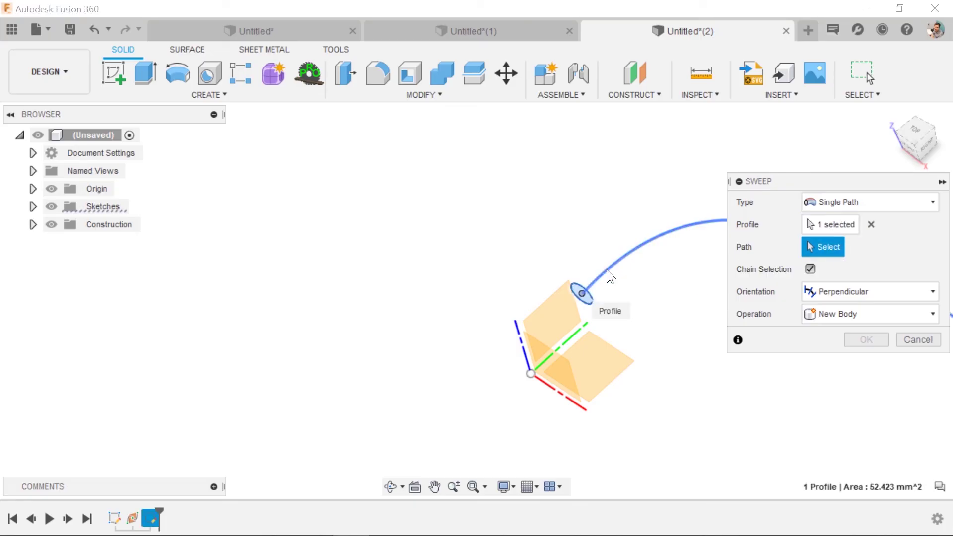
{"action": "left_click", "coordinate": [607, 270]}
{"action": "left_click", "coordinate": [868, 402]}
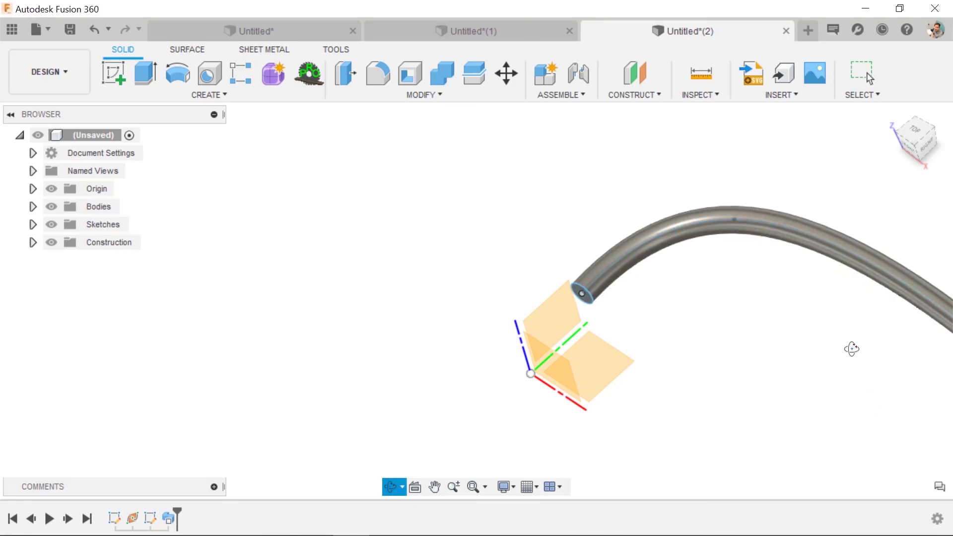
{"action": "key", "text": "F6"}
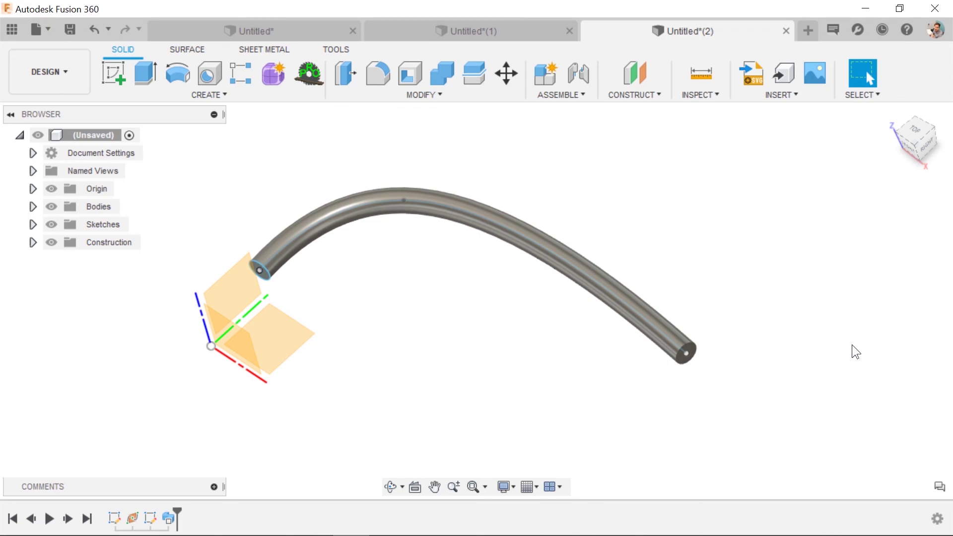